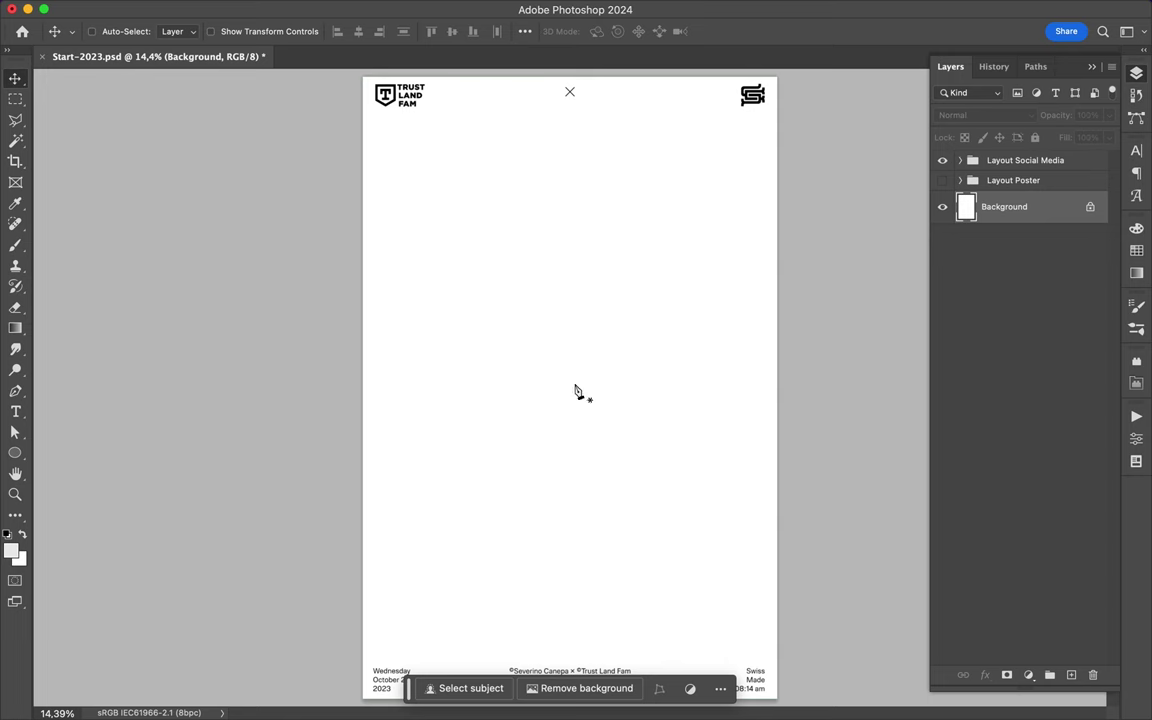
Start the frame outline at the top-left corner and trace it down the left edge onto the bottom.
click(366, 71)
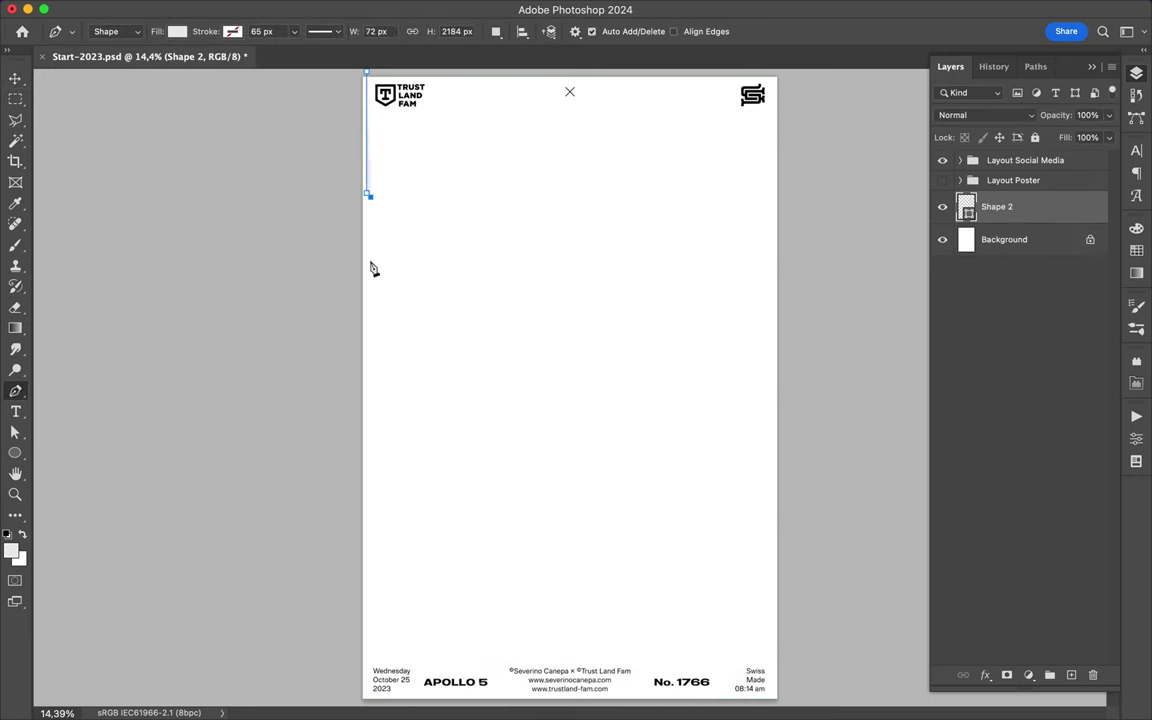
click(373, 378)
click(386, 368)
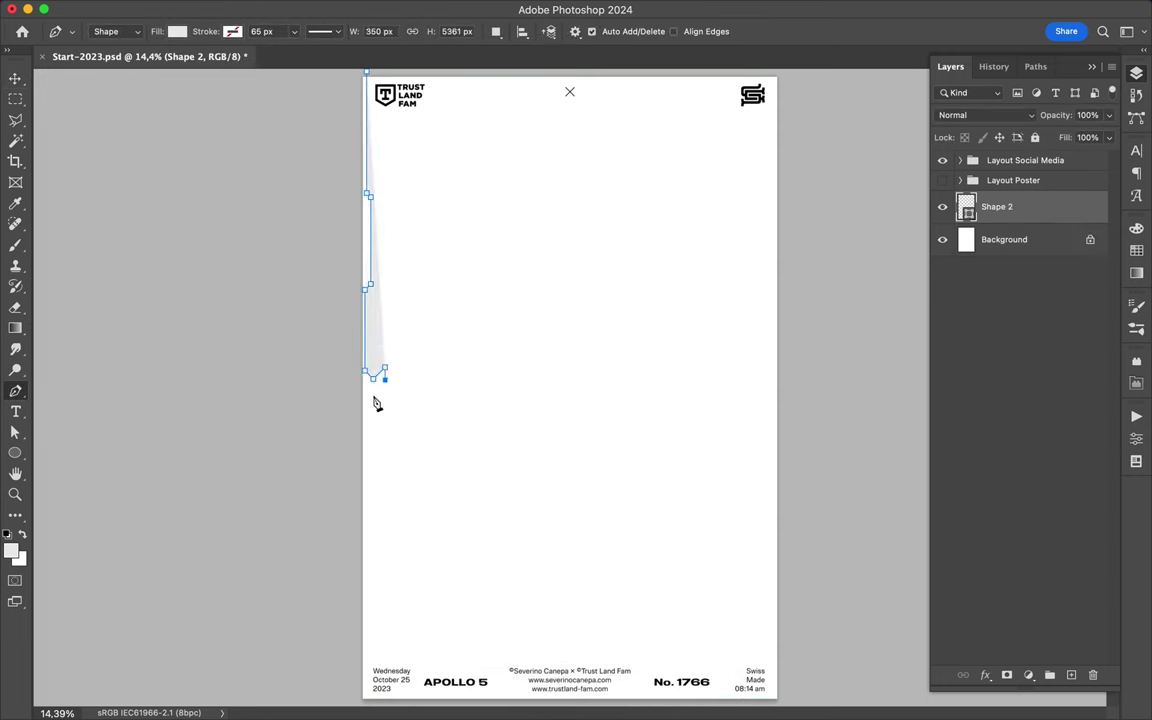
click(368, 512)
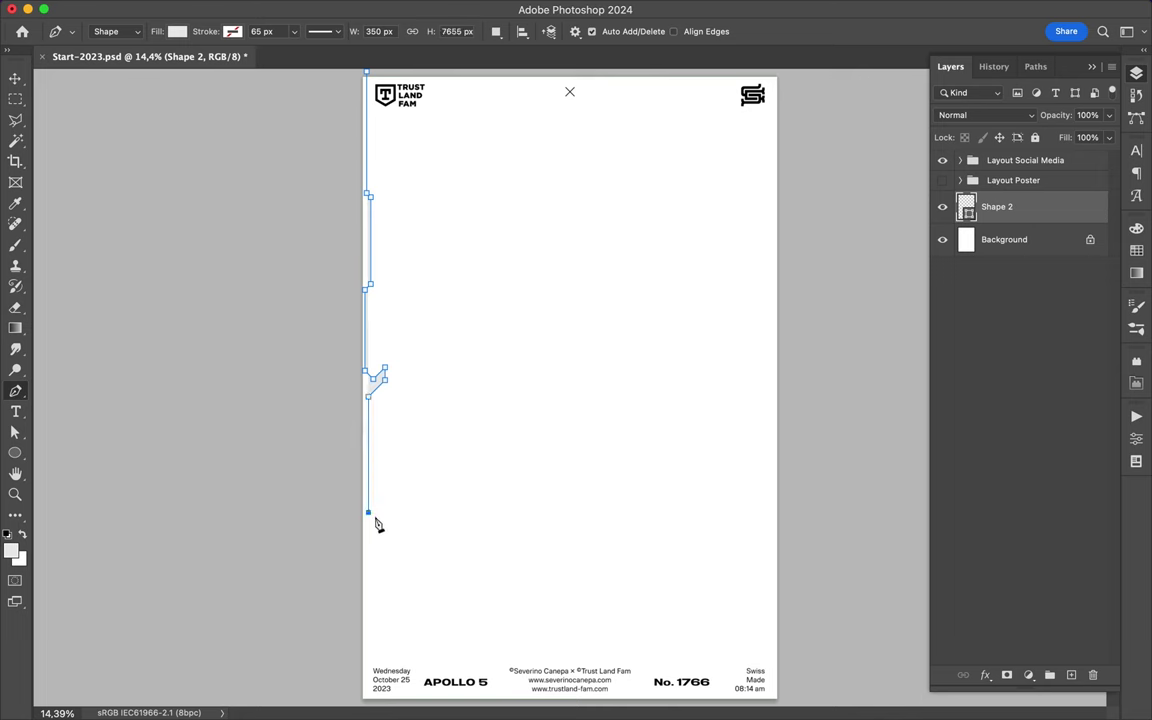
click(382, 651)
click(412, 652)
click(421, 660)
click(492, 660)
click(500, 651)
click(507, 645)
Continue the notched outline across the bottom edge and up the lower right side.
click(527, 645)
click(519, 651)
click(608, 651)
click(591, 634)
click(641, 634)
click(669, 662)
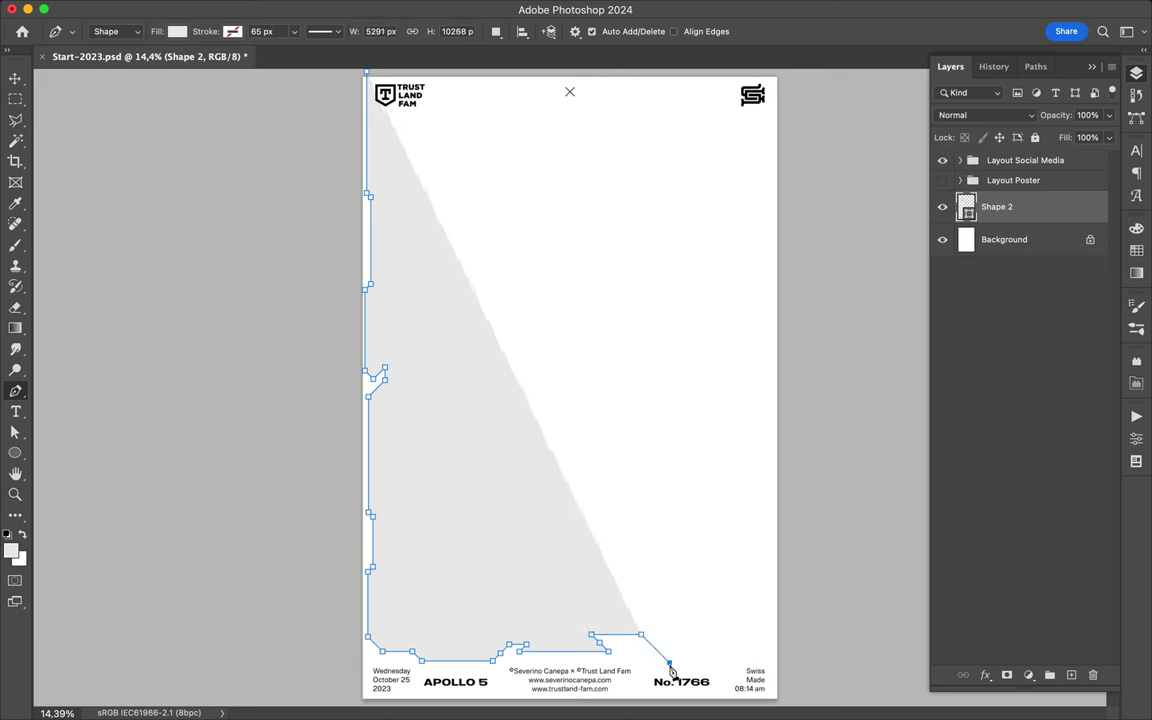
click(731, 662)
click(718, 633)
click(742, 656)
click(762, 638)
click(762, 507)
click(770, 497)
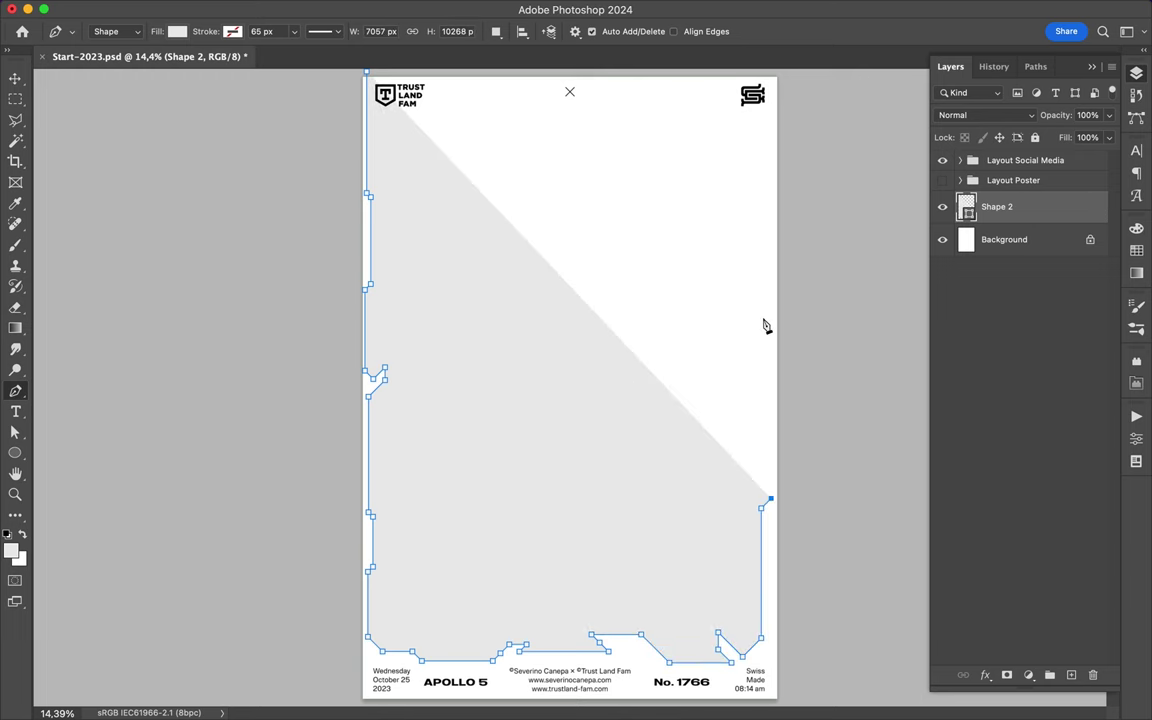
Trace up the right edge, close the outline at its start and fill the frame black.
click(769, 296)
click(765, 204)
click(773, 197)
click(773, 70)
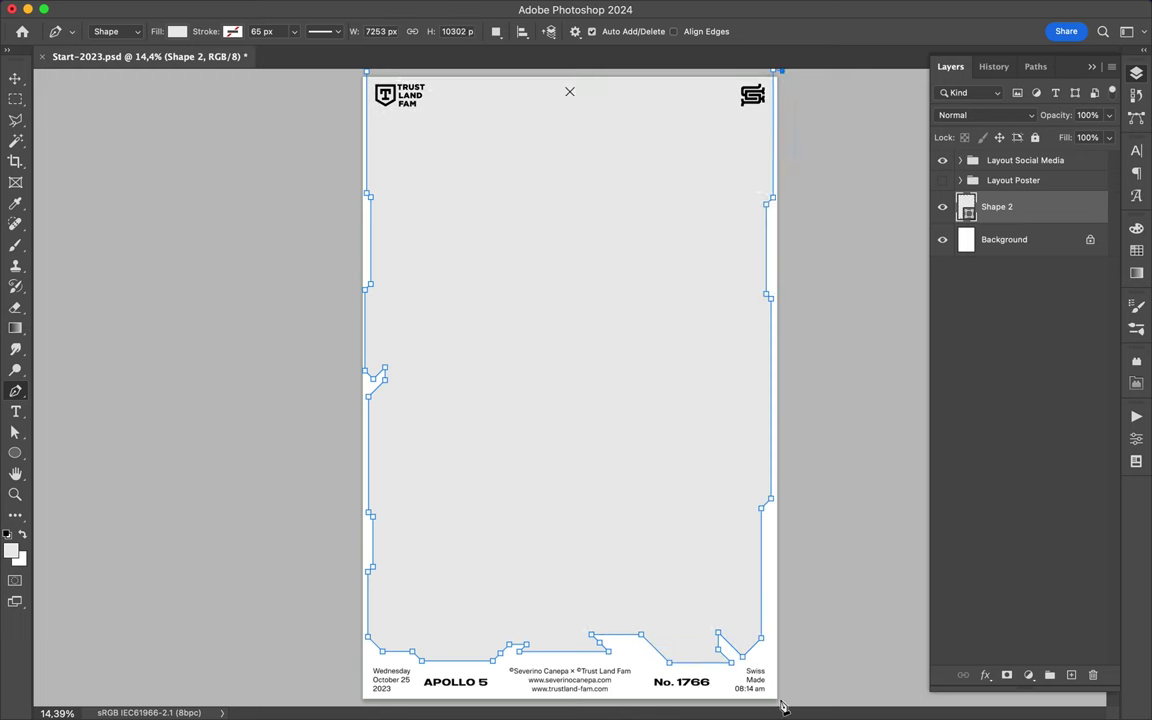
click(367, 72)
key(v)
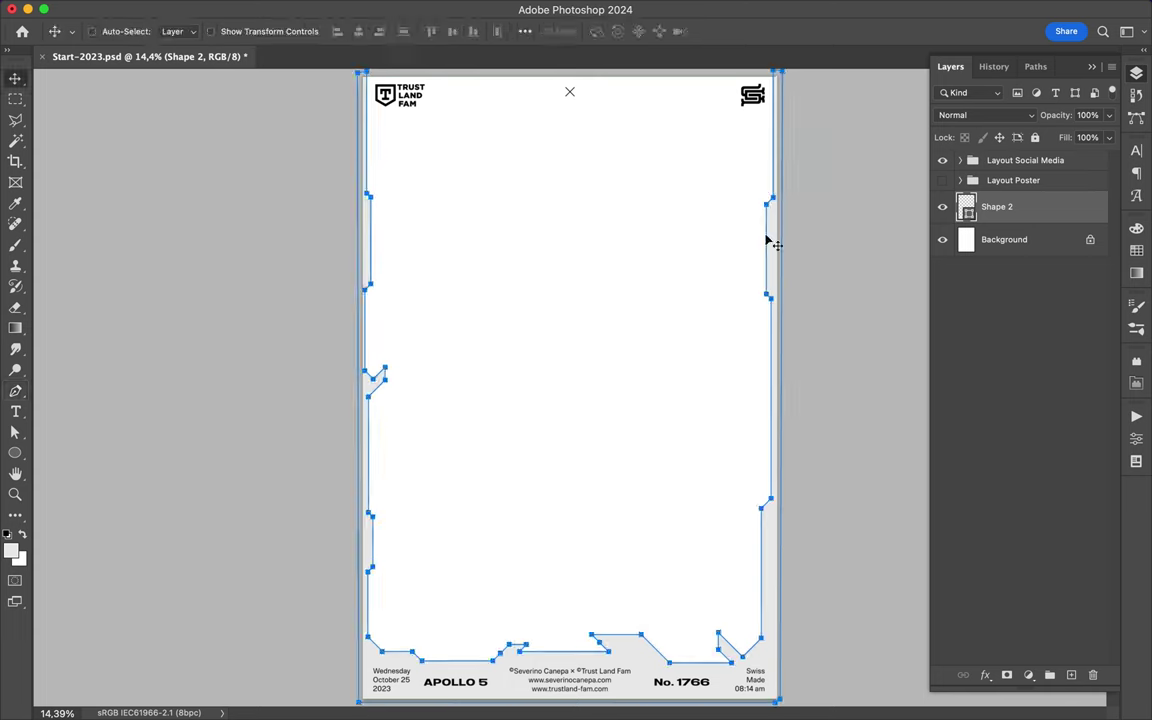
key(a)
click(943, 265)
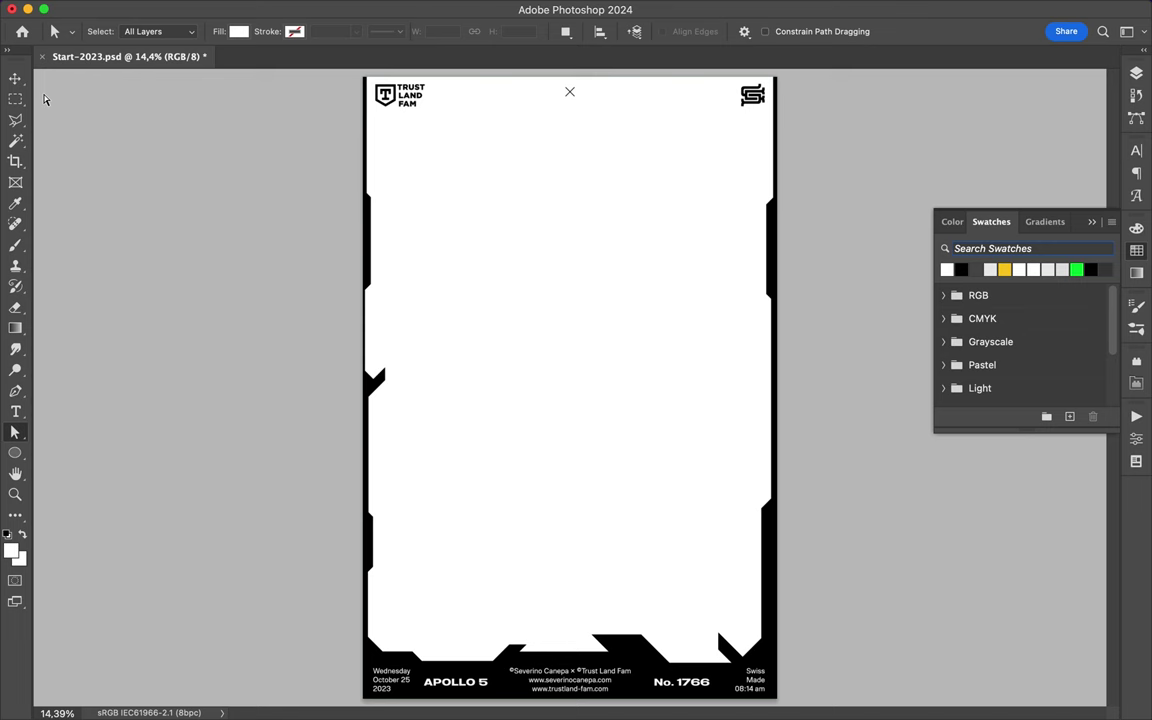
Start a second notched path at the top edge and trace it down the left side.
key(v)
key(p)
click(447, 74)
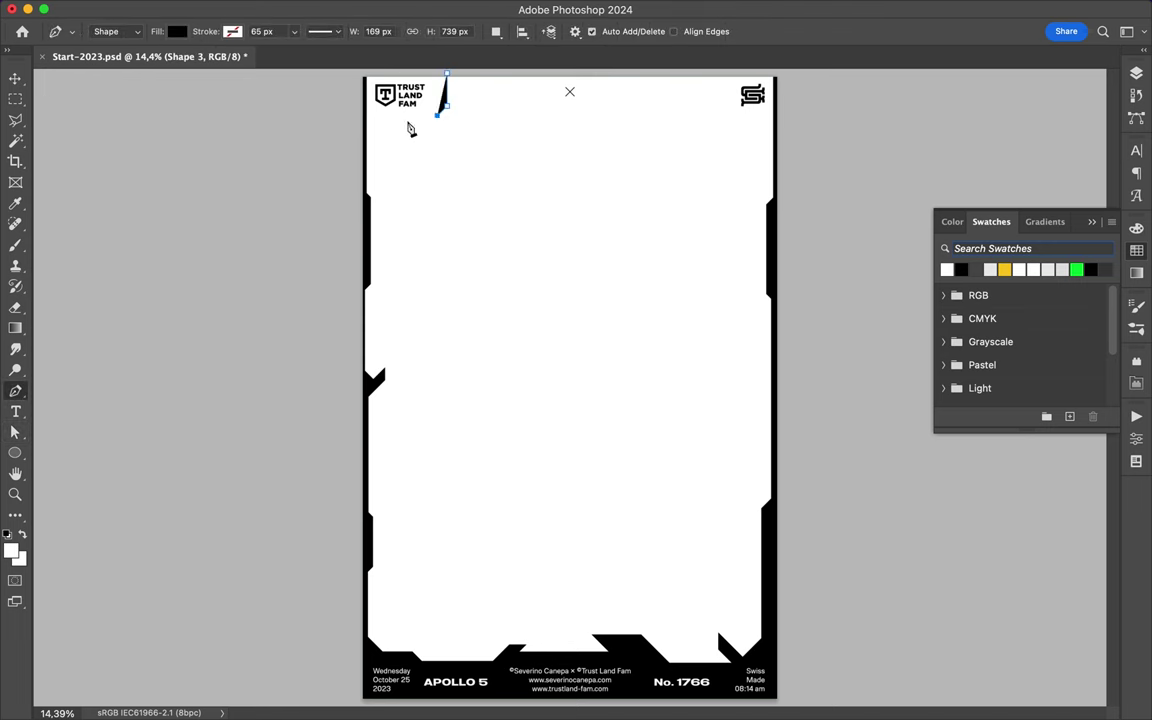
click(375, 172)
click(401, 198)
click(379, 233)
click(379, 312)
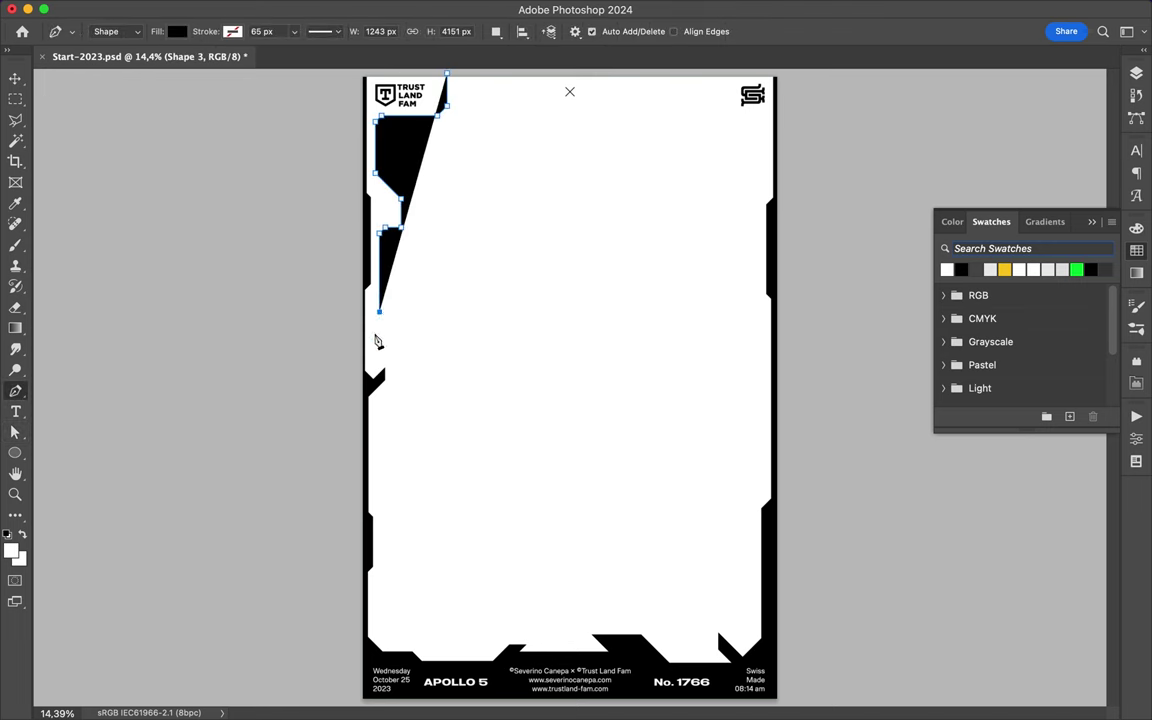
click(390, 320)
click(380, 396)
click(390, 398)
click(379, 493)
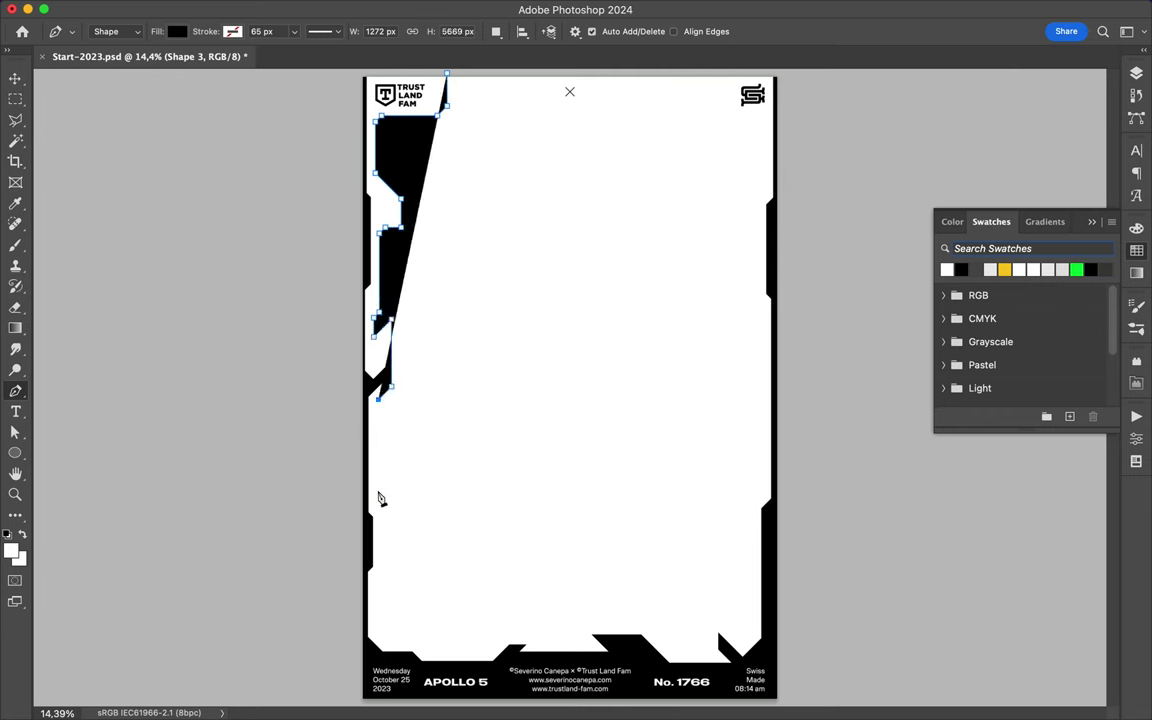
click(389, 503)
click(389, 538)
Trace the inner path around the bottom-left corner and along the bottom edge to the bottom right.
click(379, 590)
click(411, 600)
click(378, 637)
click(464, 622)
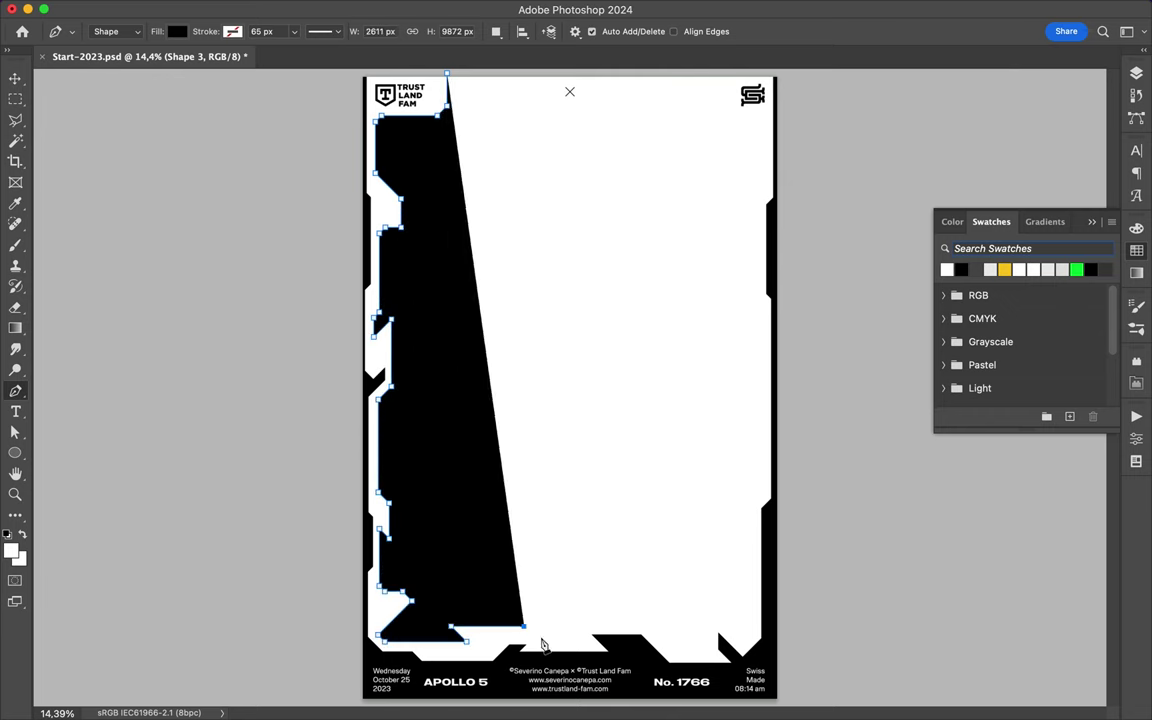
click(522, 628)
click(517, 609)
click(530, 609)
click(548, 637)
click(557, 629)
click(582, 629)
click(622, 630)
click(637, 617)
click(654, 615)
click(670, 645)
click(686, 615)
click(733, 615)
Trace the inner path up the notched right edge to the top-right area.
click(741, 640)
click(746, 585)
click(719, 555)
click(719, 537)
click(744, 562)
click(752, 563)
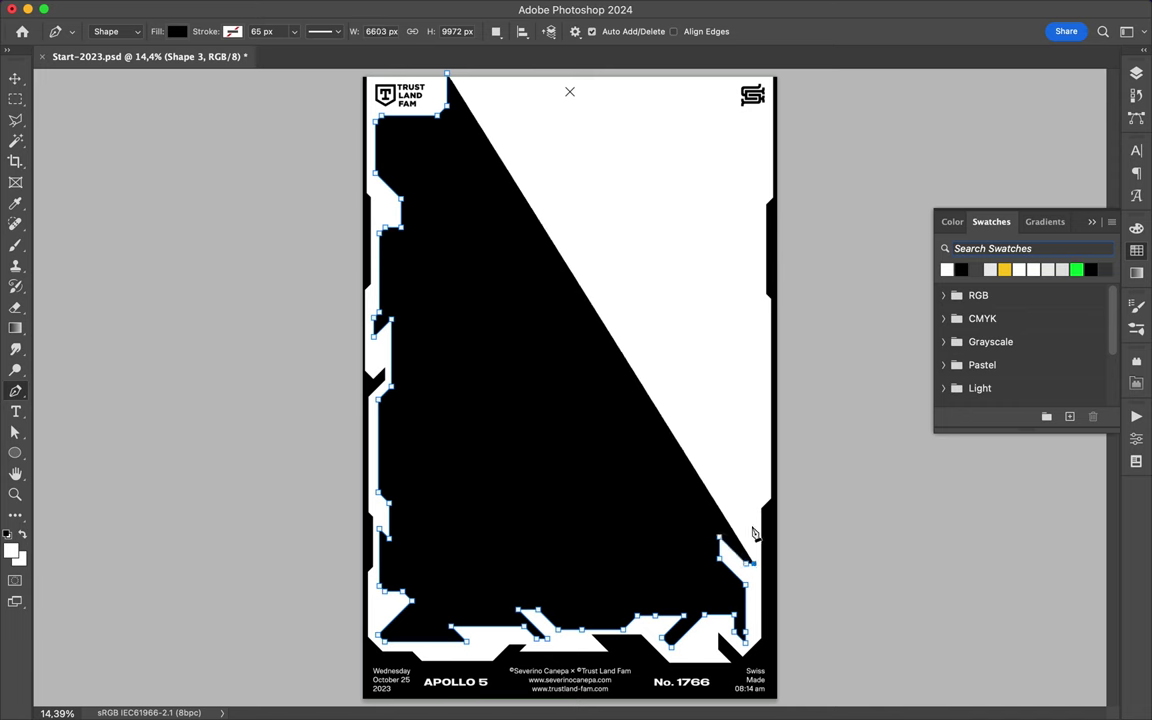
click(748, 521)
click(748, 464)
click(765, 447)
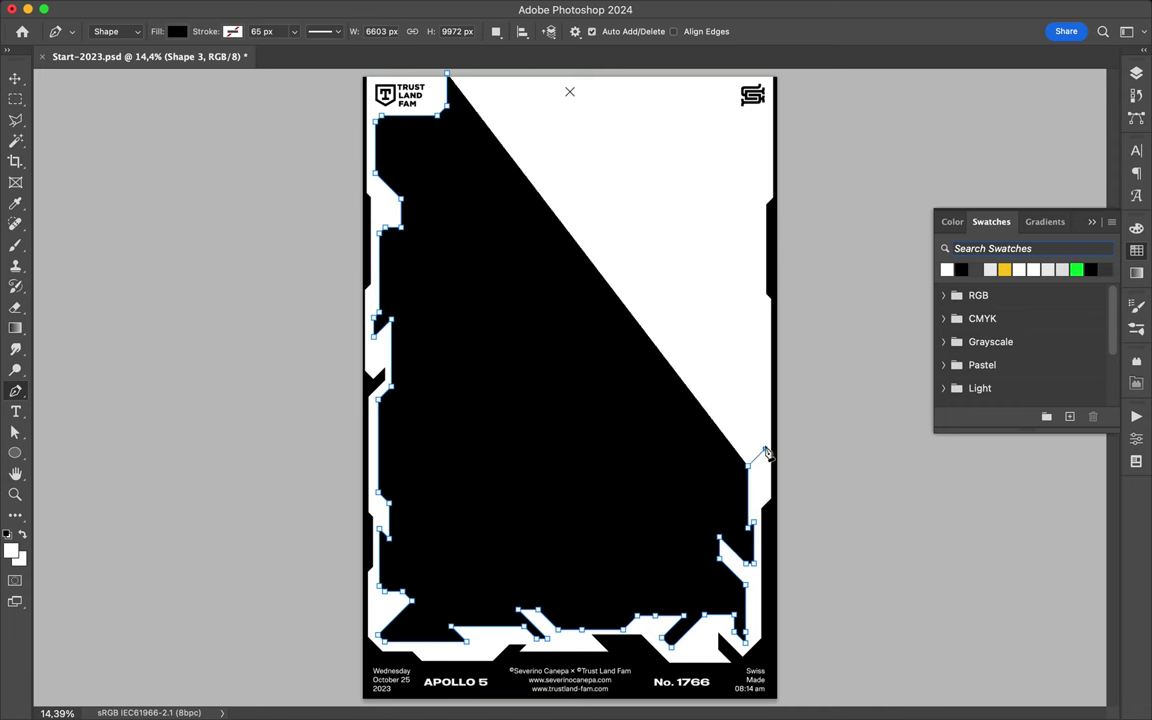
click(765, 345)
click(746, 326)
click(748, 218)
click(760, 124)
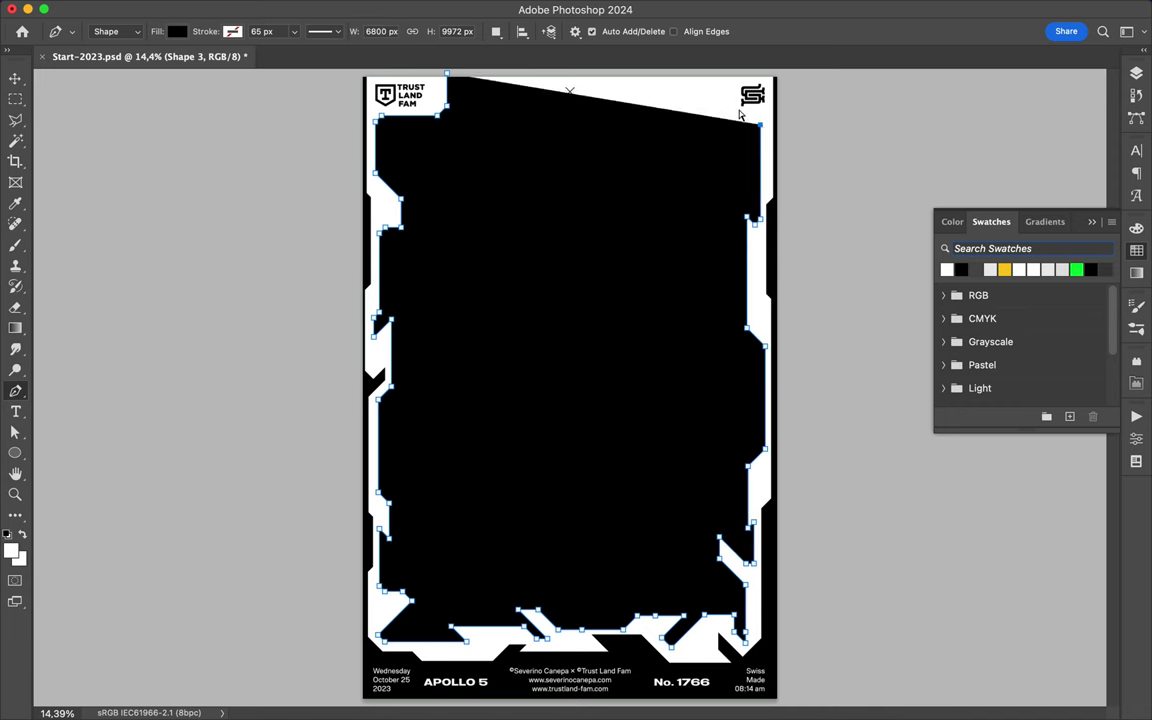
Add outer corners beyond the canvas edges to close the ring, and fill it dark grey.
click(781, 75)
scroll(792, 180, down, 1)
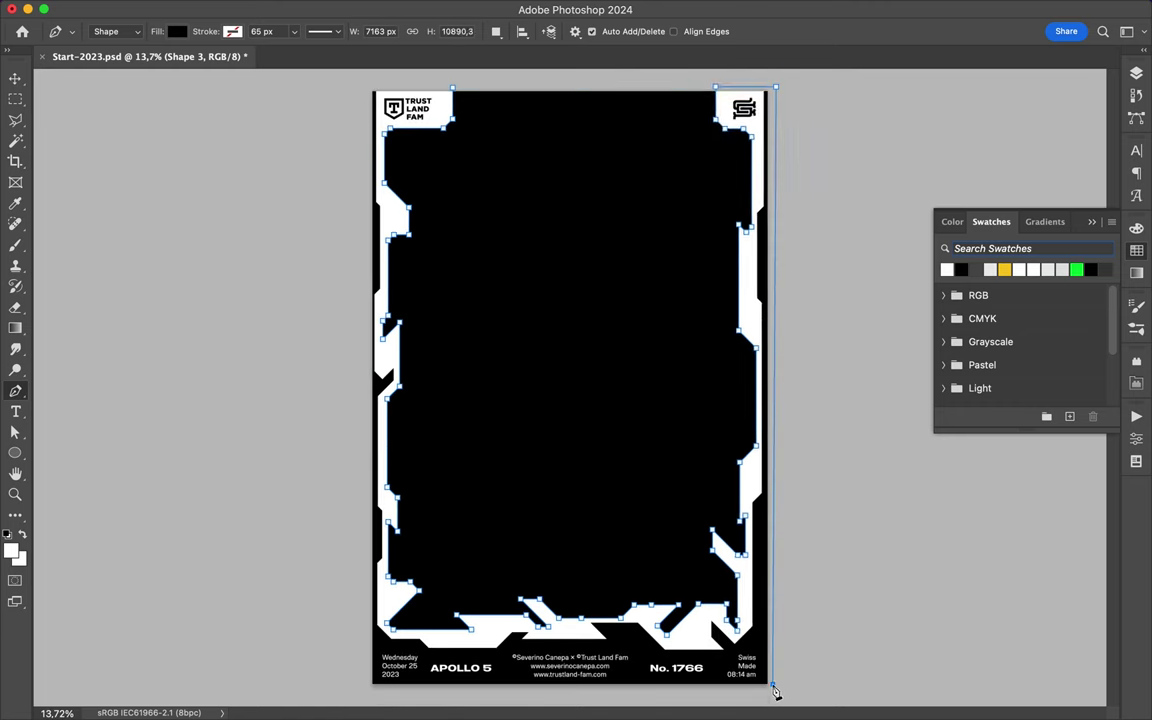
click(771, 689)
click(368, 693)
click(366, 86)
click(453, 90)
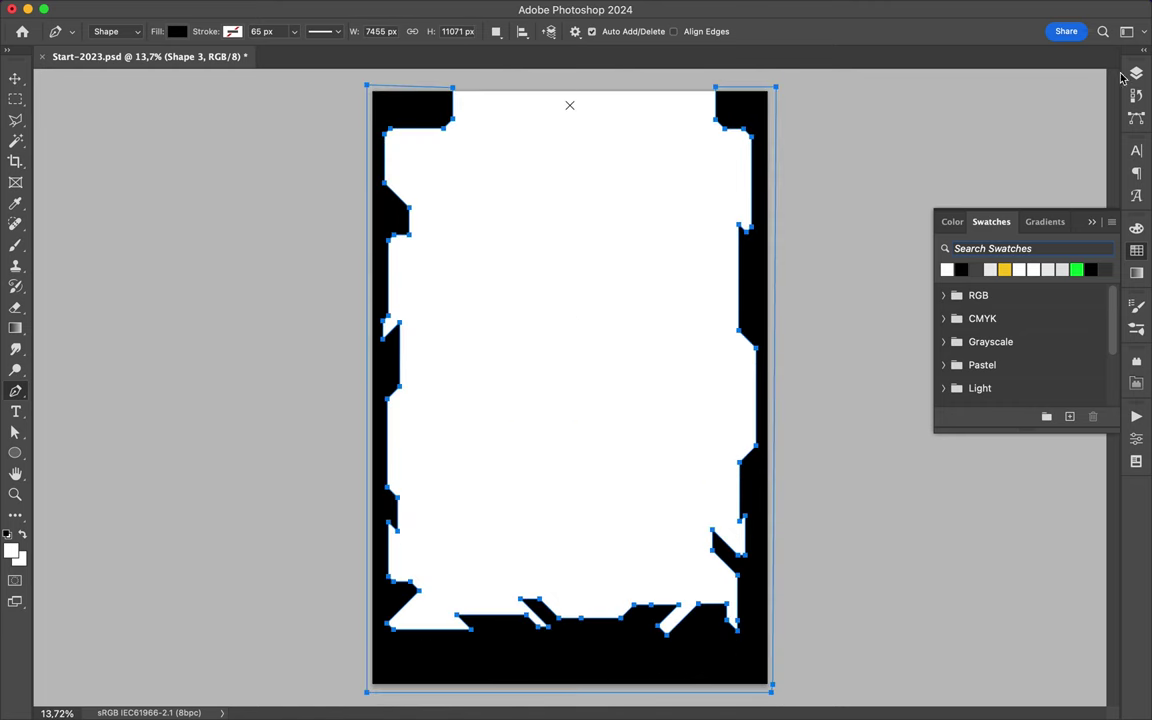
click(1136, 72)
click(1136, 250)
key(v)
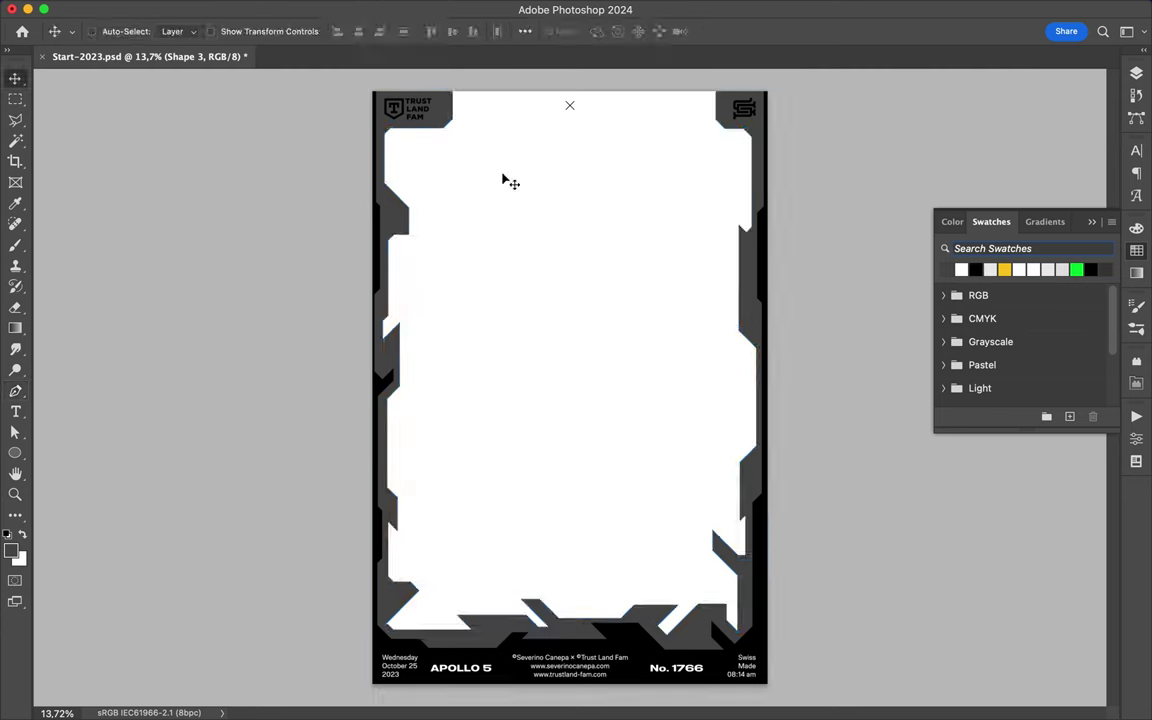
key(a)
key(v)
key(a)
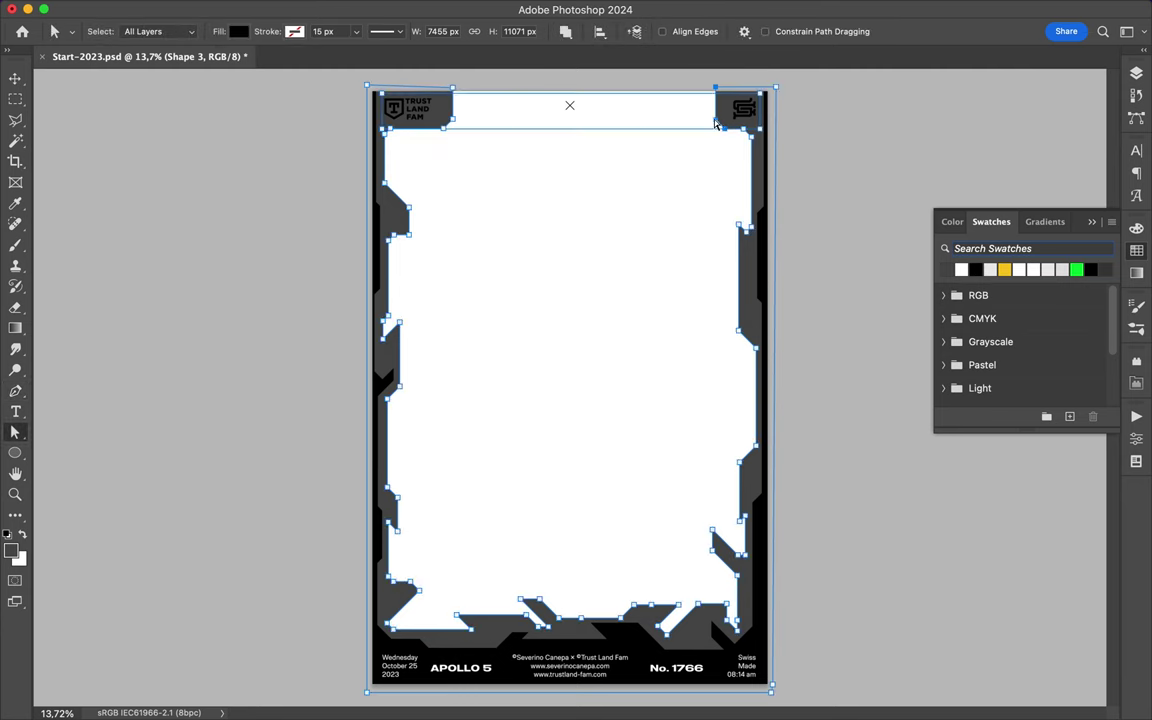
key(v)
click(730, 135)
key(a)
click(718, 124)
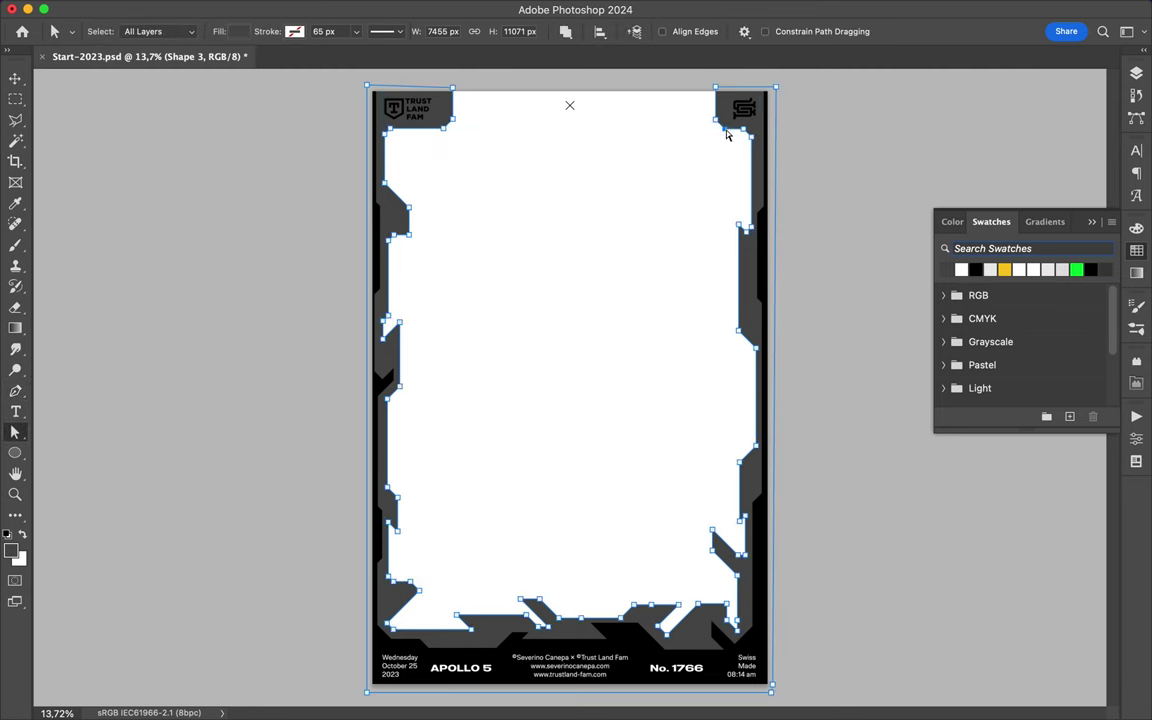
click(843, 135)
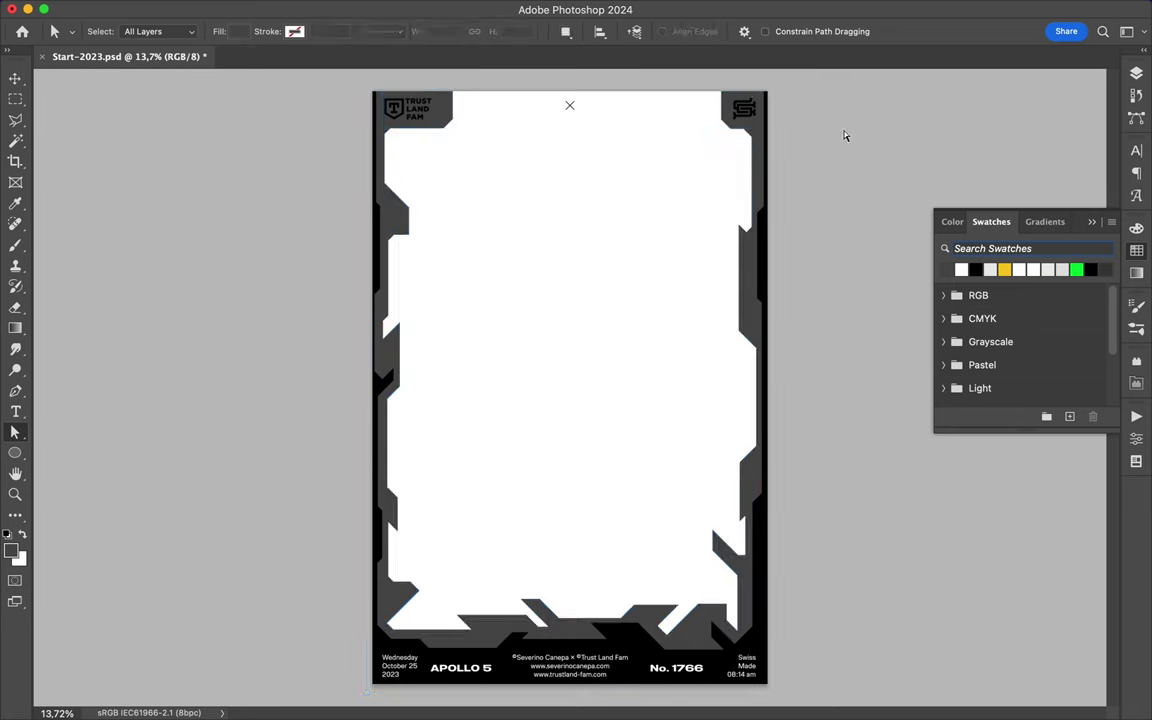
click(458, 131)
click(384, 141)
drag(380, 128, 443, 135)
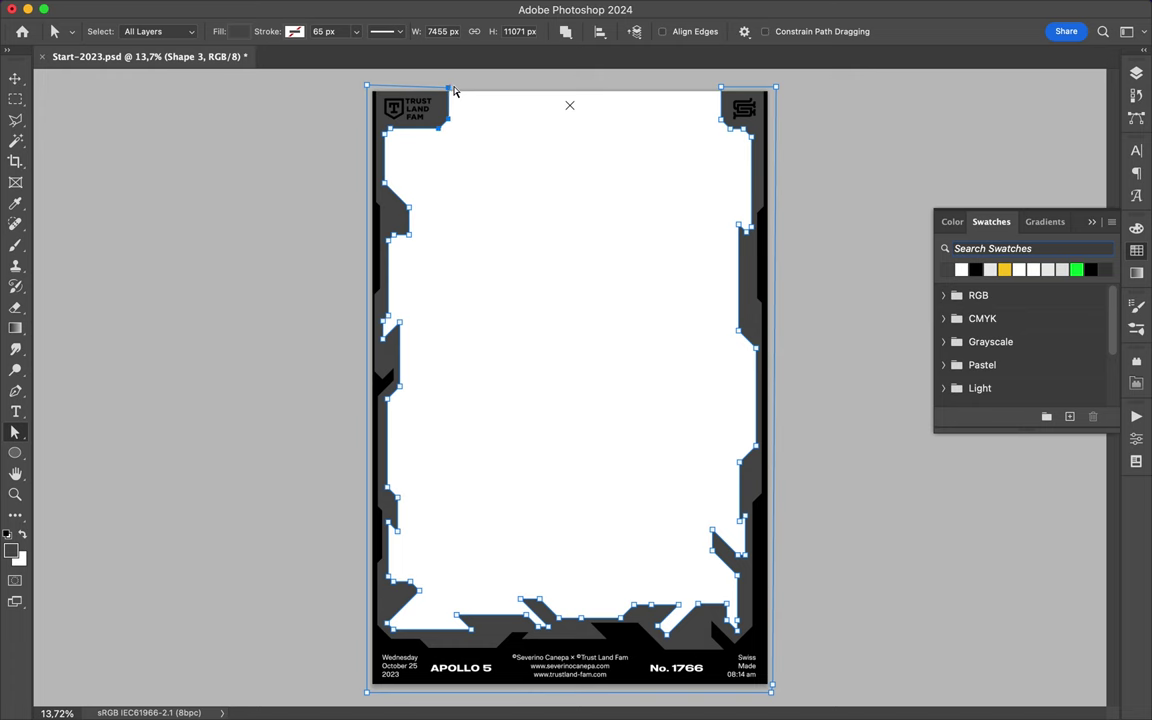
Start a new path at the top edge with a bent peak and trace it down the left side.
key(p)
click(490, 86)
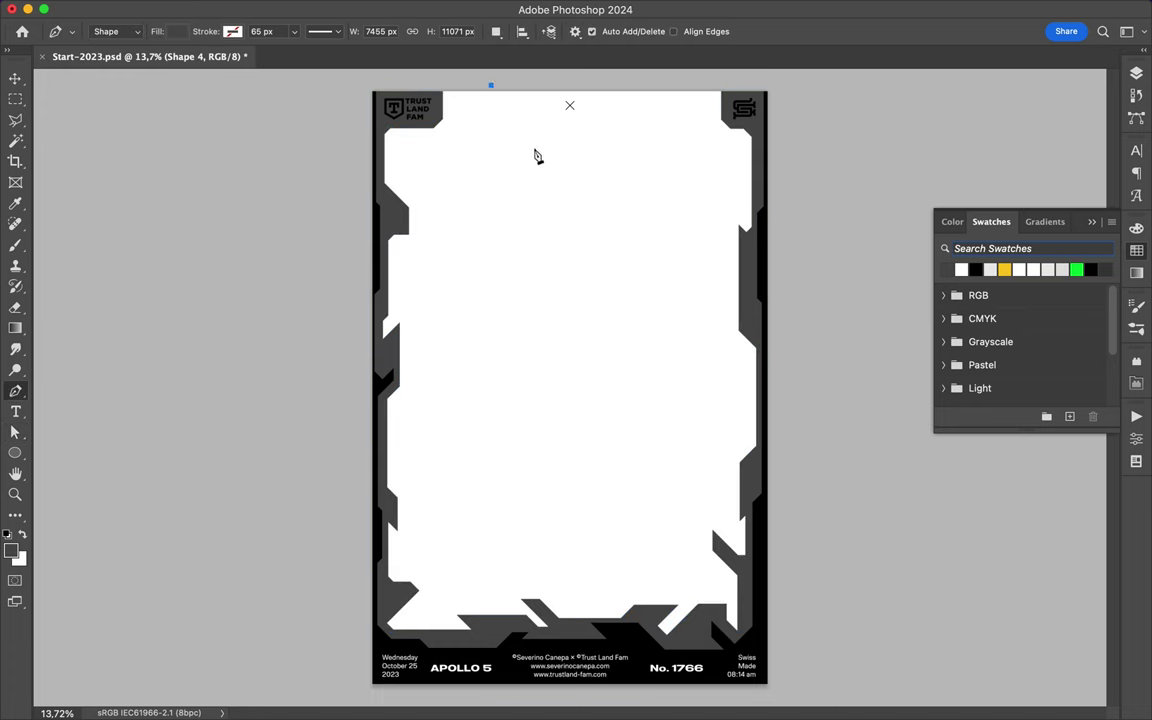
click(490, 144)
drag(470, 124, 453, 124)
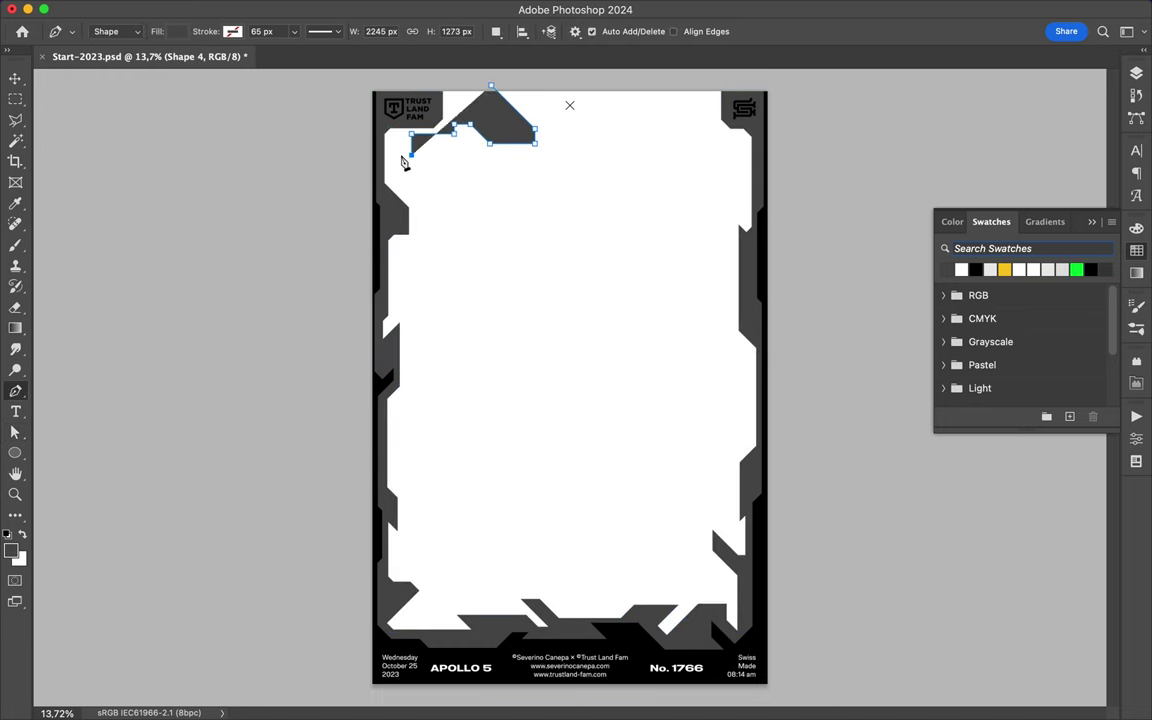
click(441, 185)
click(416, 288)
click(457, 296)
click(454, 329)
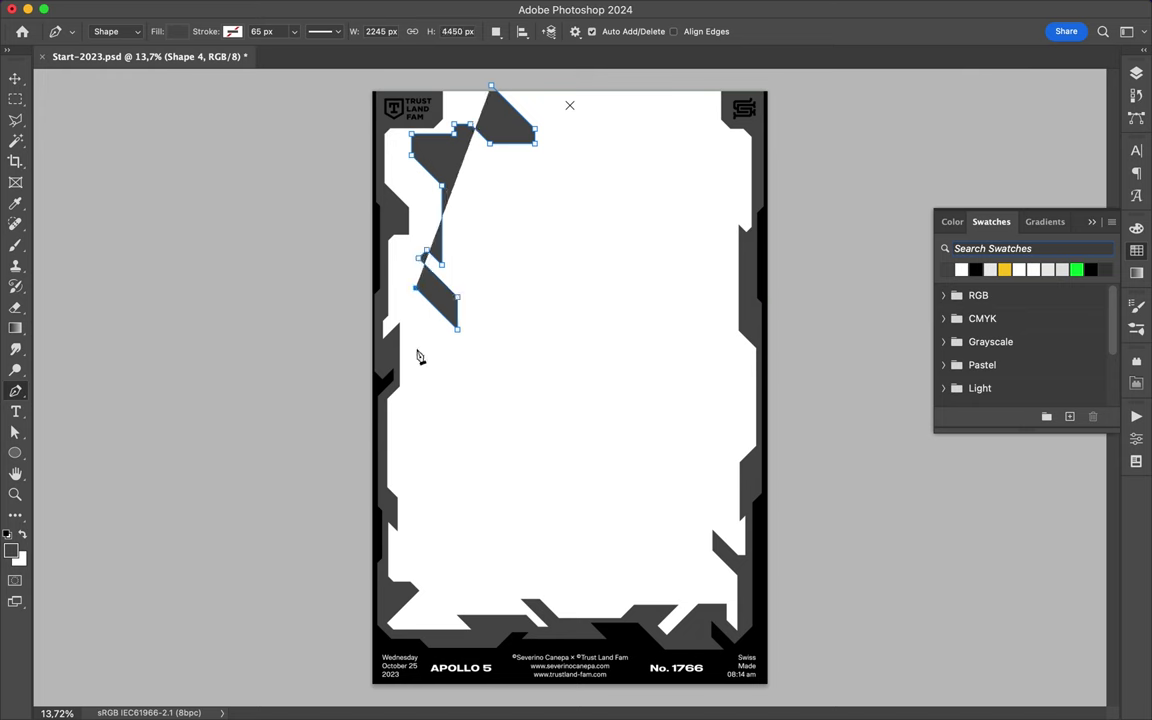
click(407, 405)
click(407, 430)
click(430, 453)
click(430, 578)
Trace the jagged path along the bottom and up the lower right side.
click(415, 606)
click(483, 562)
click(580, 562)
click(565, 586)
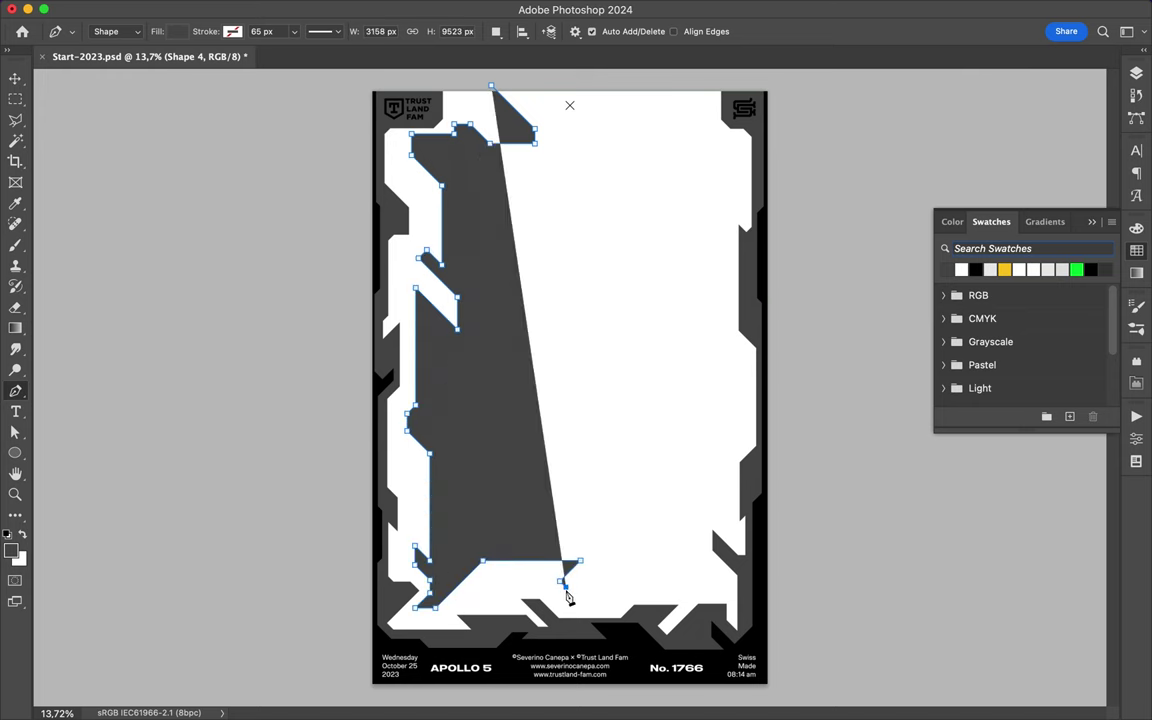
click(667, 550)
click(638, 577)
click(646, 586)
click(702, 586)
click(687, 570)
click(690, 495)
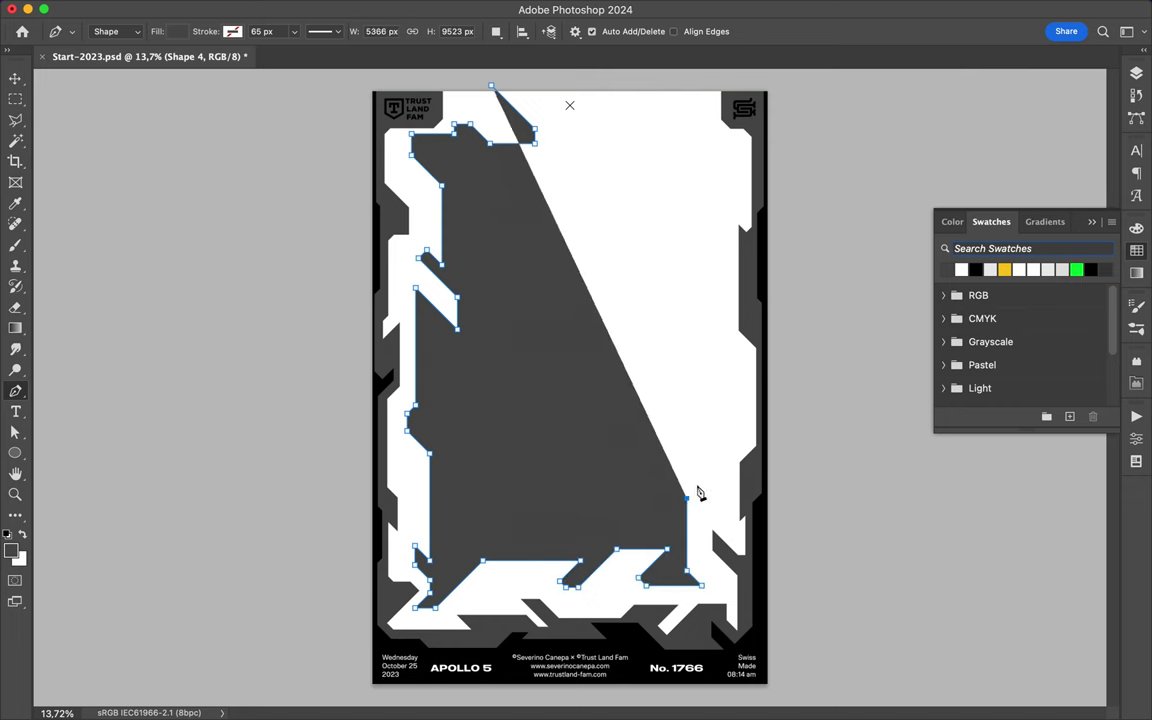
click(720, 515)
click(733, 390)
Trace up the right edge to the top, then add outer corners and close the shape.
click(681, 336)
click(681, 279)
click(713, 310)
click(722, 300)
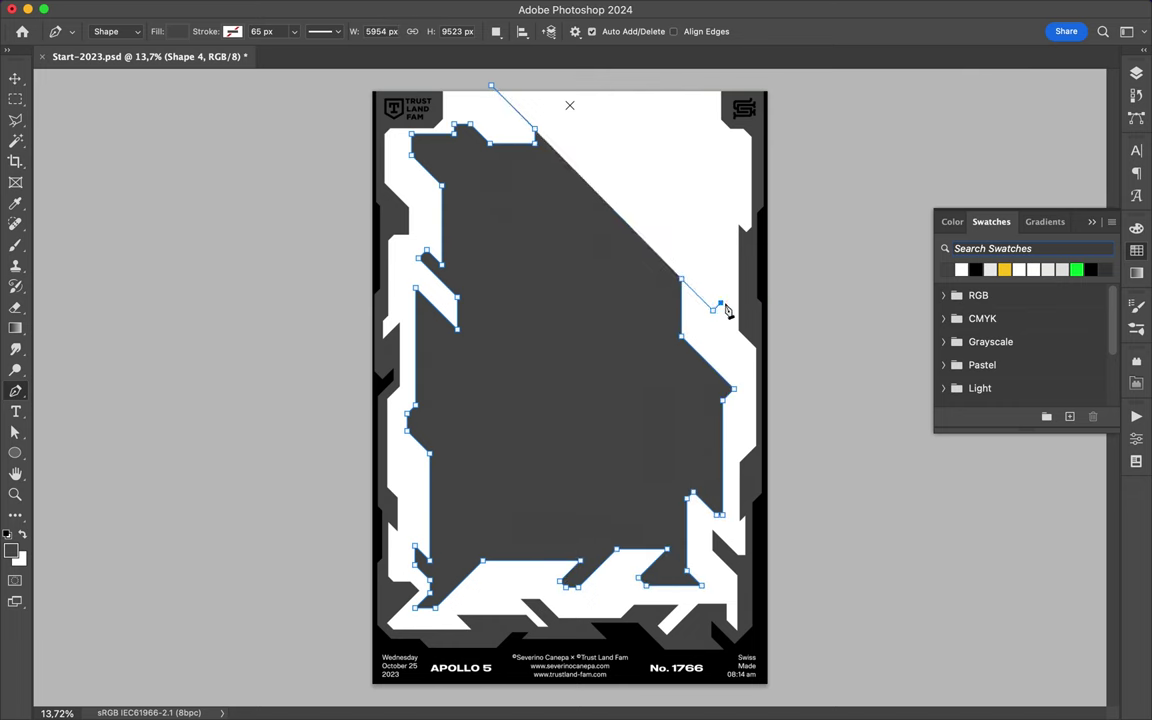
click(722, 188)
click(741, 150)
click(729, 157)
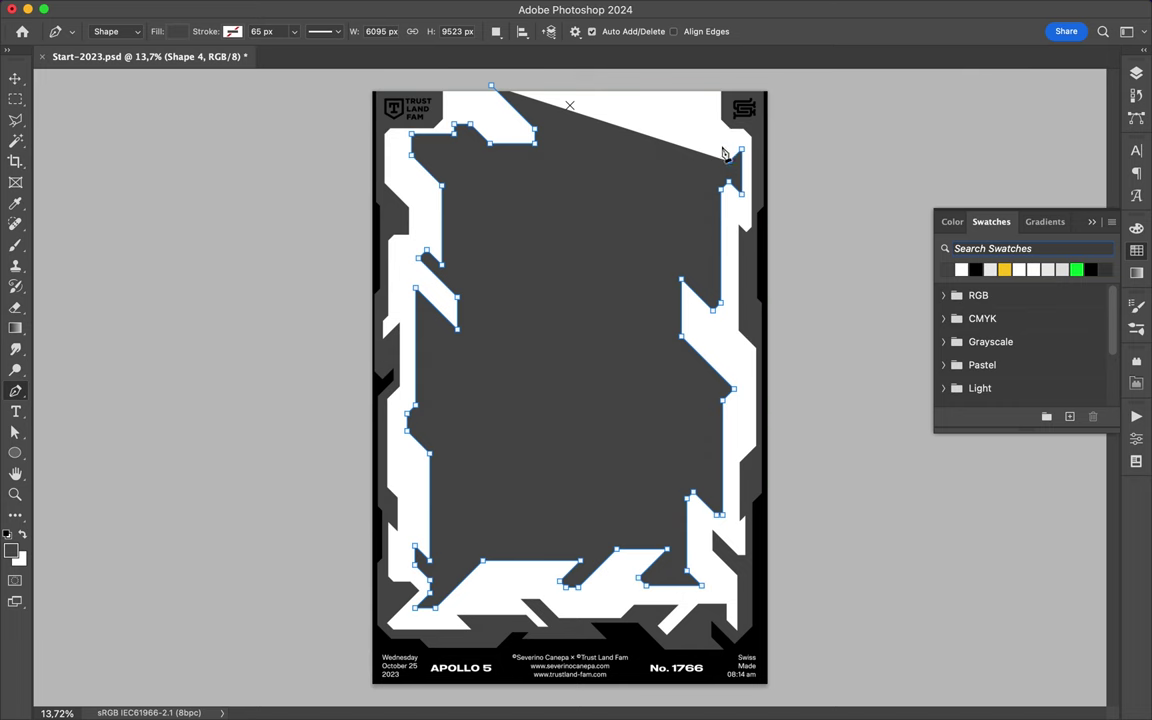
click(724, 146)
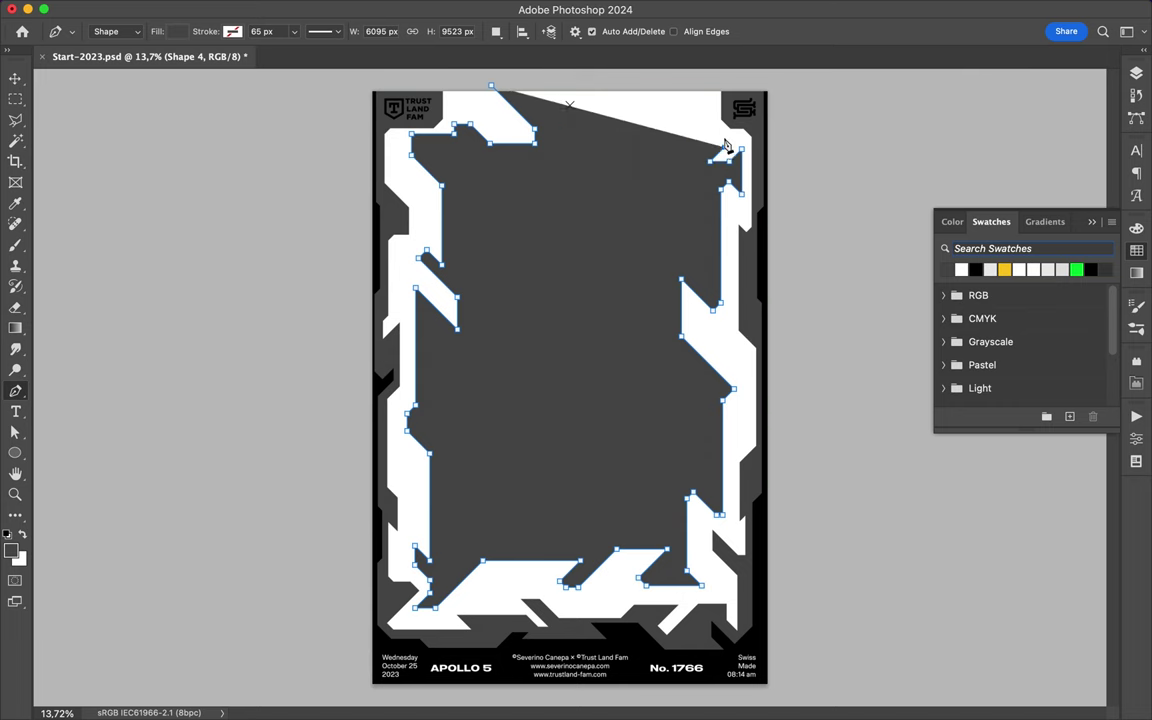
click(703, 103)
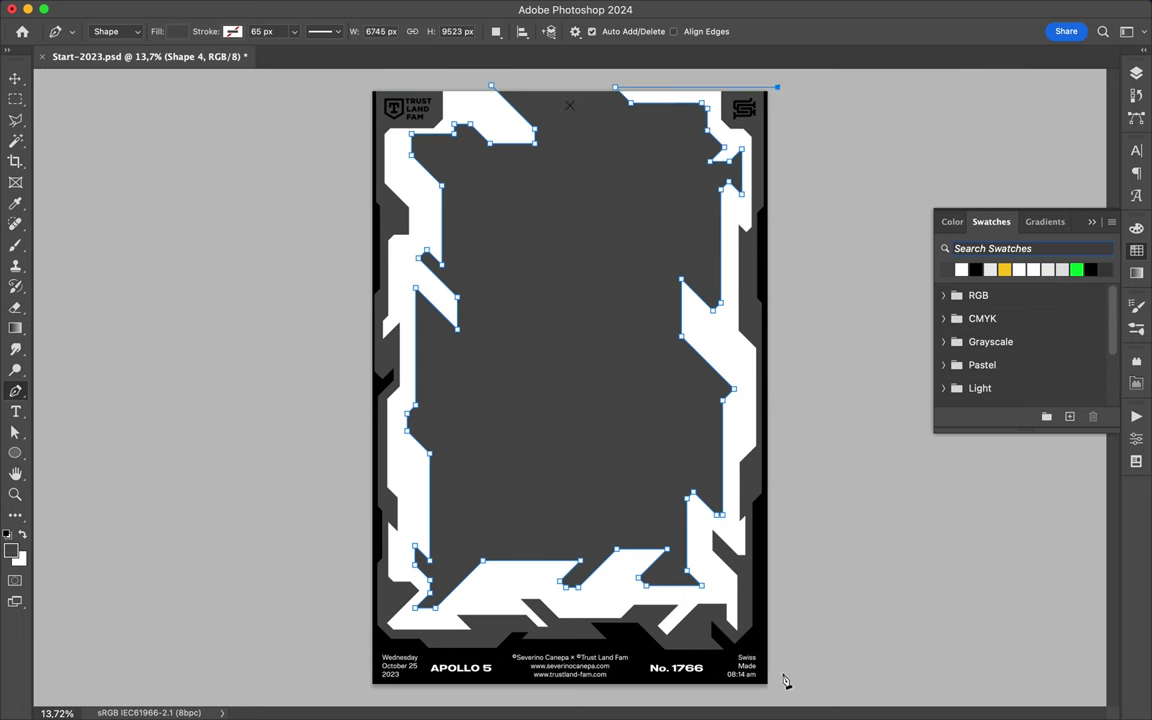
click(778, 686)
click(355, 686)
click(355, 75)
click(490, 87)
Move Shape 4 below Shape 3 in Layers and fill it light gray.
key(v)
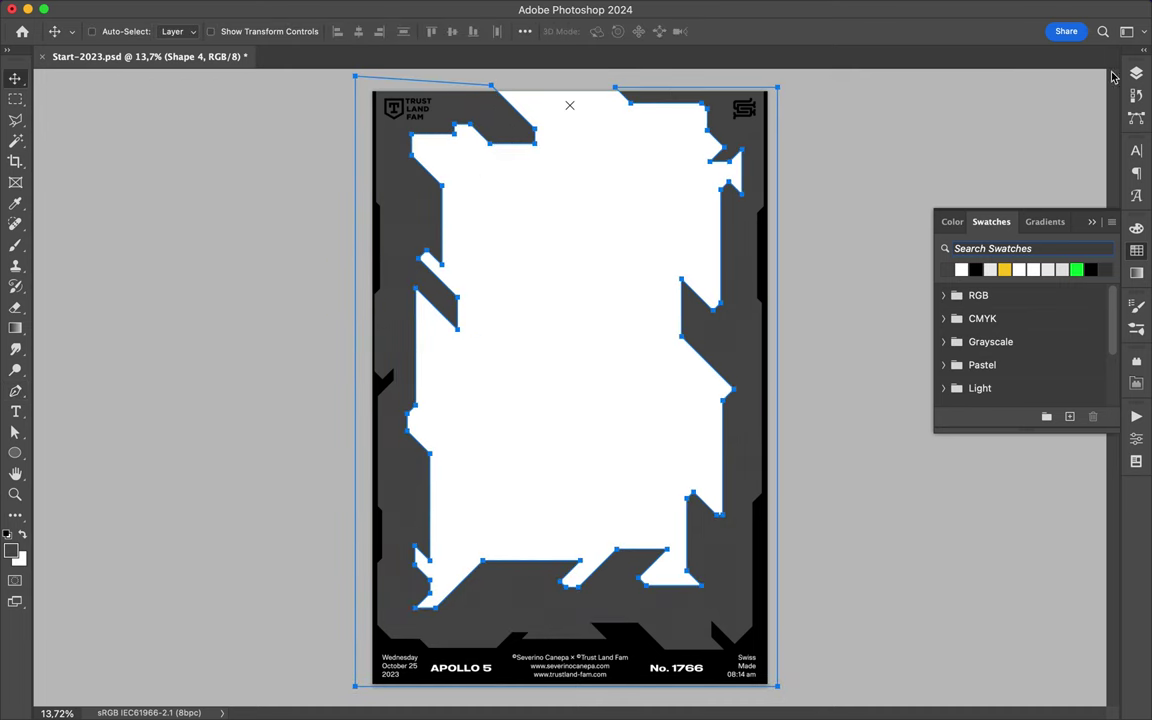
click(1136, 73)
drag(990, 468, 990, 512)
click(1136, 250)
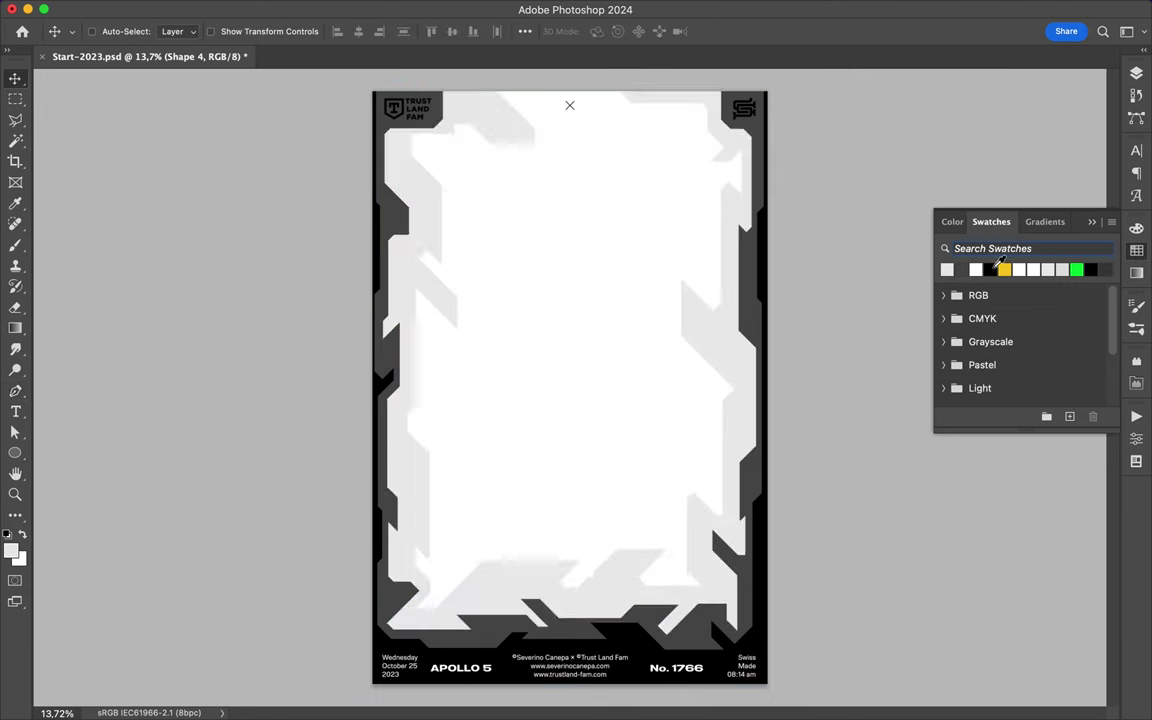
scroll(643, 360, up, 5)
Draw the thin Shape 5 stripe, rasterize it, and move a lasso-selected piece of it.
key(p)
click(803, 315)
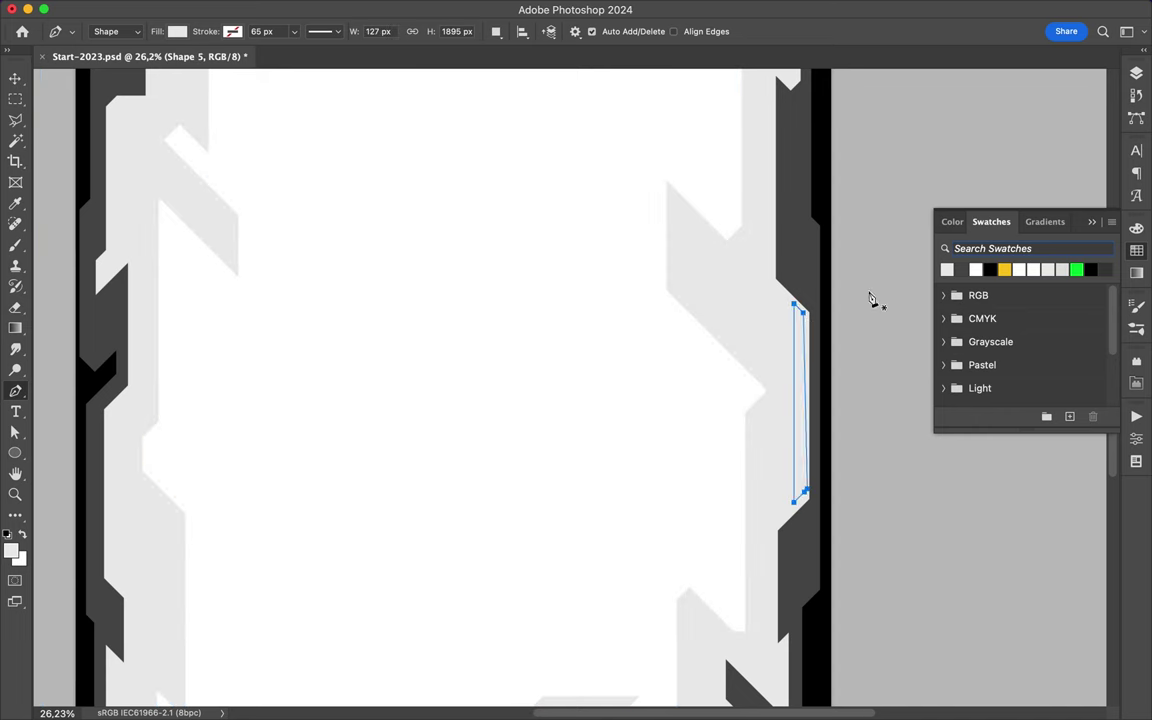
click(1136, 73)
right_click(1000, 501)
click(987, 620)
key(l)
drag(808, 314, 812, 505)
key(v)
mouse_move(807, 334)
mouse_down()
mouse_move(808, 357)
mouse_move(329, 437)
mouse_up()
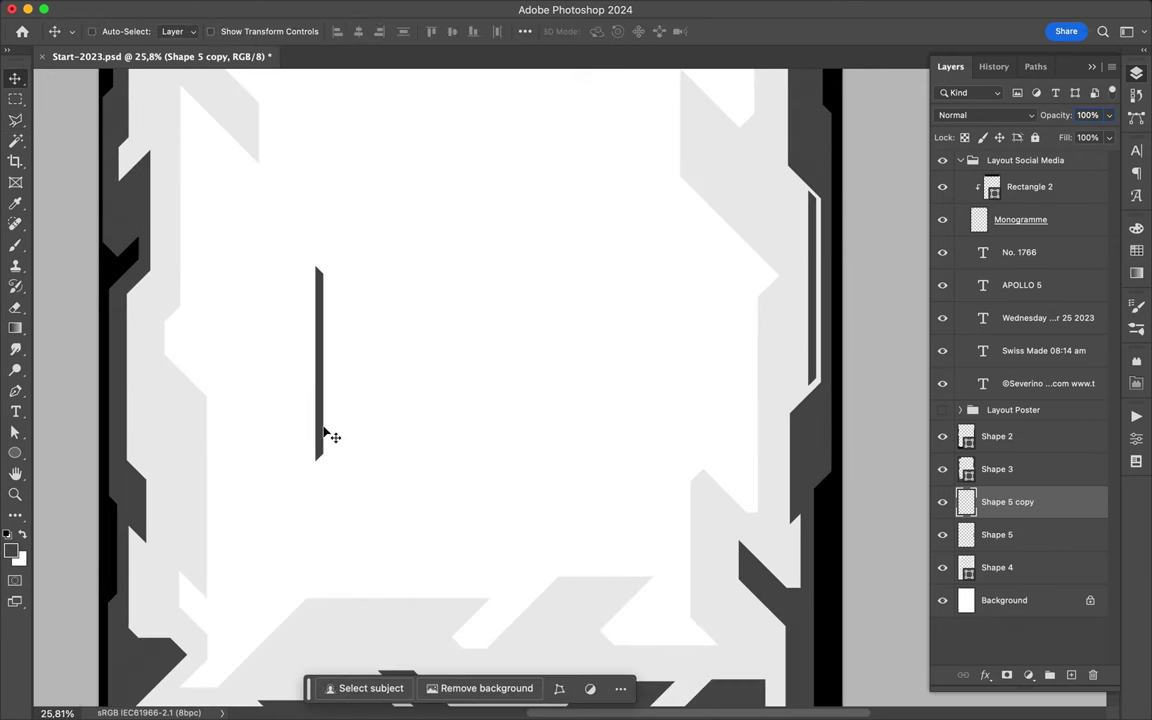
Trim the strip's upper part and move the remaining stub to the left side, resizing it.
key(l)
drag(311, 386, 340, 385)
key(Delete)
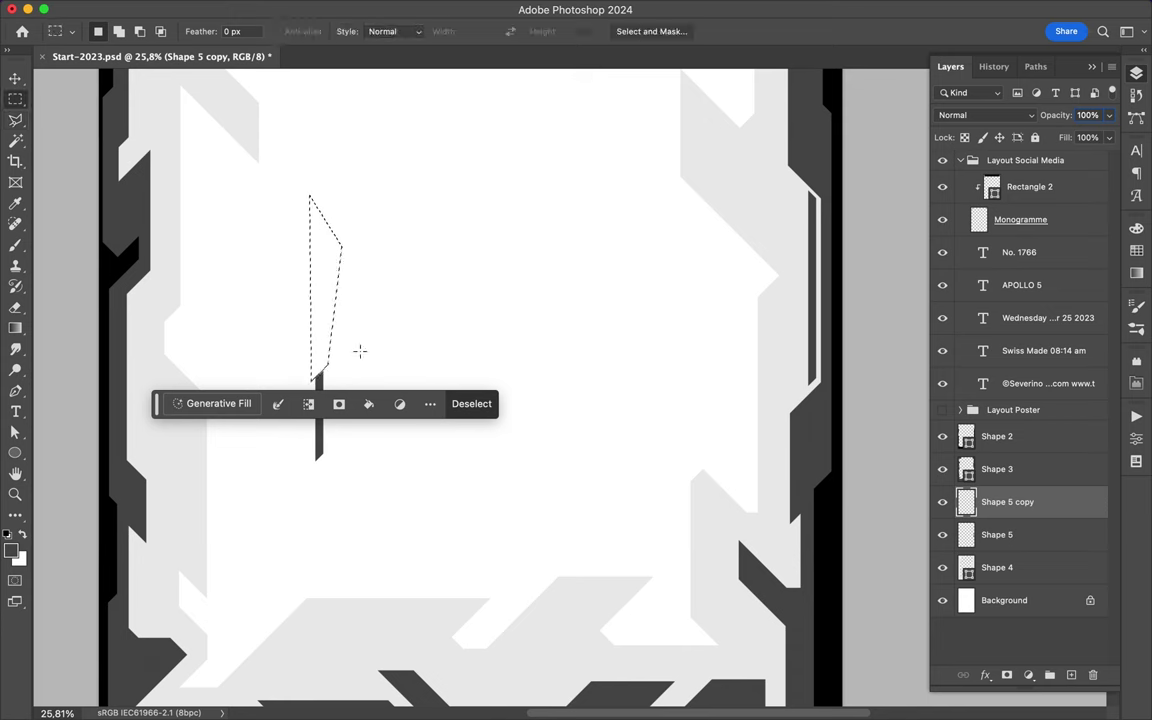
key(ctrl+d)
key(v)
mouse_move(329, 429)
mouse_down()
mouse_move(140, 345)
mouse_move(137, 285)
mouse_up()
scroll(167, 321, down, 1)
key(ctrl+t)
key(Return)
scroll(297, 308, down, 4)
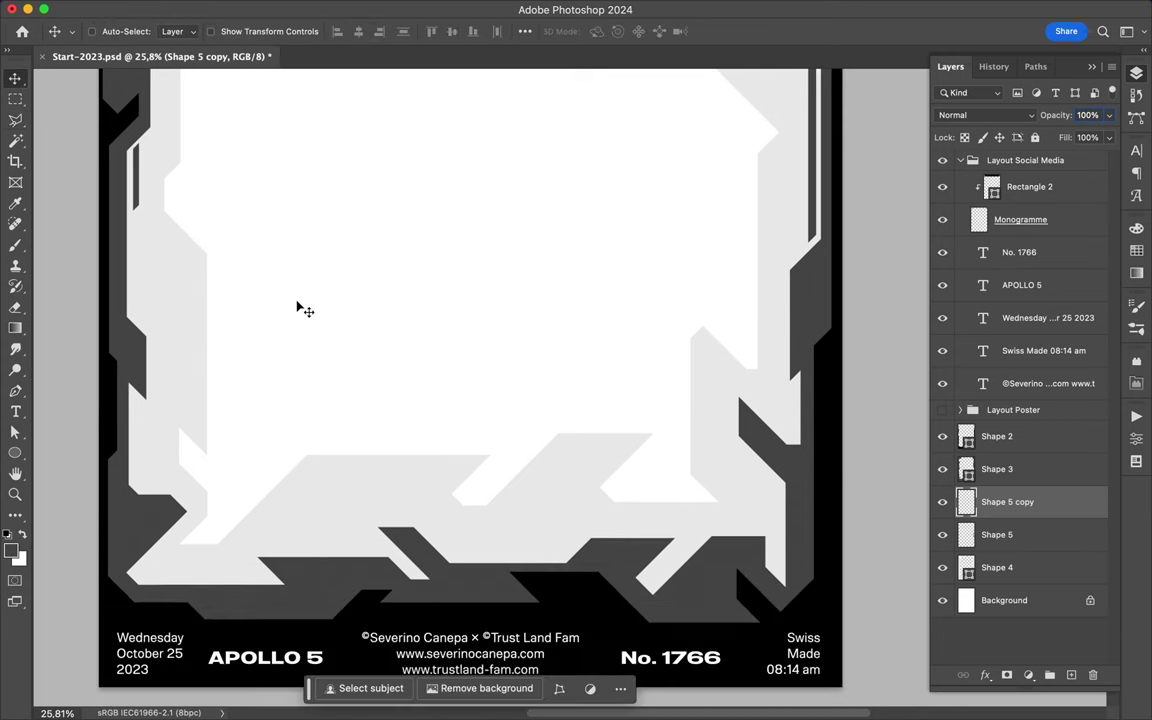
scroll(640, 333, up, 1)
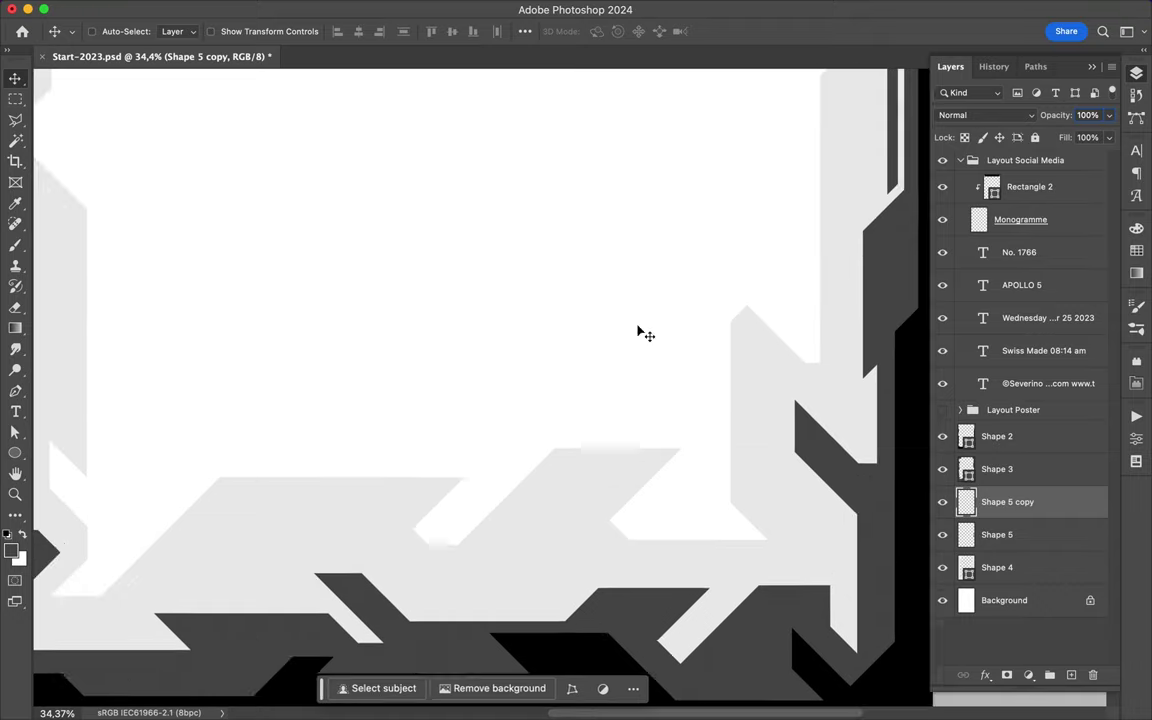
scroll(640, 332, right, 3)
Pen-draw the Shape 6 diagonal stripe running up-left with a vertical segment.
key(p)
click(731, 409)
click(717, 421)
click(624, 325)
click(512, 202)
click(688, 362)
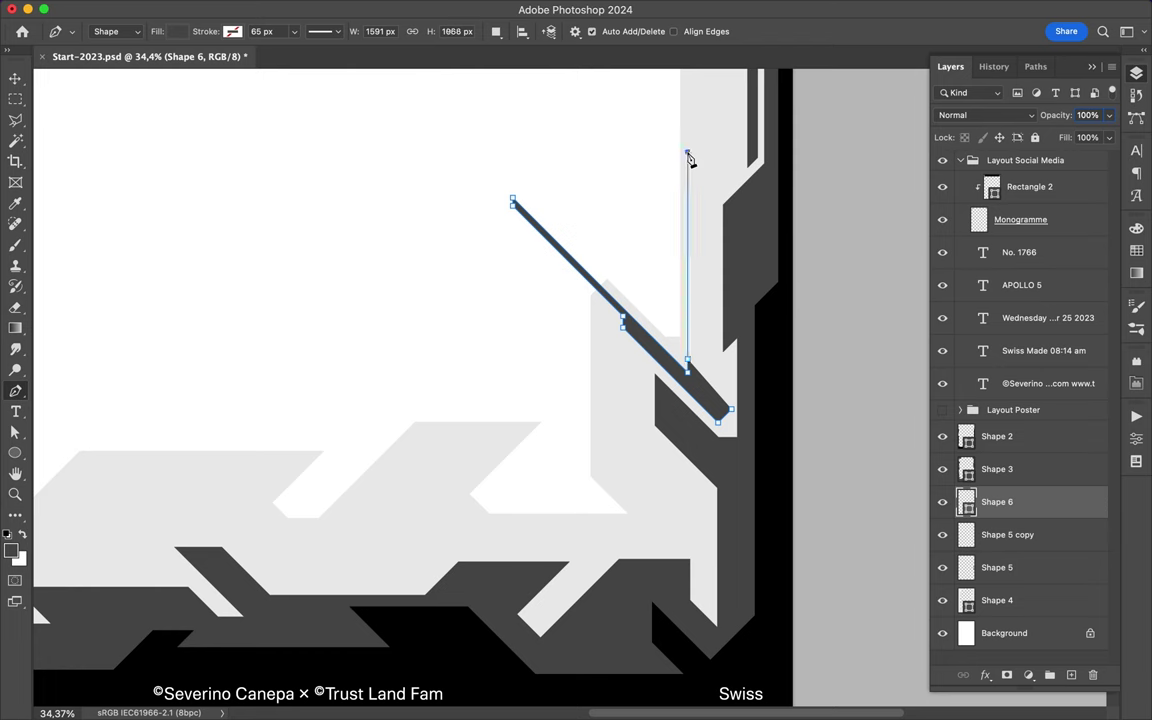
click(690, 150)
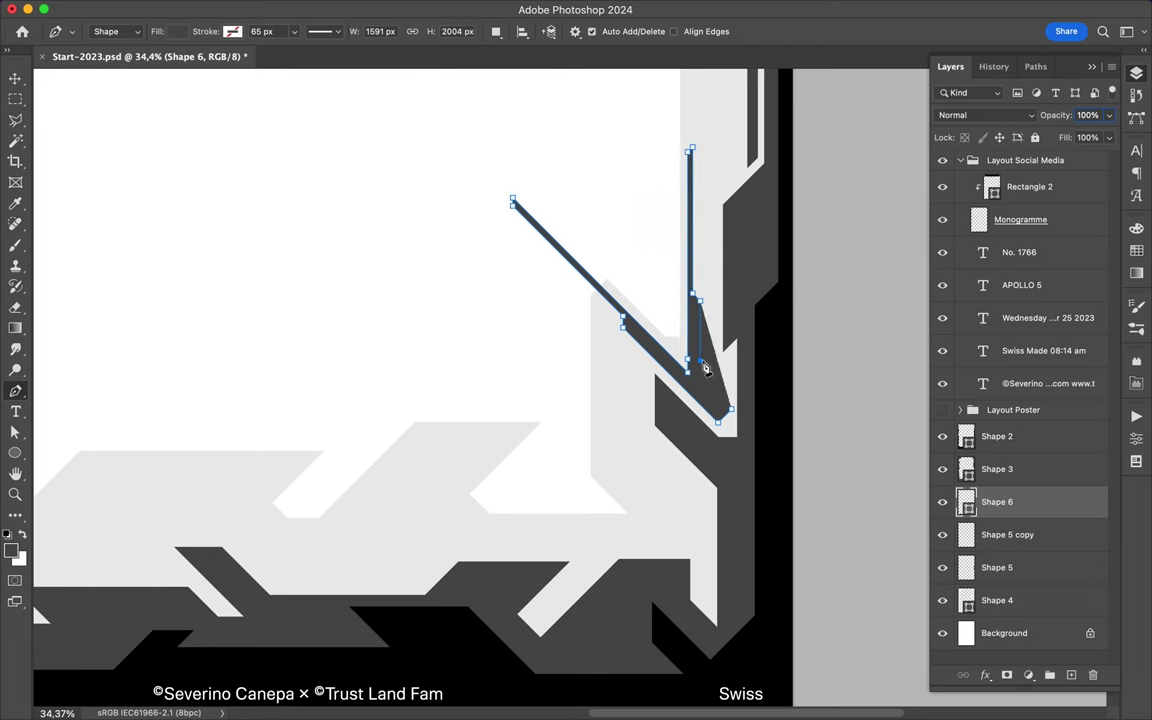
key(v)
Rasterize Shape 6 and delete two polygonal-lasso selected portions of the stripe.
right_click(990, 502)
click(990, 690)
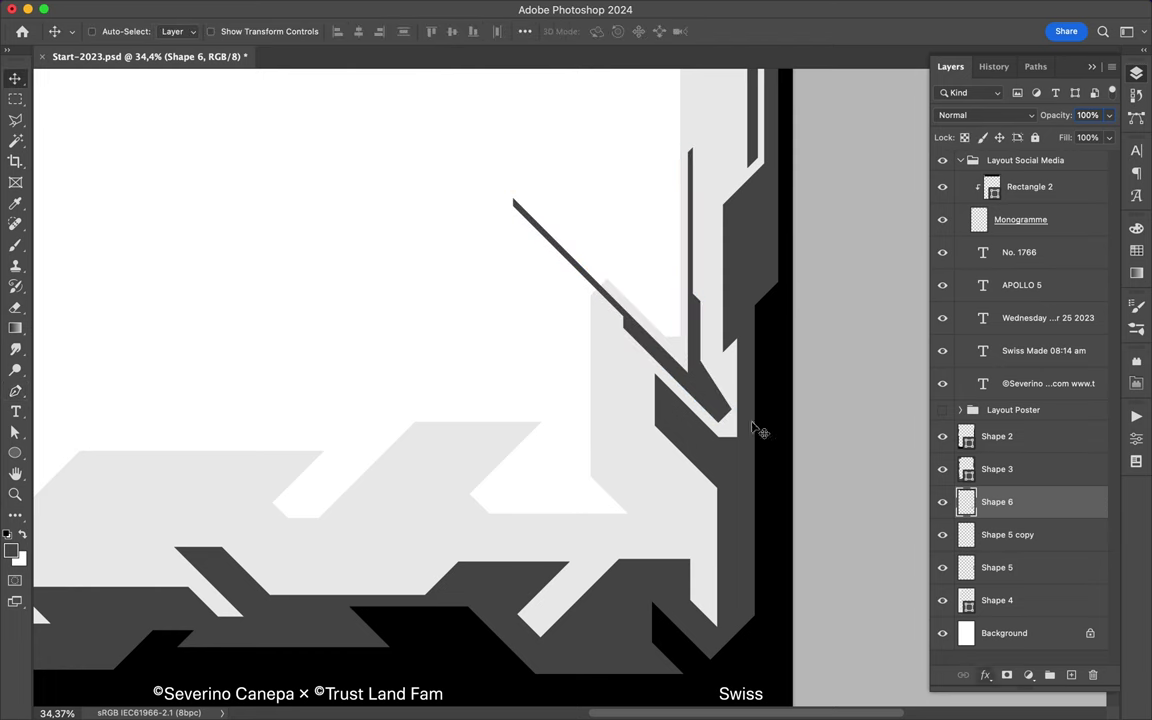
key(l)
click(699, 293)
double_click(740, 415)
click(732, 411)
double_click(757, 388)
key(Delete)
scroll(745, 350, up, 3)
Start a thin triangle Shape 7 along the right edge.
key(p)
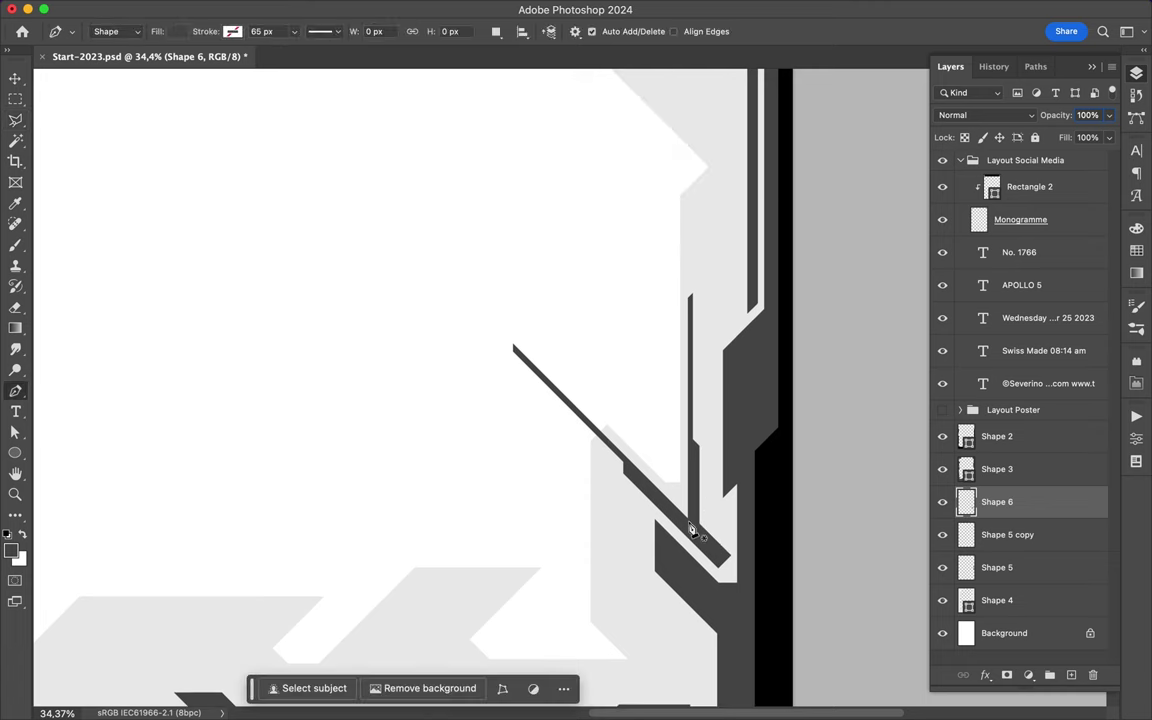
click(689, 532)
click(686, 223)
scroll(680, 220, down, 1)
Place the chevron points of the zigzag Shape 7 along the right side.
click(666, 205)
scroll(673, 185, up, 4)
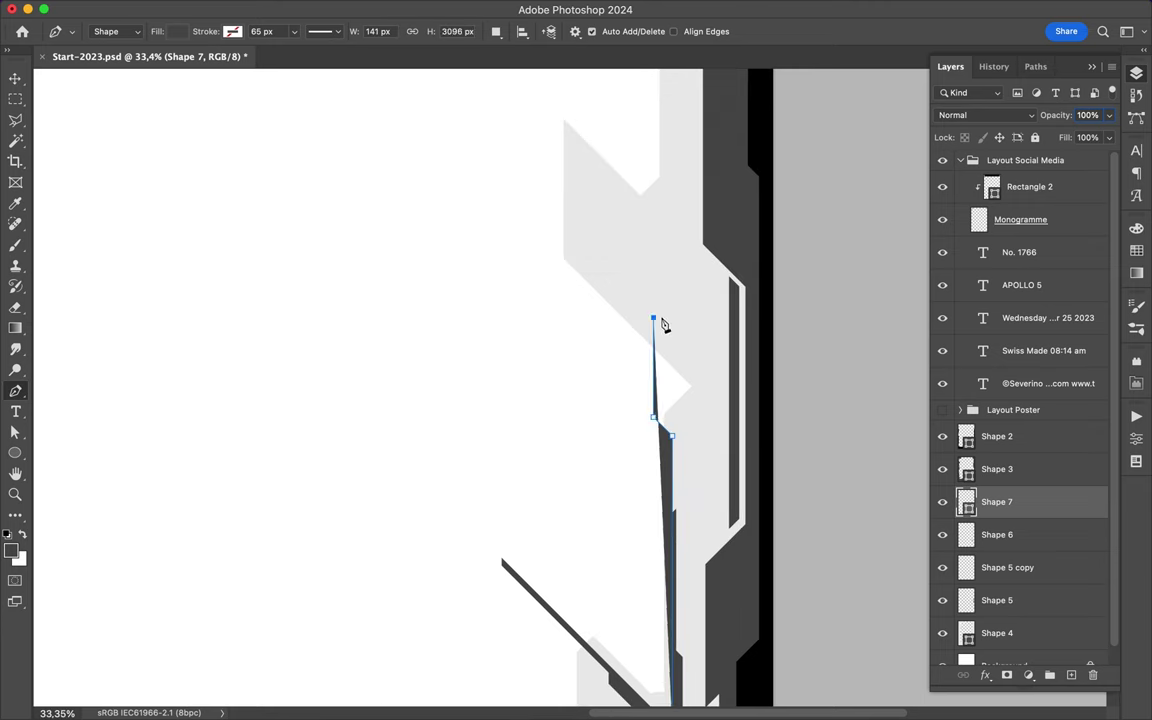
click(656, 321)
click(548, 215)
click(548, 185)
scroll(625, 226, up, 2)
click(664, 184)
Extend the zigzag up to the top edge and shift its top points up-left.
click(645, 193)
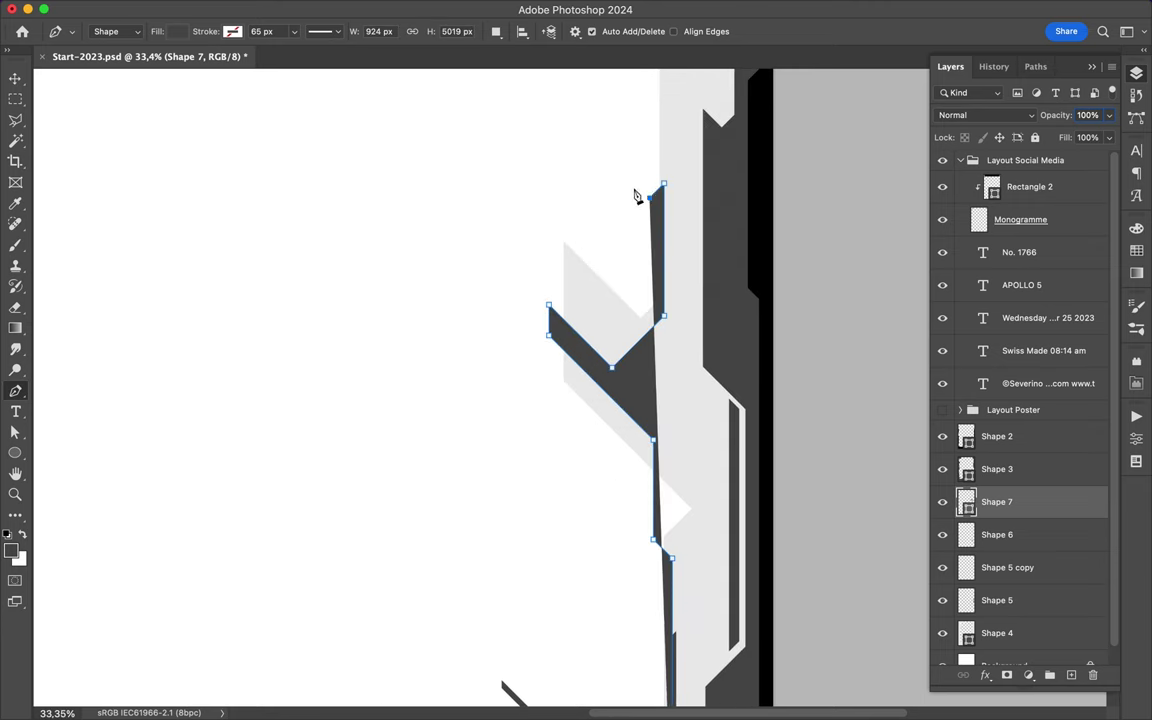
scroll(640, 190, up, 2)
click(617, 175)
click(583, 153)
scroll(577, 157, down, 1)
click(629, 147)
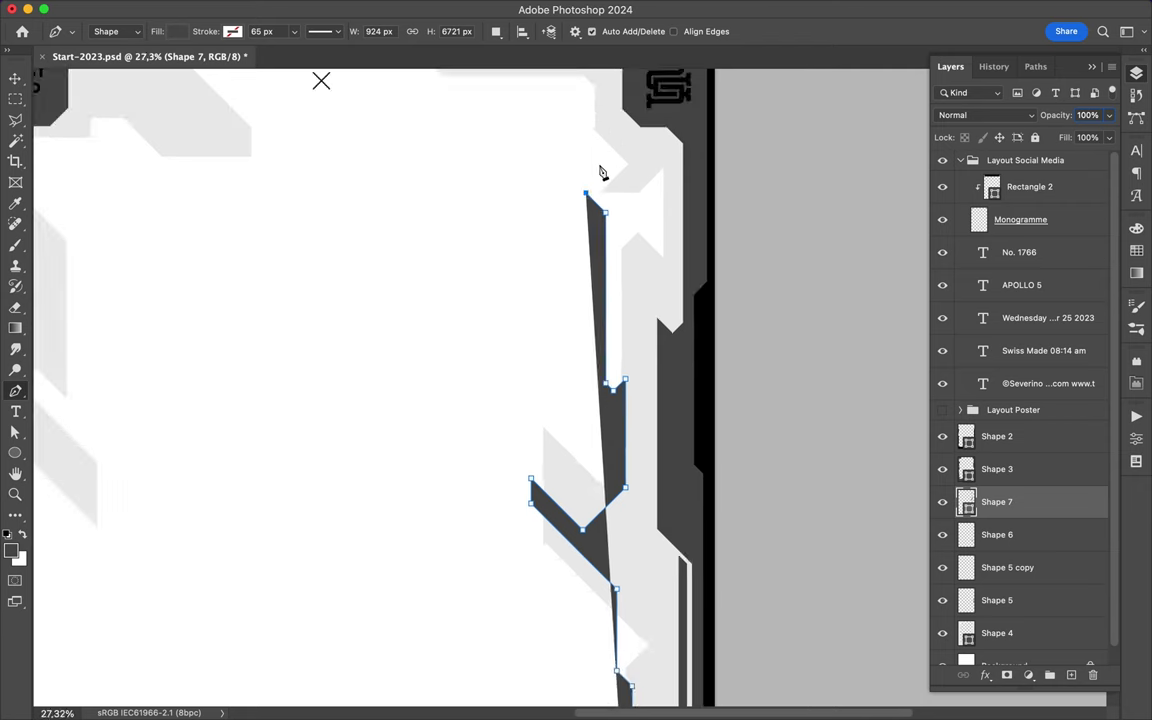
click(586, 102)
scroll(586, 110, up, 2)
click(586, 105)
key(a)
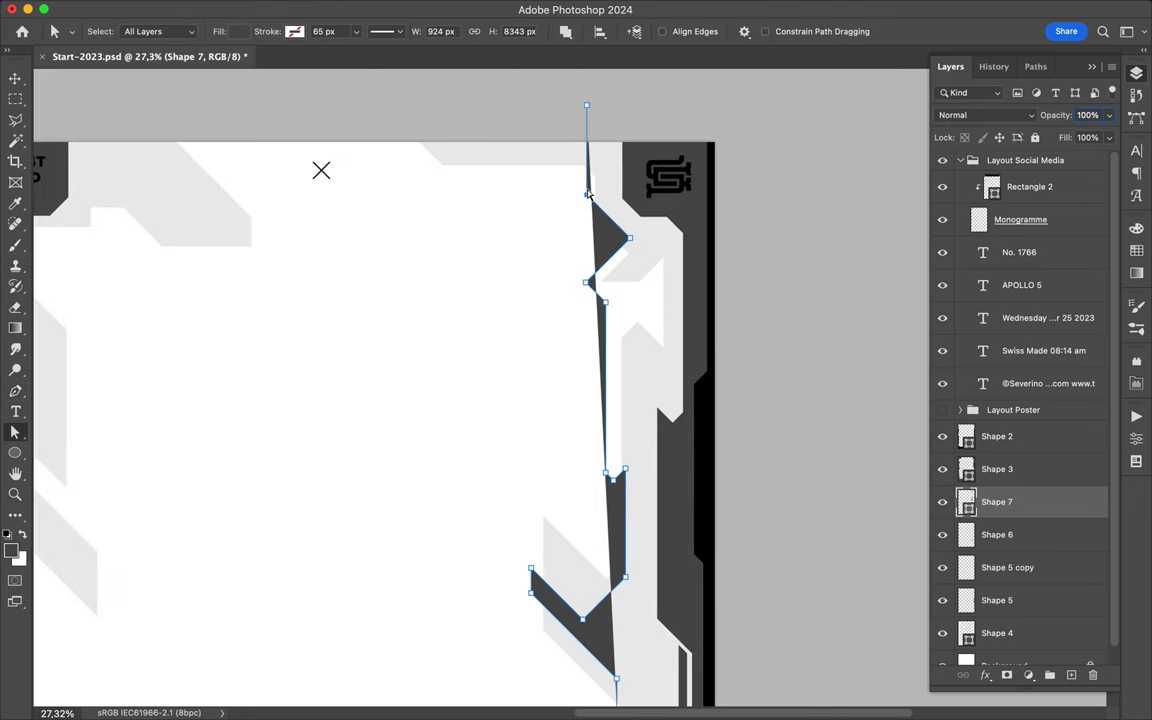
drag(587, 200, 571, 185)
key(v)
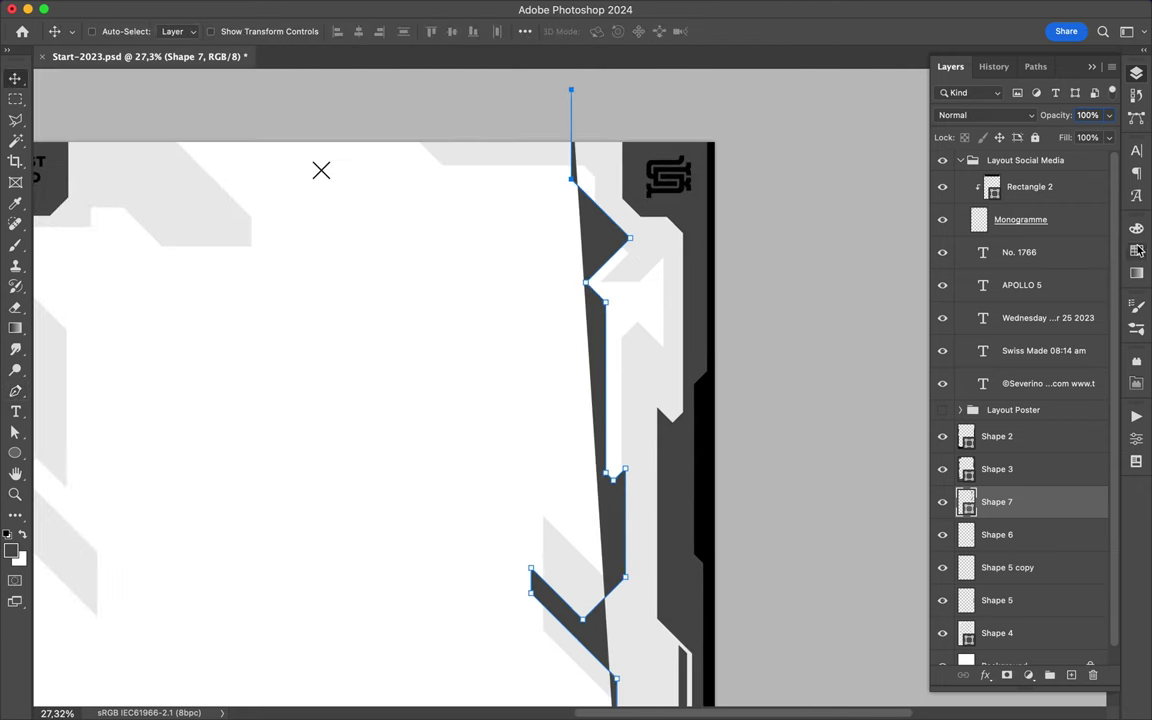
Give Shape 7 no fill, a 5 px stroke, and set its stroke alignment.
key(a)
click(238, 31)
click(146, 56)
click(325, 31)
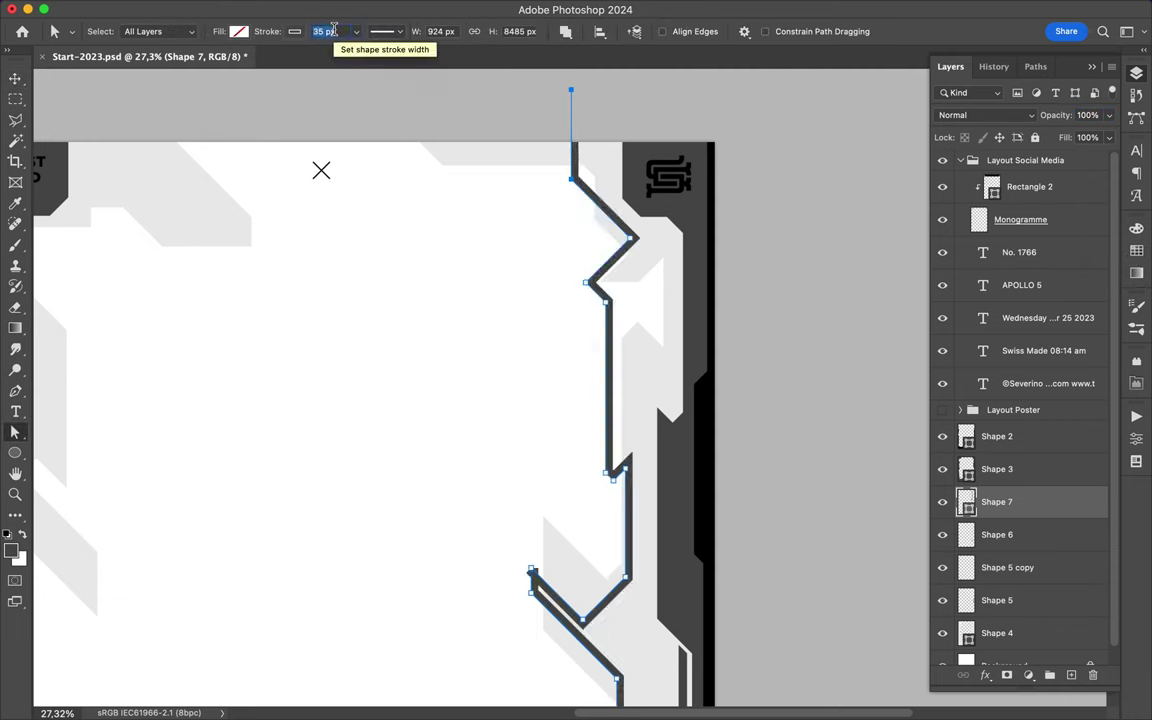
scroll(485, 290, down, 5)
click(385, 31)
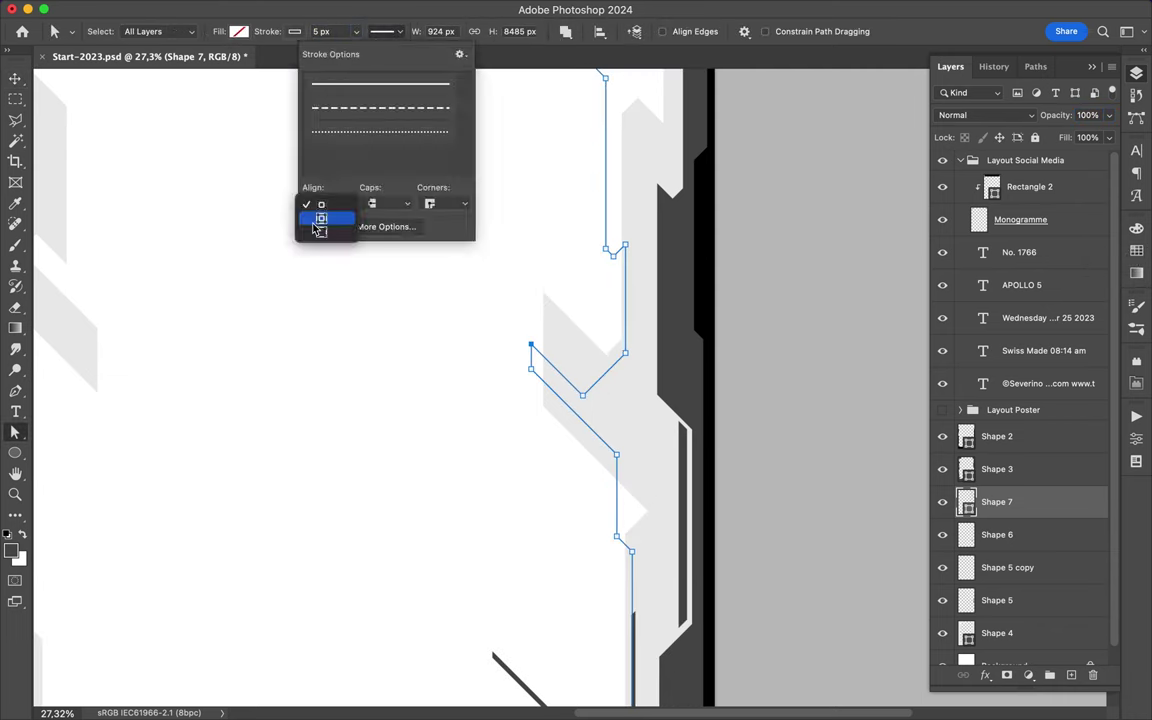
key(Escape)
scroll(573, 277, down, 5)
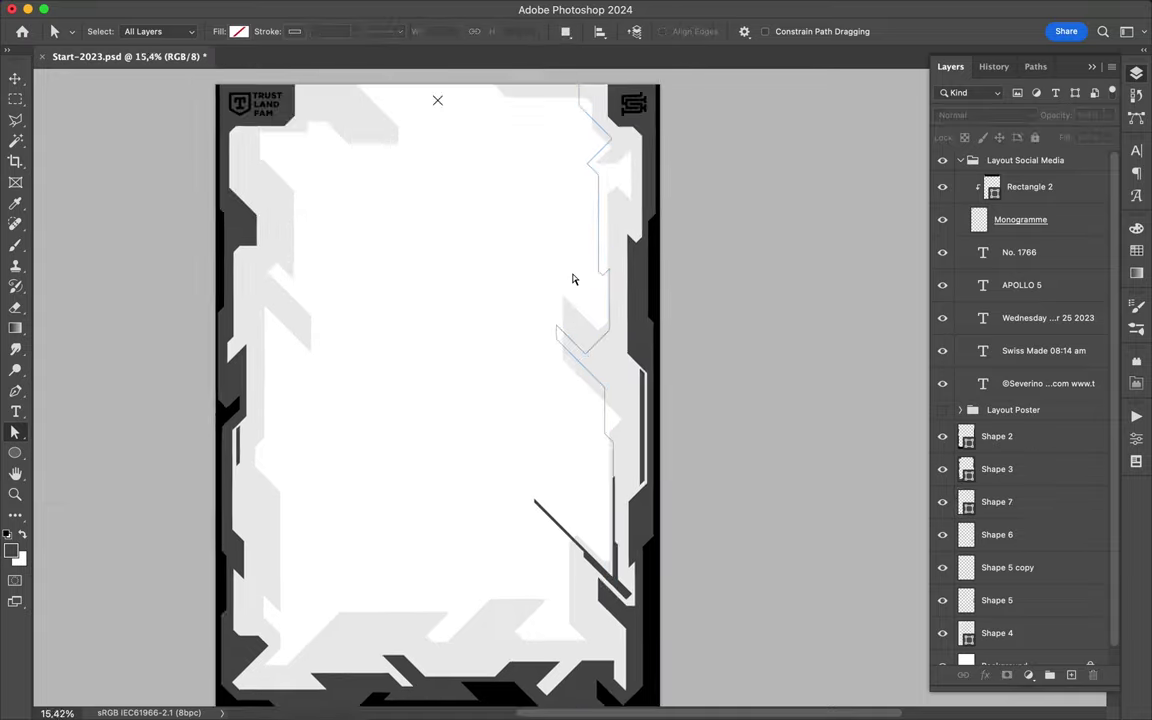
scroll(573, 277, up, 3)
scroll(610, 246, up, 5)
scroll(610, 246, up, 2)
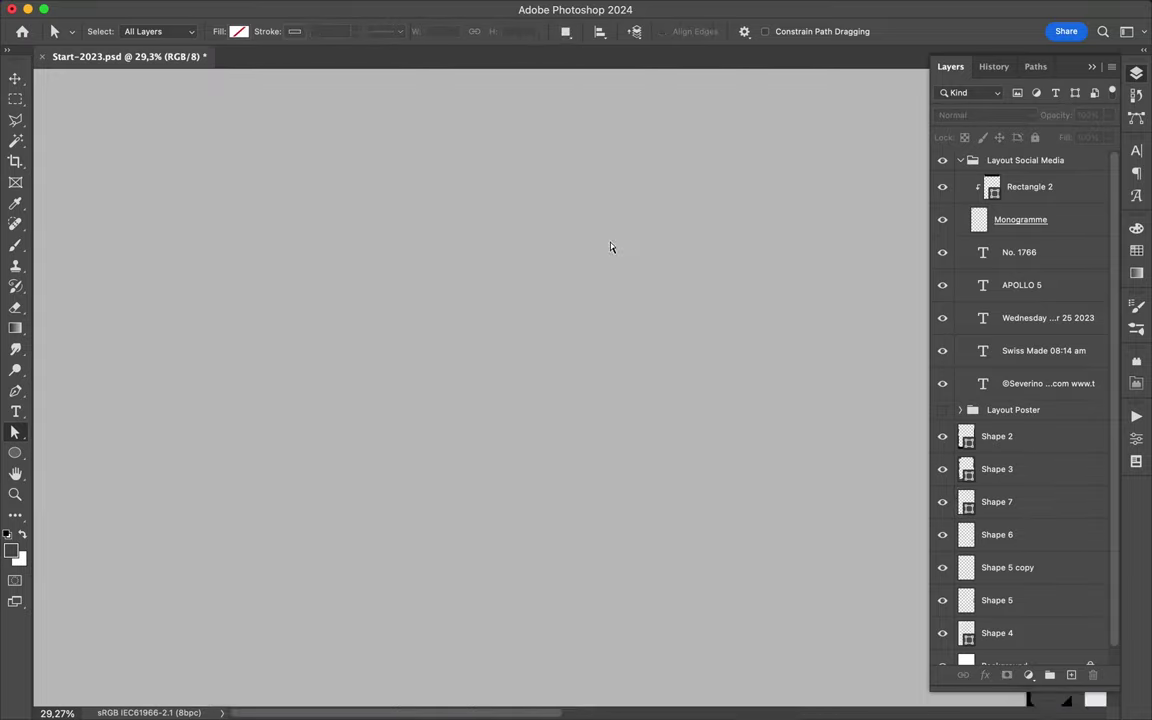
scroll(610, 247, left, 3)
Start Shape 8 beside the top-left logo, tracing jagged points down the left edge.
key(p)
click(361, 105)
click(361, 172)
click(402, 213)
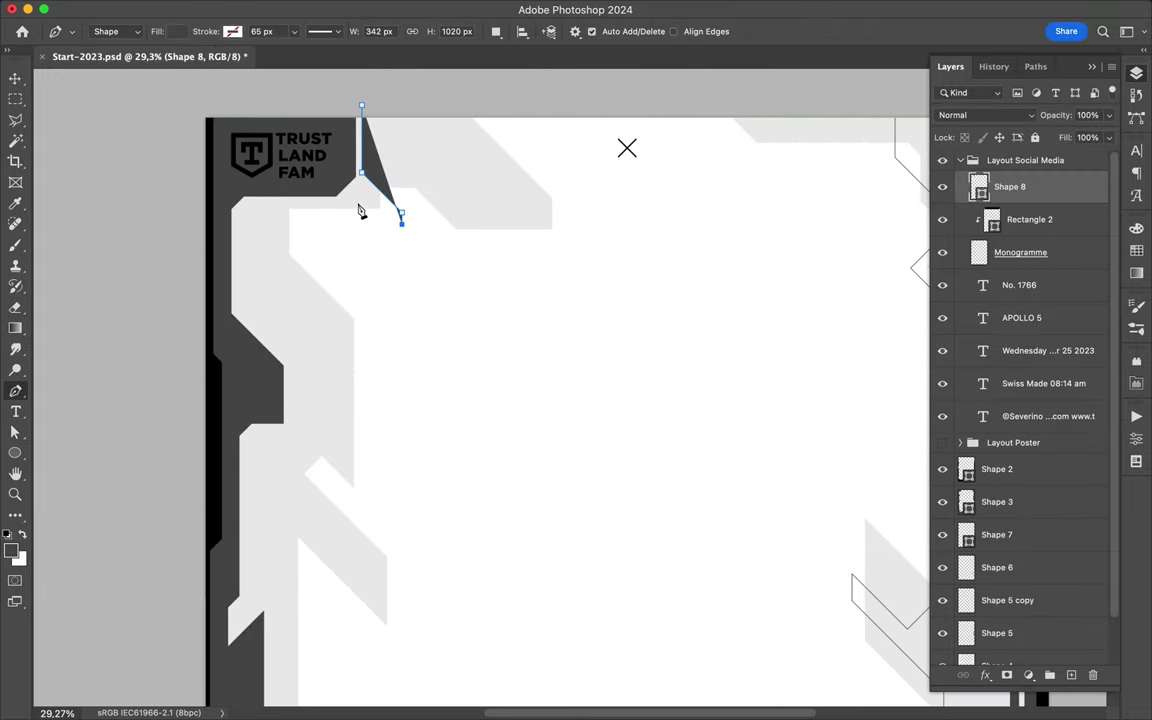
click(266, 222)
click(266, 332)
click(343, 410)
click(343, 427)
click(314, 398)
Continue the jagged Shape 8 with angled points further down the left side.
click(288, 424)
click(288, 458)
click(268, 484)
click(396, 582)
click(396, 611)
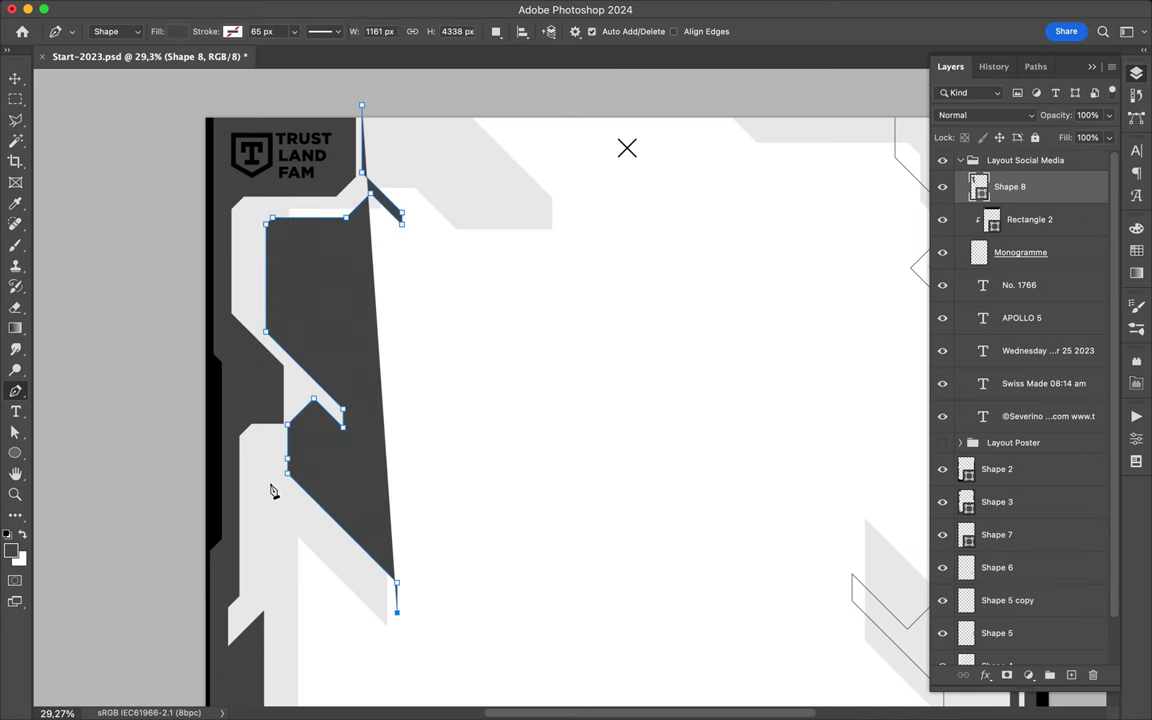
click(268, 500)
click(258, 552)
click(272, 540)
click(272, 637)
scroll(272, 637, down, 3)
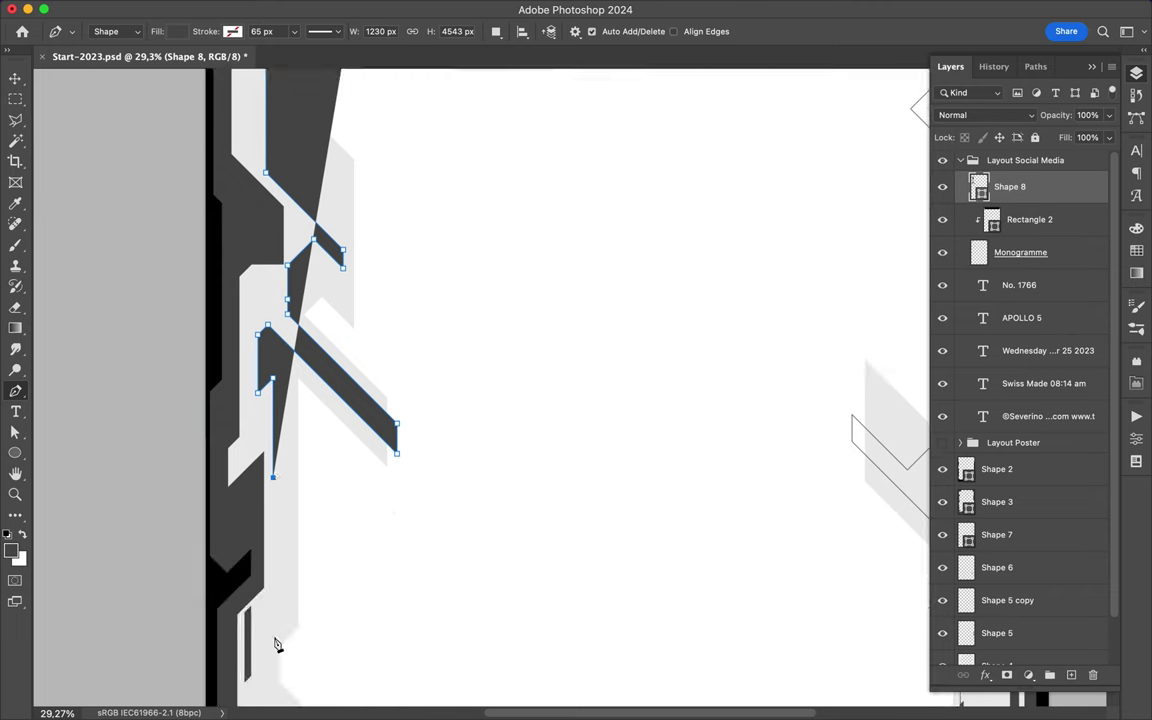
click(301, 450)
click(308, 590)
scroll(306, 596, down, 2)
Add the final corners to the angular path, ending near the lower left.
click(278, 532)
click(258, 532)
click(258, 622)
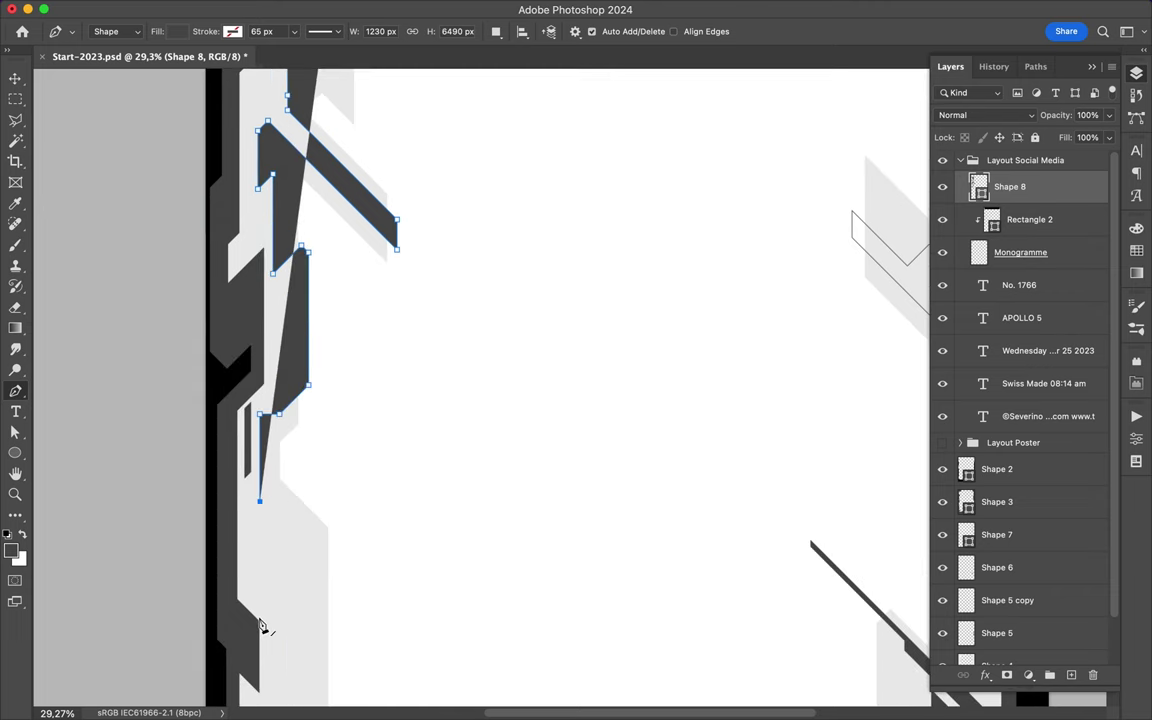
scroll(262, 622, down, 4)
click(316, 432)
click(390, 432)
click(402, 446)
click(261, 446)
click(251, 456)
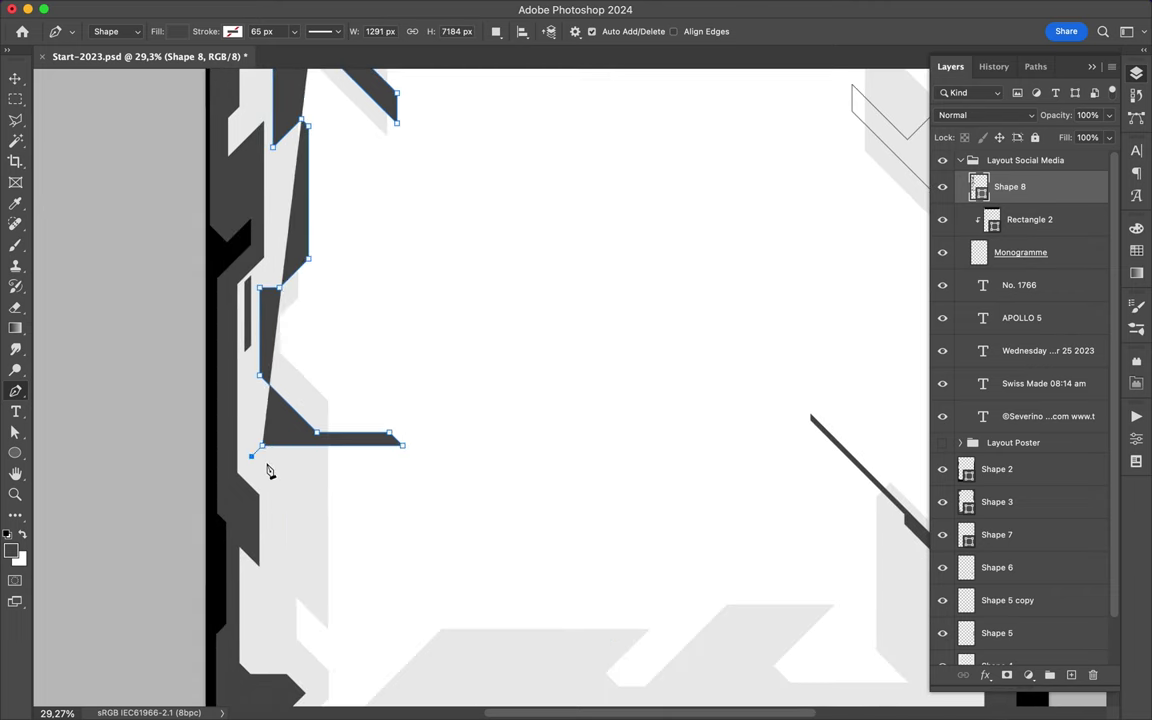
click(251, 517)
Set Shape 8 to no fill with a dark 65 px outline stroke.
click(232, 31)
click(160, 116)
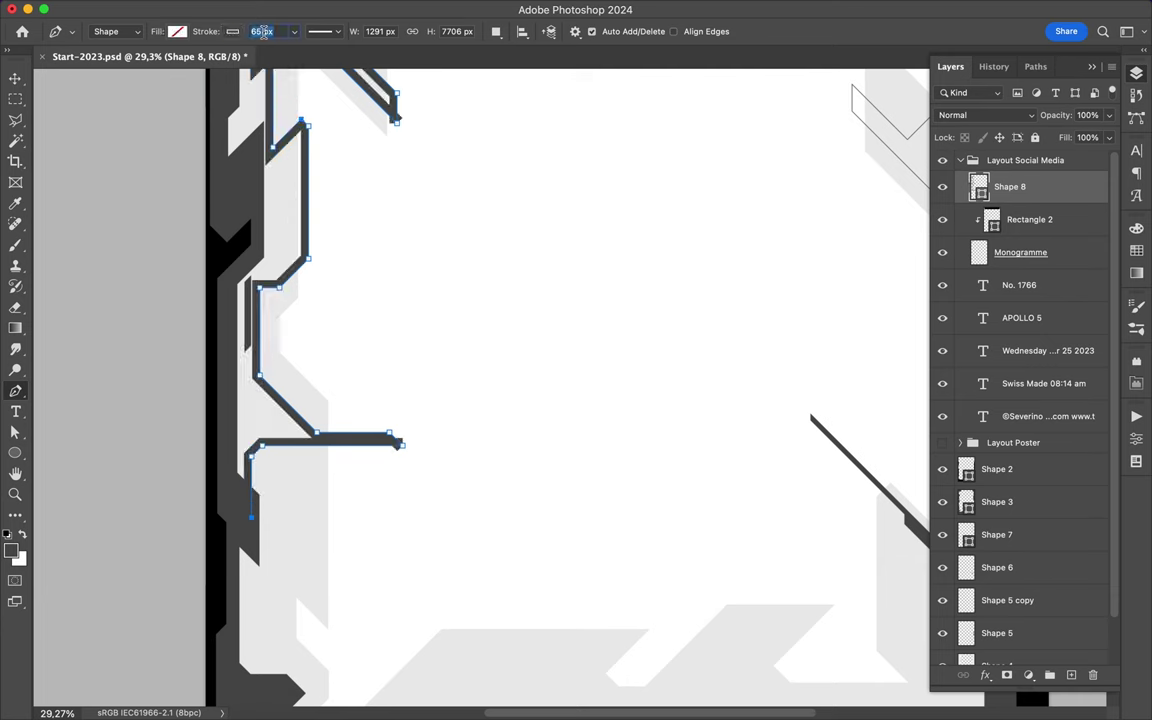
text(5)
click(340, 31)
scroll(290, 195, down, 1)
key(v)
scroll(370, 277, down, 2)
Draw Shape 9 accent on the right edge and nudge it slightly right and down.
scroll(372, 277, down, 1)
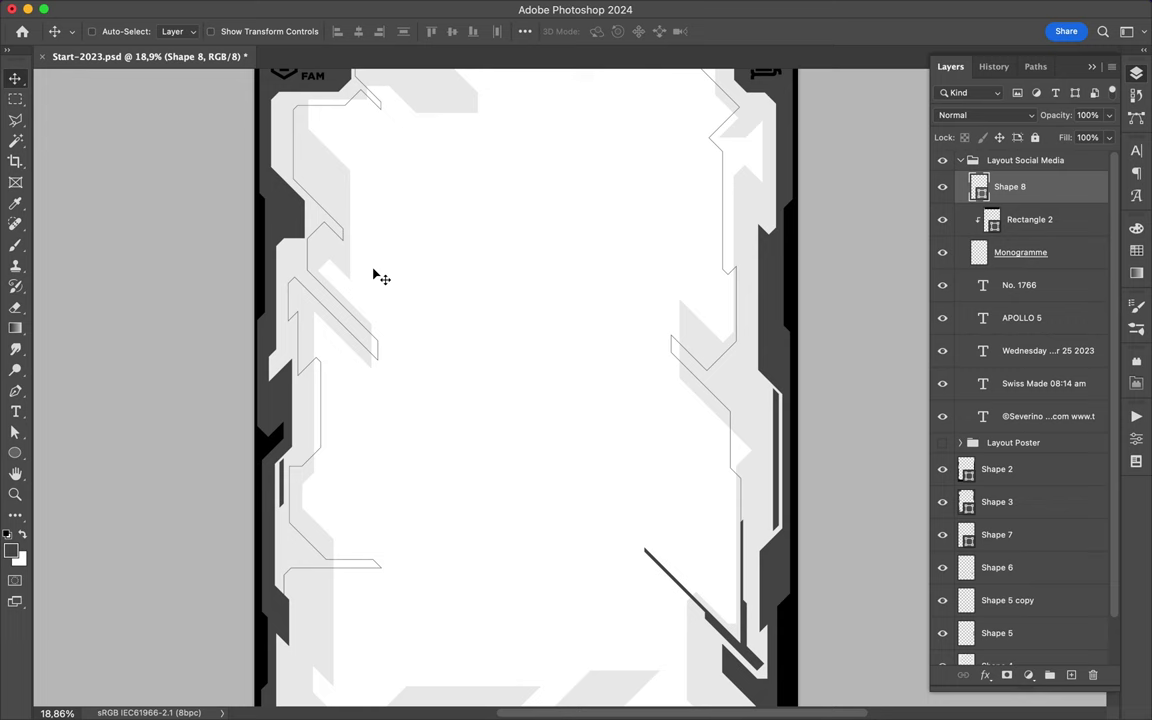
scroll(374, 271, down, 3)
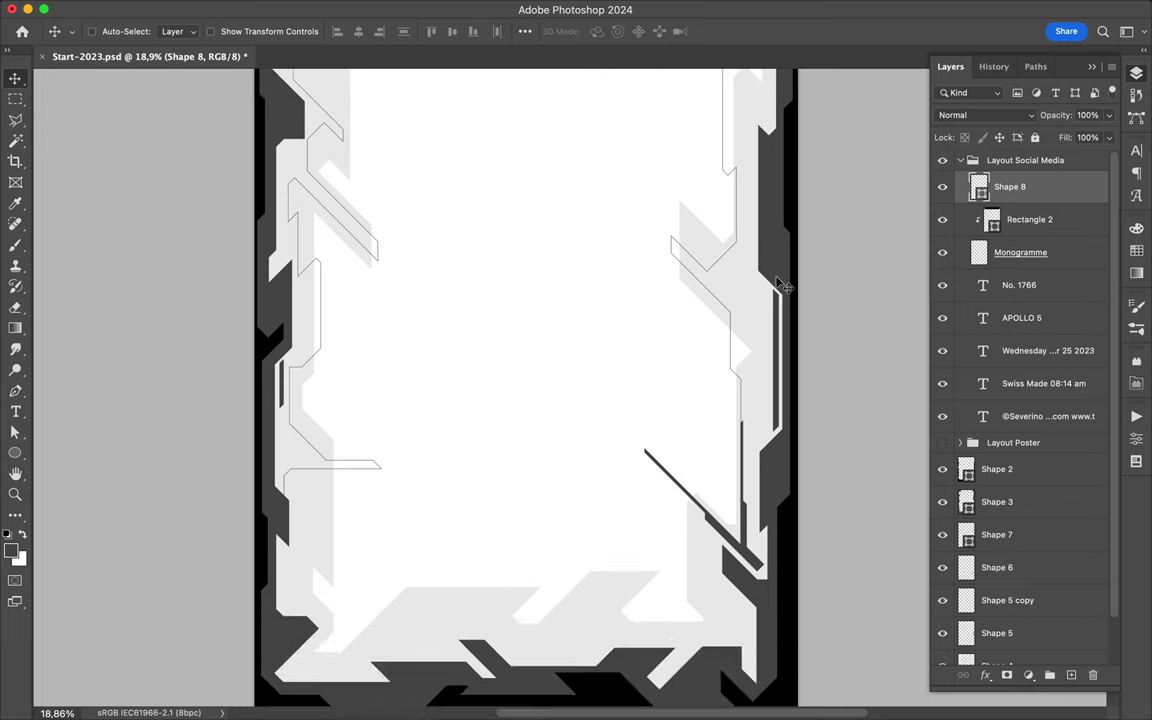
scroll(746, 278, up, 4)
key(p)
click(699, 246)
key(Escape)
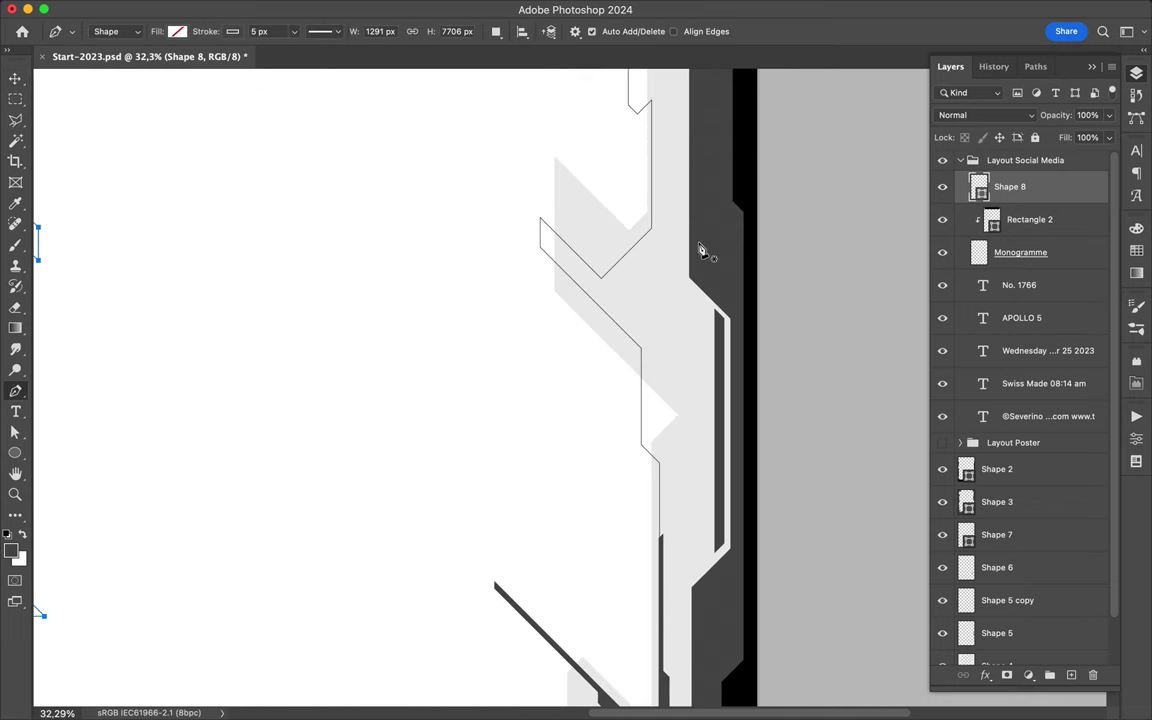
click(699, 249)
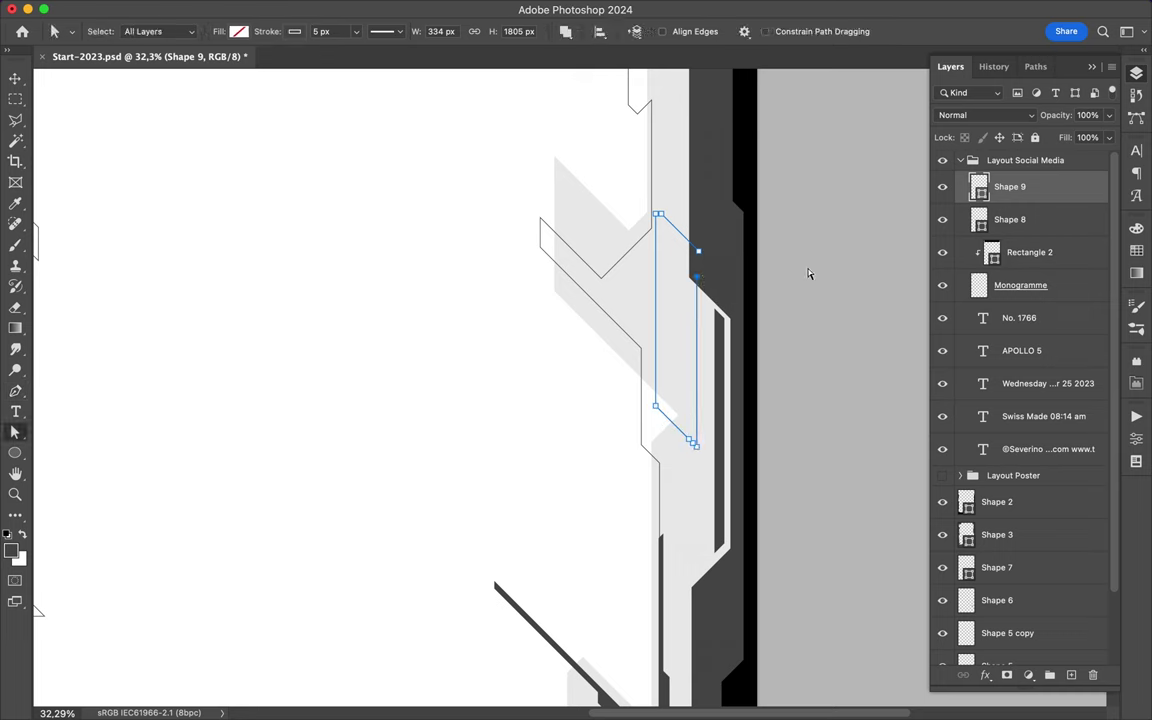
key(v)
drag(696, 334, 704, 338)
Pen-draw Shape 10 in the bottom-left corner with a white fill.
scroll(617, 386, down, 5)
scroll(617, 386, left, 5)
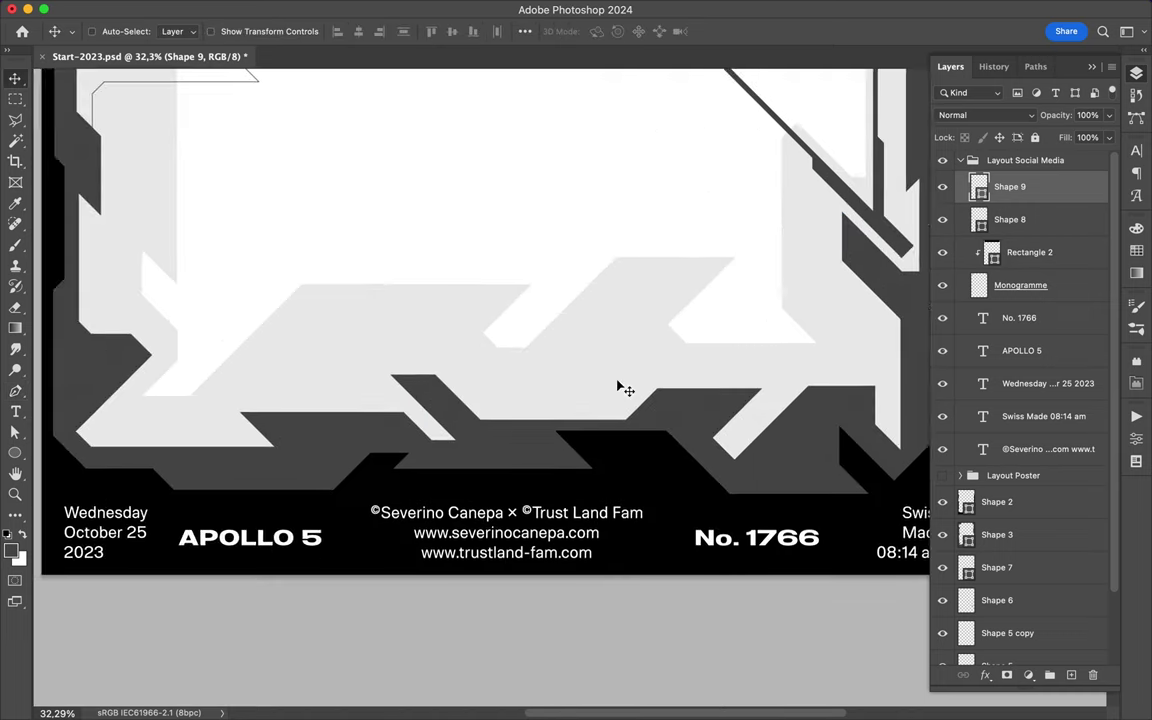
scroll(617, 386, up, 1)
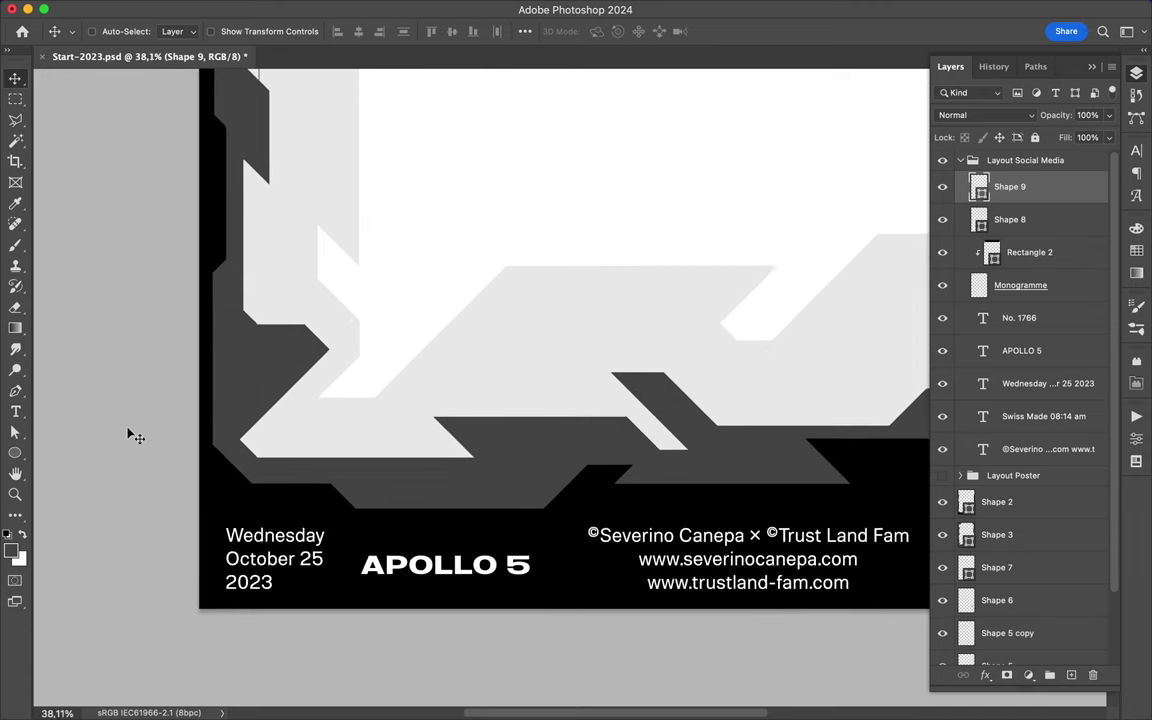
key(p)
click(315, 351)
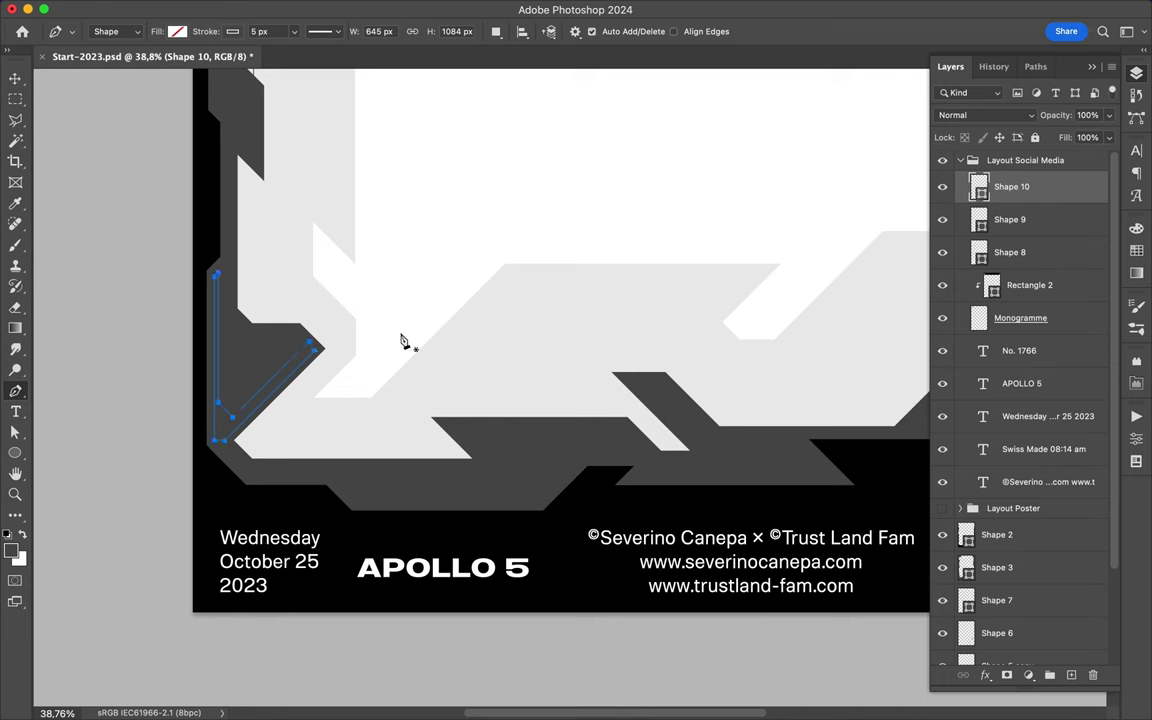
click(1136, 228)
click(987, 221)
click(967, 267)
click(1136, 73)
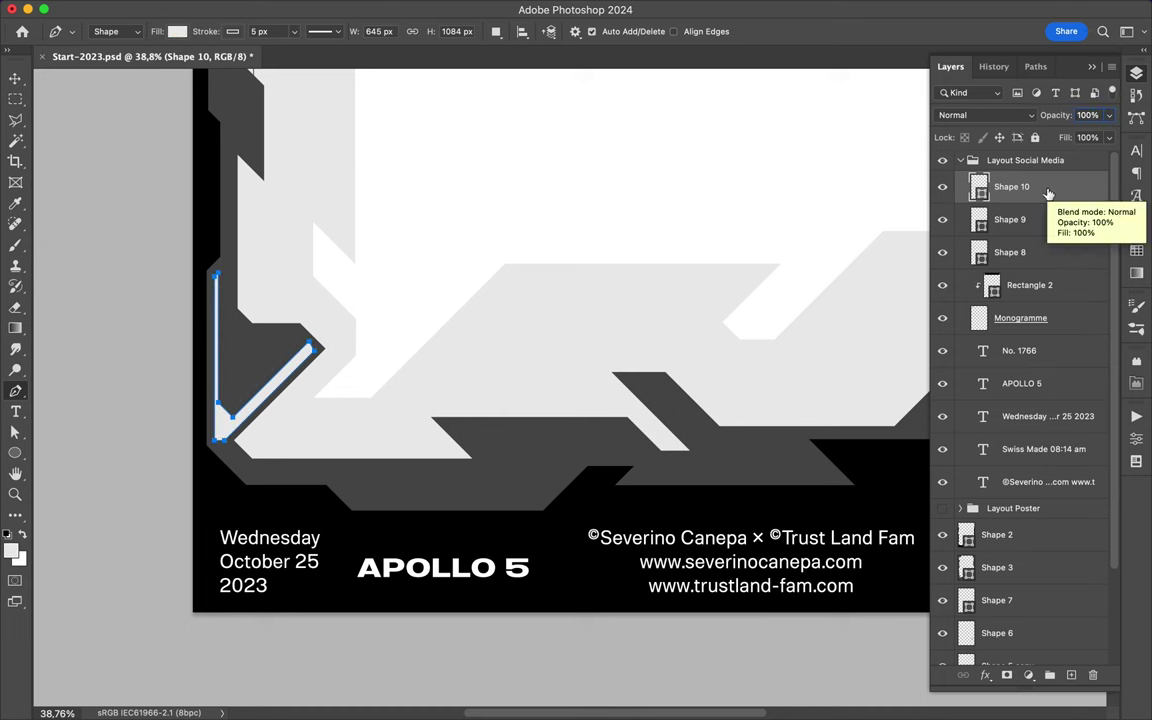
Move Shape 10 out of the Layout Social Media group and lasso around the corner stripe.
drag(1048, 193, 1010, 521)
right_click(1000, 206)
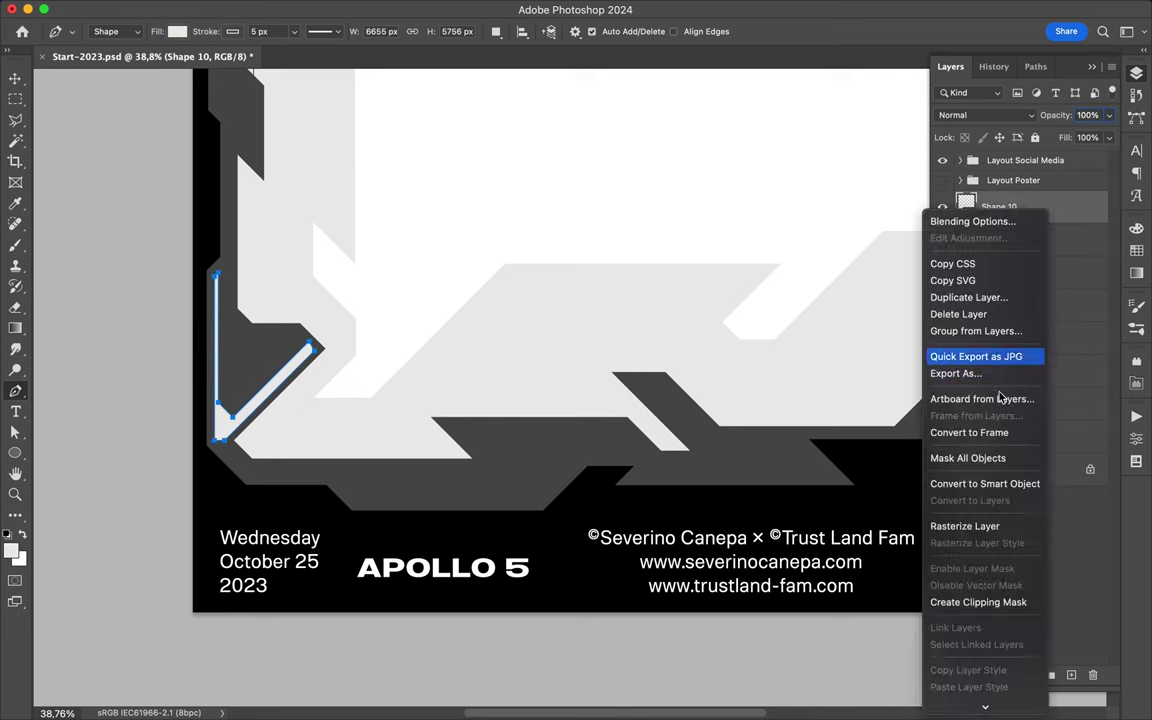
key(Escape)
key(l)
click(298, 326)
click(320, 350)
click(381, 357)
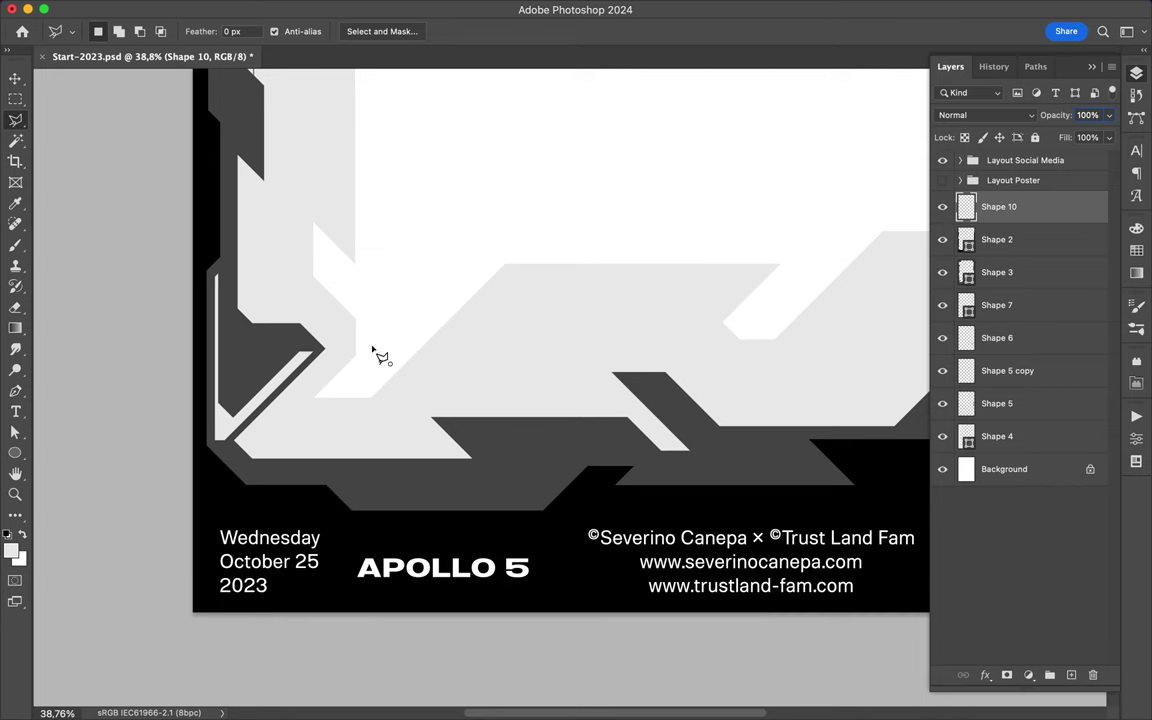
key(v)
scroll(262, 411, up, 3)
Pen-draw the Shape 11 stripe along the dark band above the bottom text and rasterize it.
key(p)
click(221, 512)
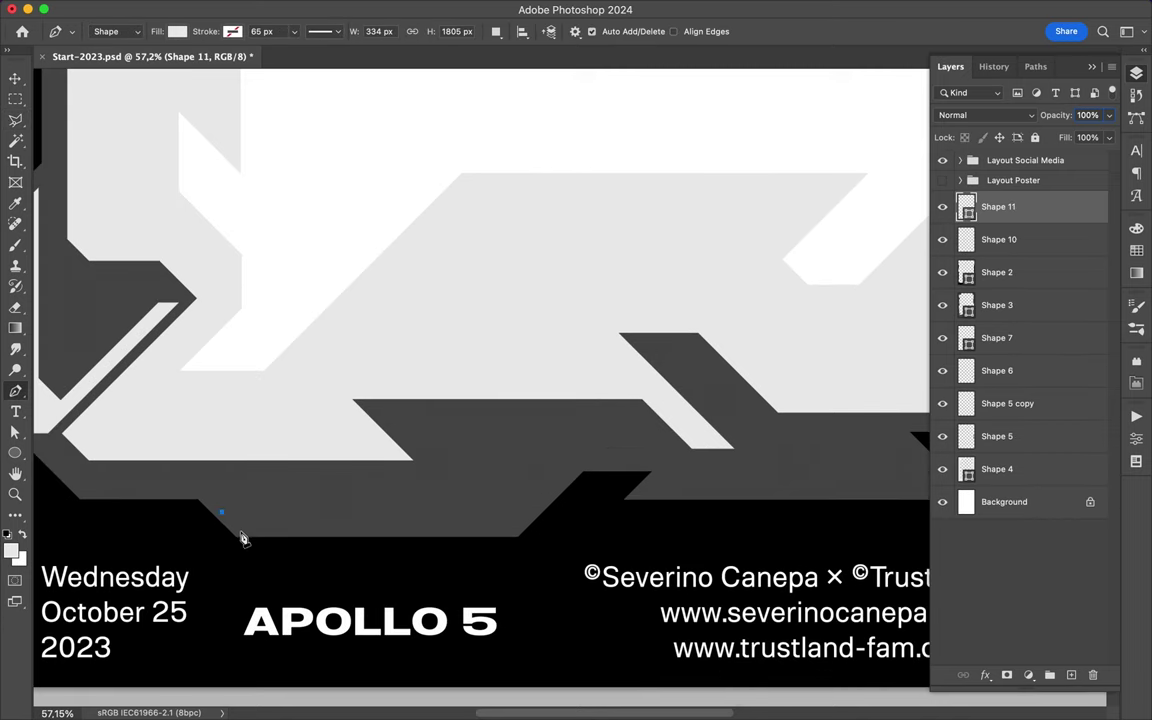
click(516, 531)
click(590, 447)
click(533, 500)
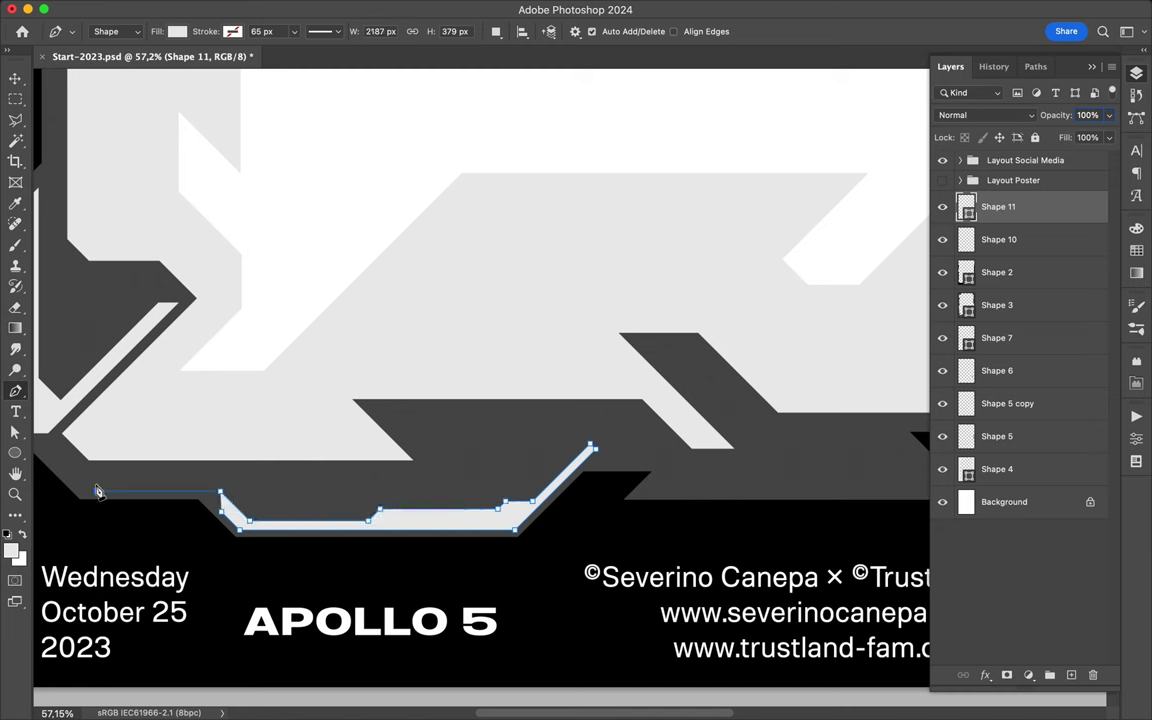
key(a)
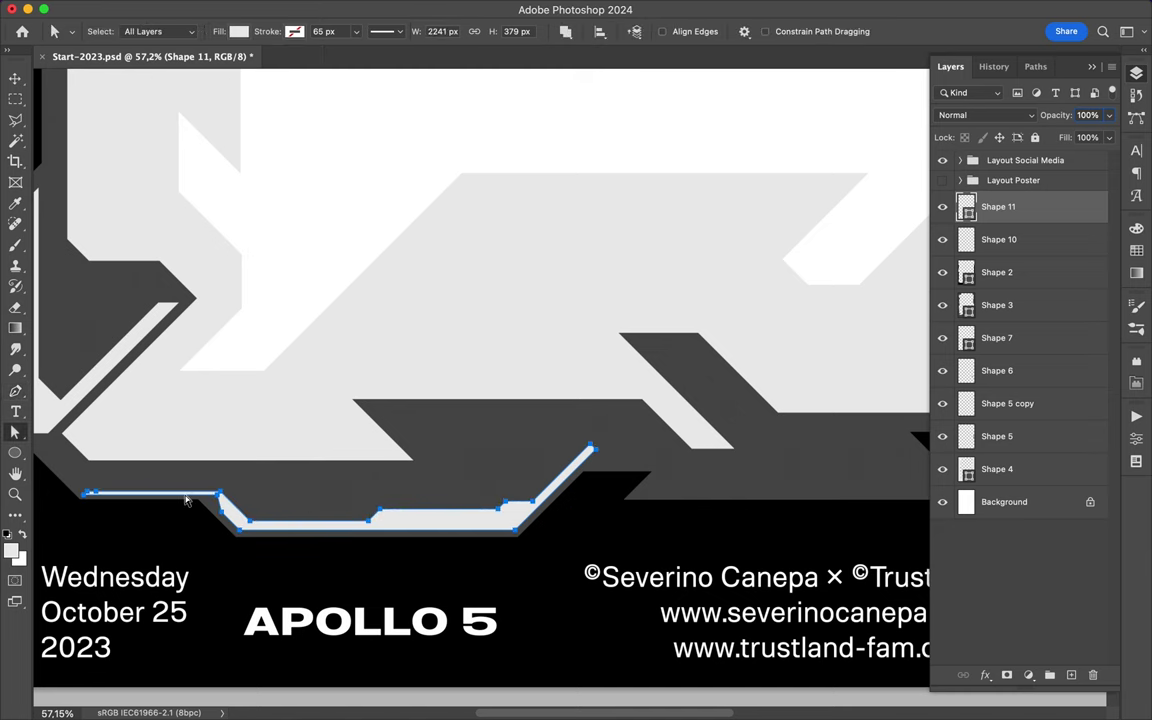
right_click(1058, 217)
click(965, 522)
Trim the stripe's left end with a polygonal lasso selection and delete it.
key(l)
scroll(152, 512, left, 2)
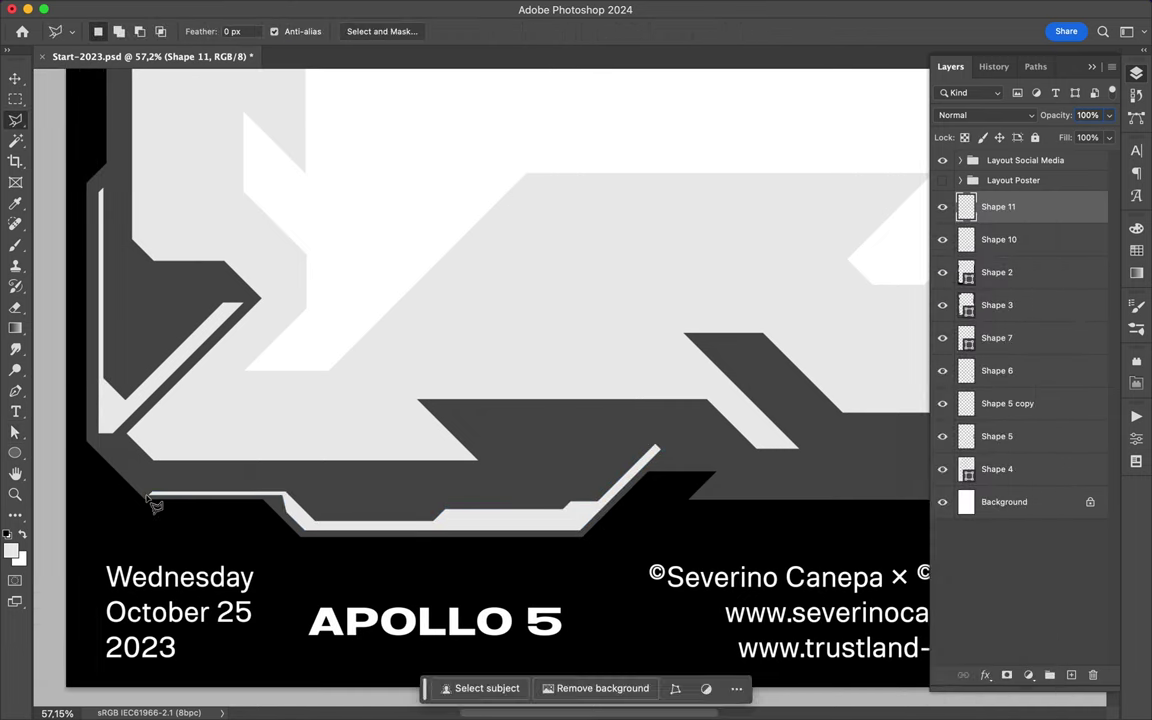
click(148, 495)
double_click(131, 514)
key(m)
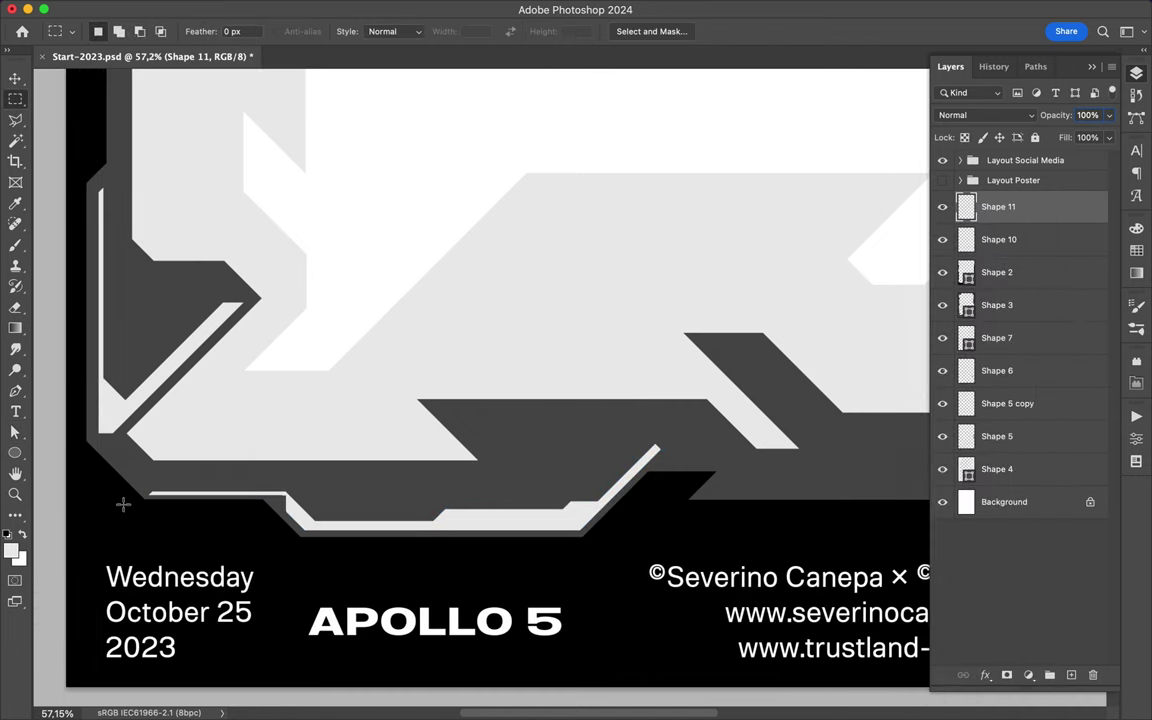
scroll(206, 509, up, 5)
key(Delete)
key(ctrl+d)
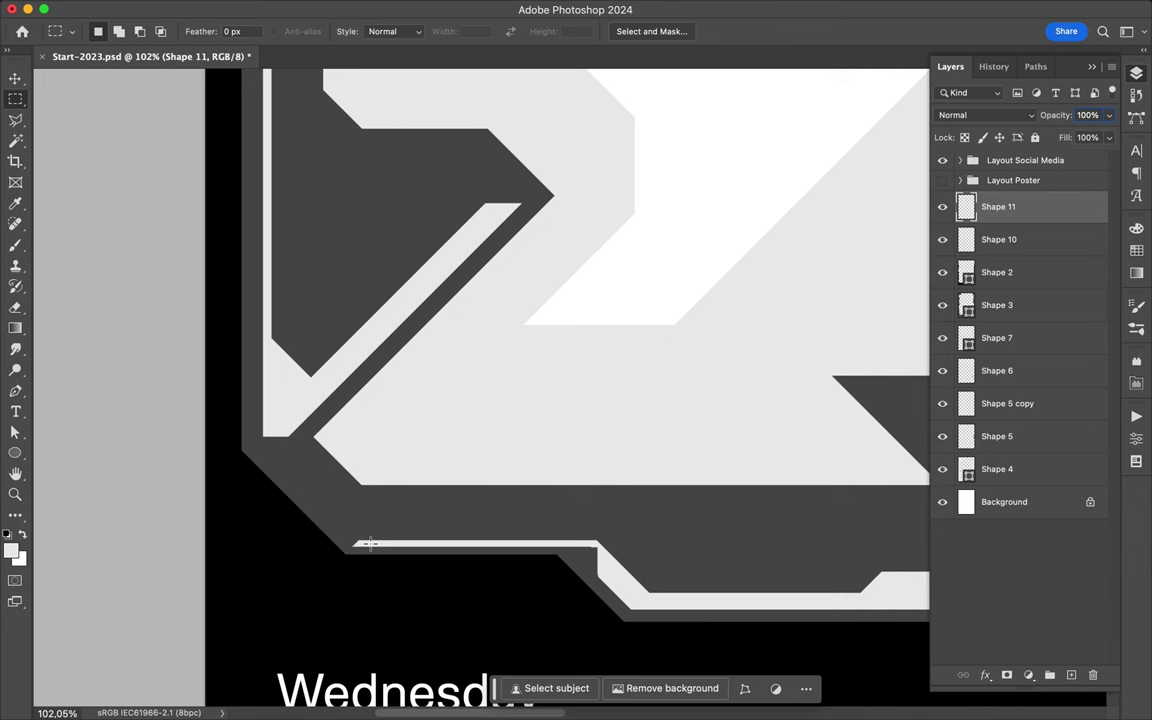
Cut the remaining stripe ends to clean angles with further lasso selections.
key(l)
double_click(290, 570)
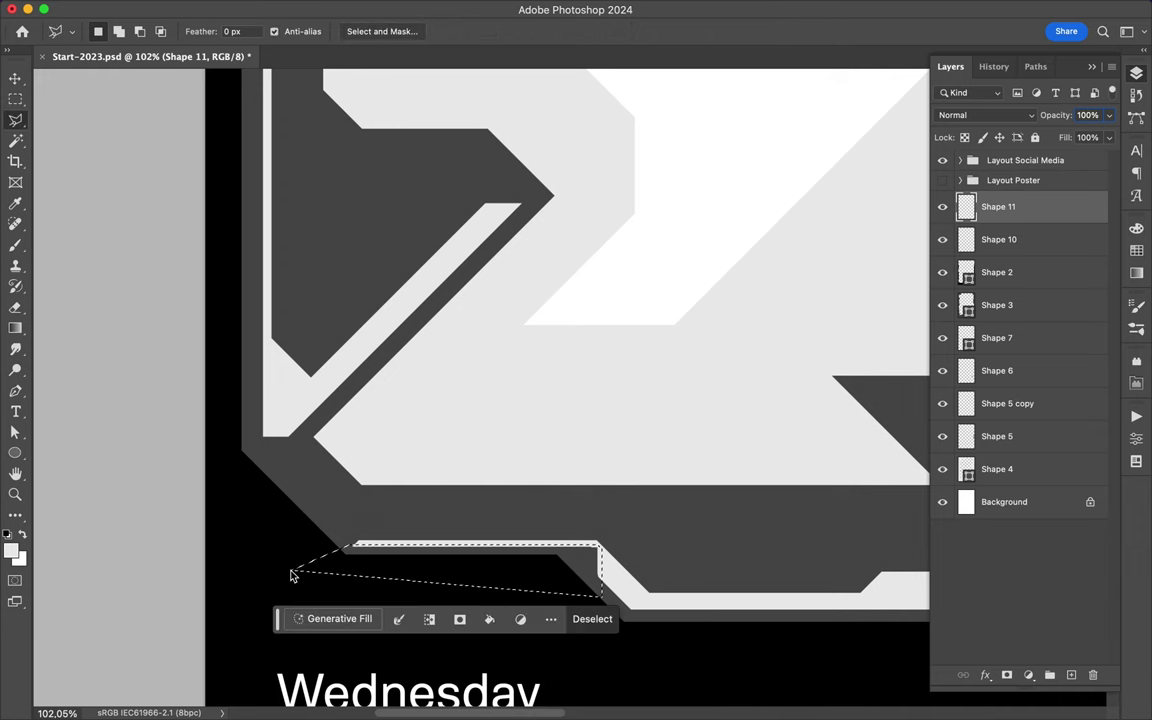
key(Delete)
key(ctrl+d)
scroll(720, 483, down, 3)
click(818, 476)
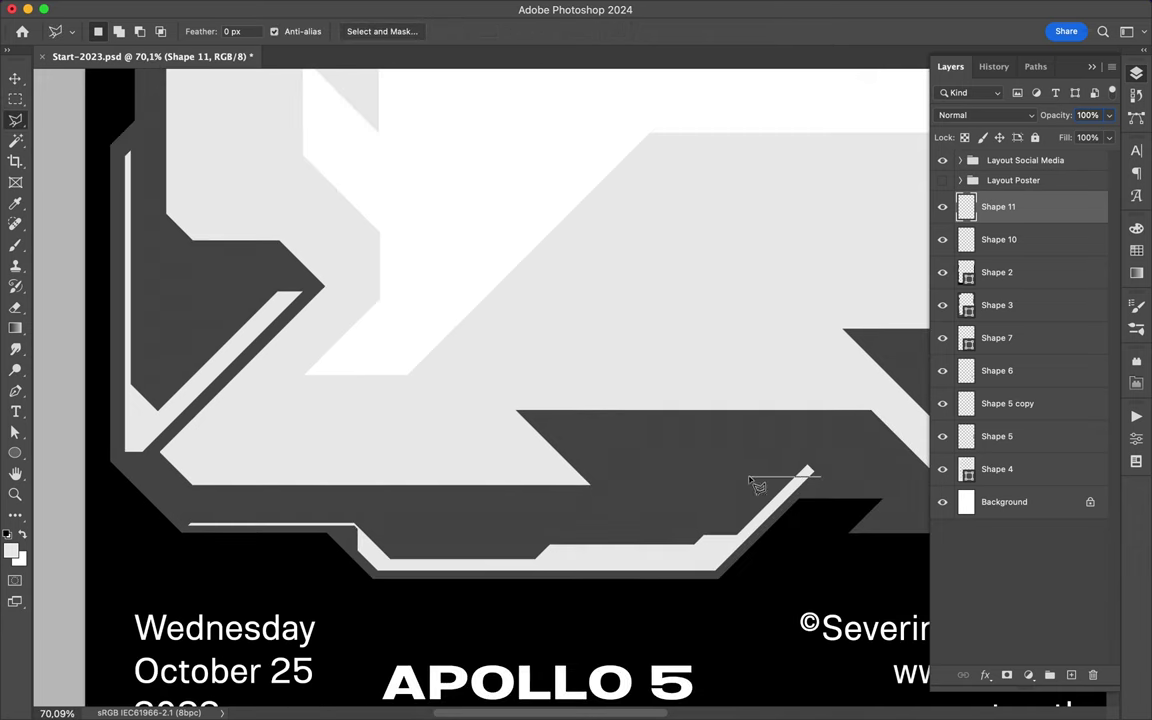
double_click(818, 436)
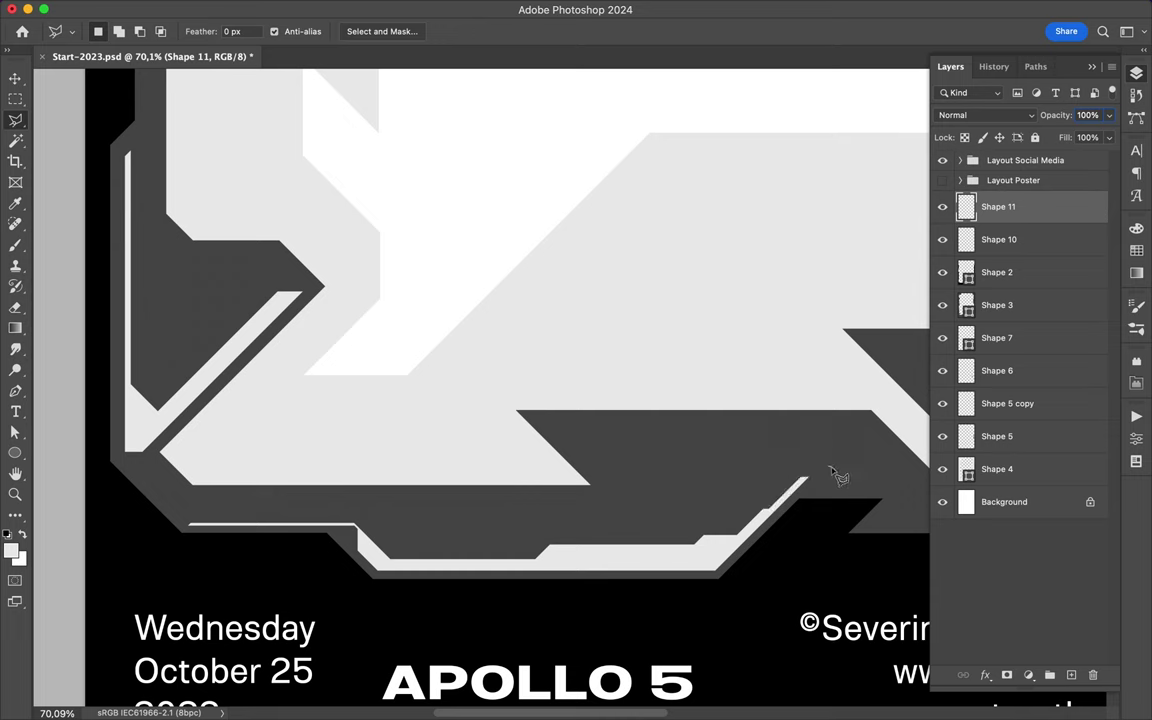
key(Return)
In Illustrator, pen a slanted black parallelogram bar and copy it.
key(v)
click(455, 688)
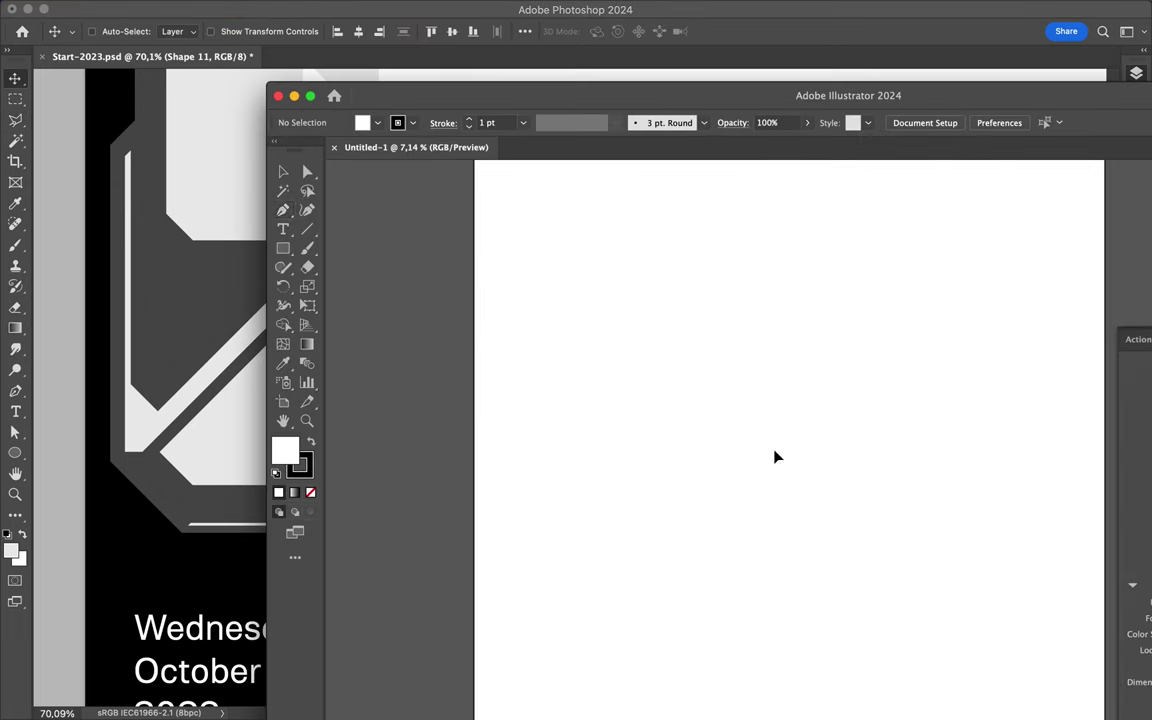
click(691, 339)
click(550, 478)
click(597, 478)
click(740, 338)
click(691, 339)
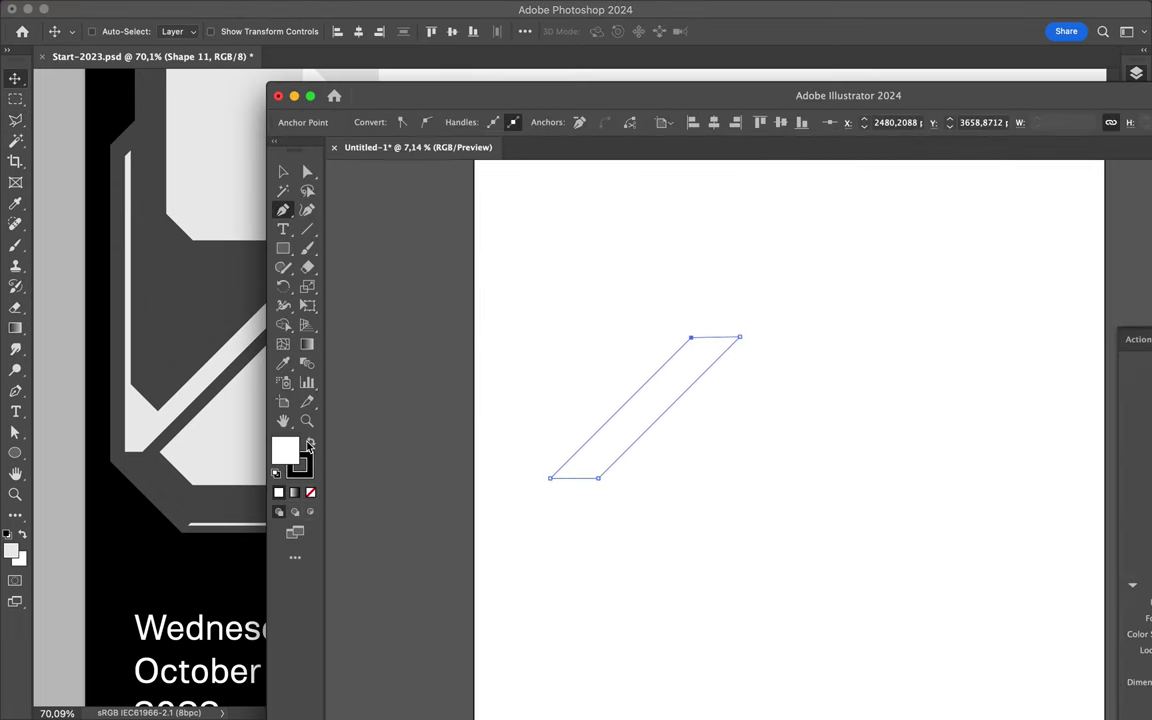
key(Return)
Paste the bar into the poster, scale it near the bottom, and duplicate it into three stripes.
scroll(419, 309, up, 2)
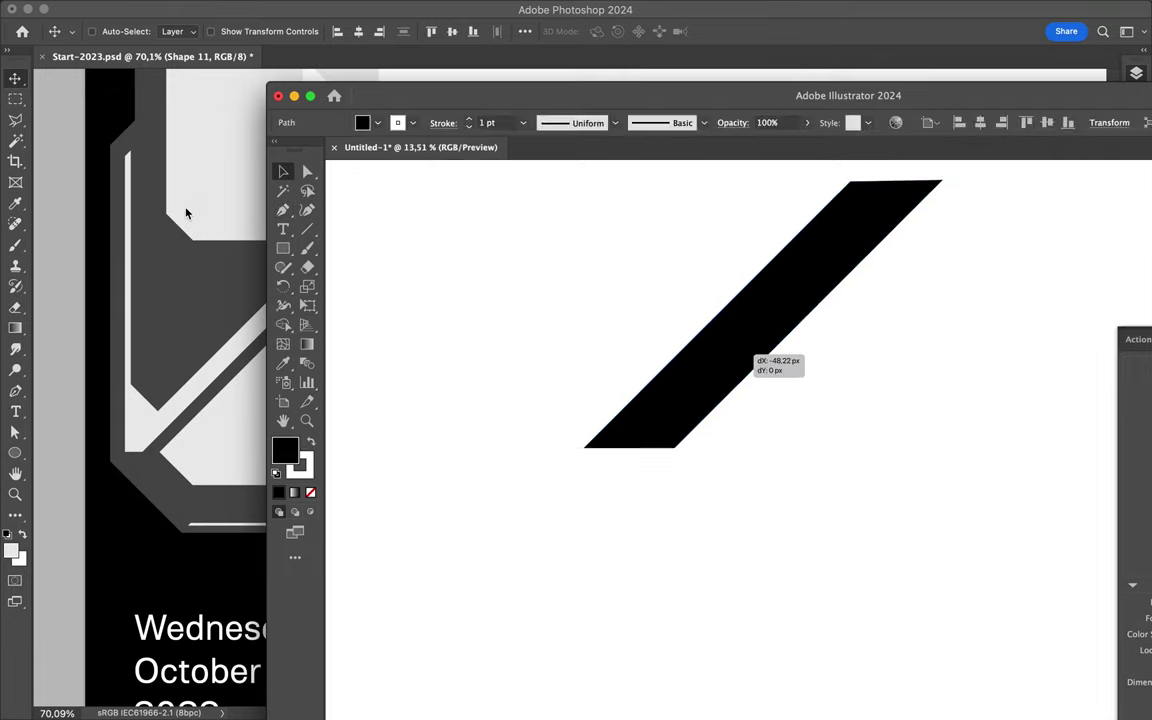
drag(671, 424, 360, 171)
key(super+0)
mouse_move(766, 237)
mouse_down()
mouse_move(404, 518)
mouse_move(611, 582)
mouse_up()
key(Return)
drag(614, 606, 640, 606)
shift+click(1020, 272)
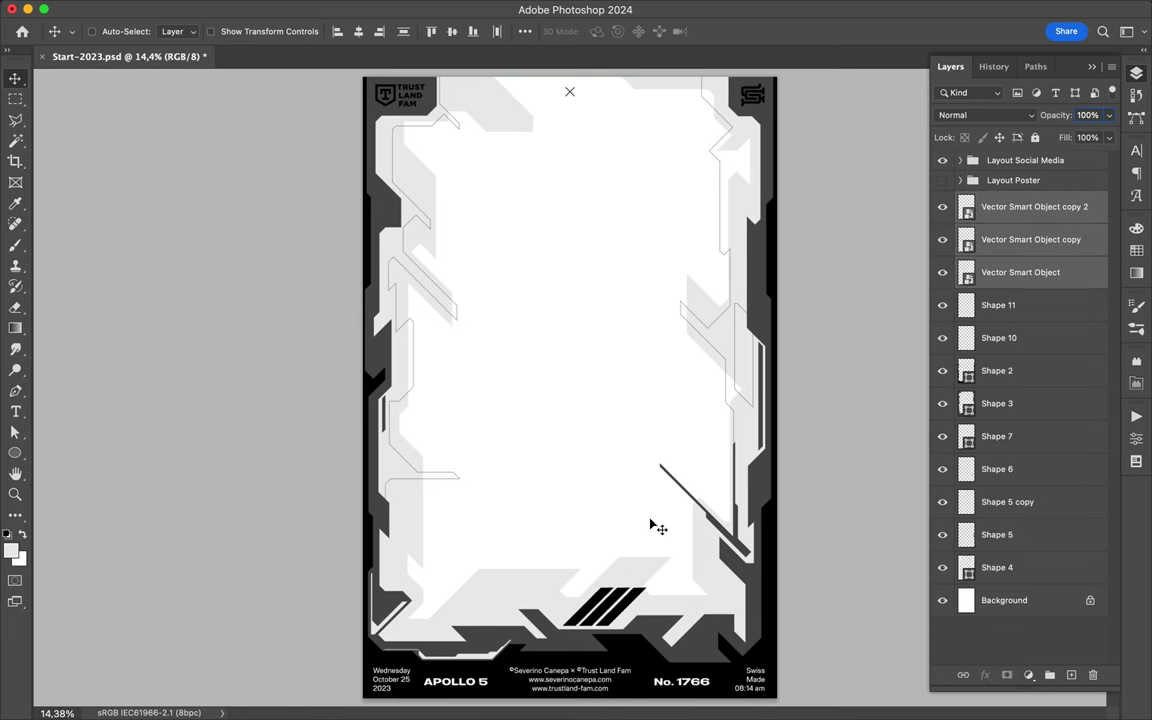
key(Return)
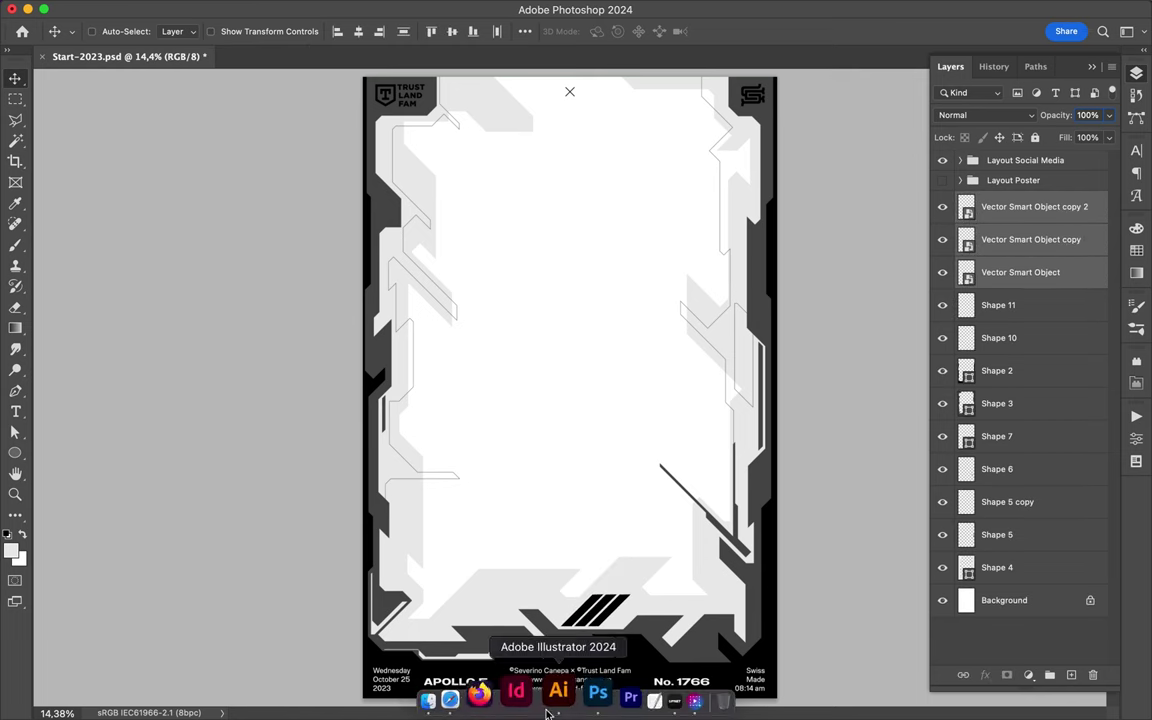
In Illustrator, draw an unfilled stroked square with two diagonals forming an X, and copy it.
click(558, 689)
click(283, 248)
drag(411, 360, 489, 437)
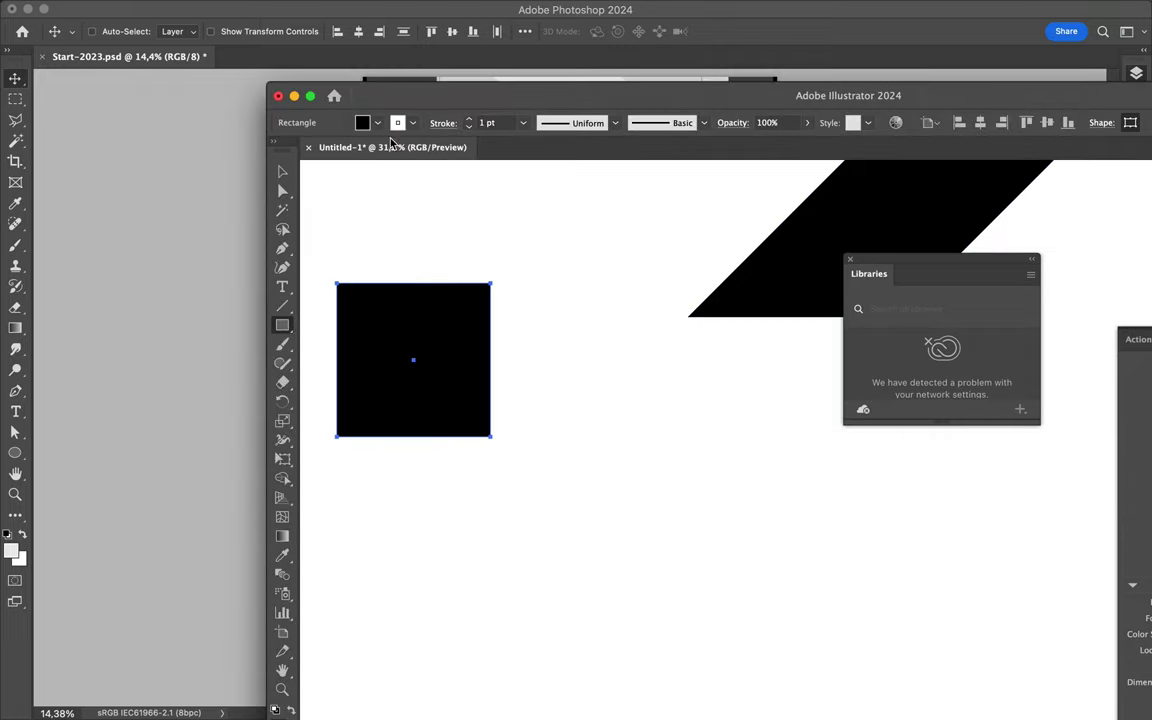
click(366, 85)
click(237, 112)
click(399, 88)
key(a)
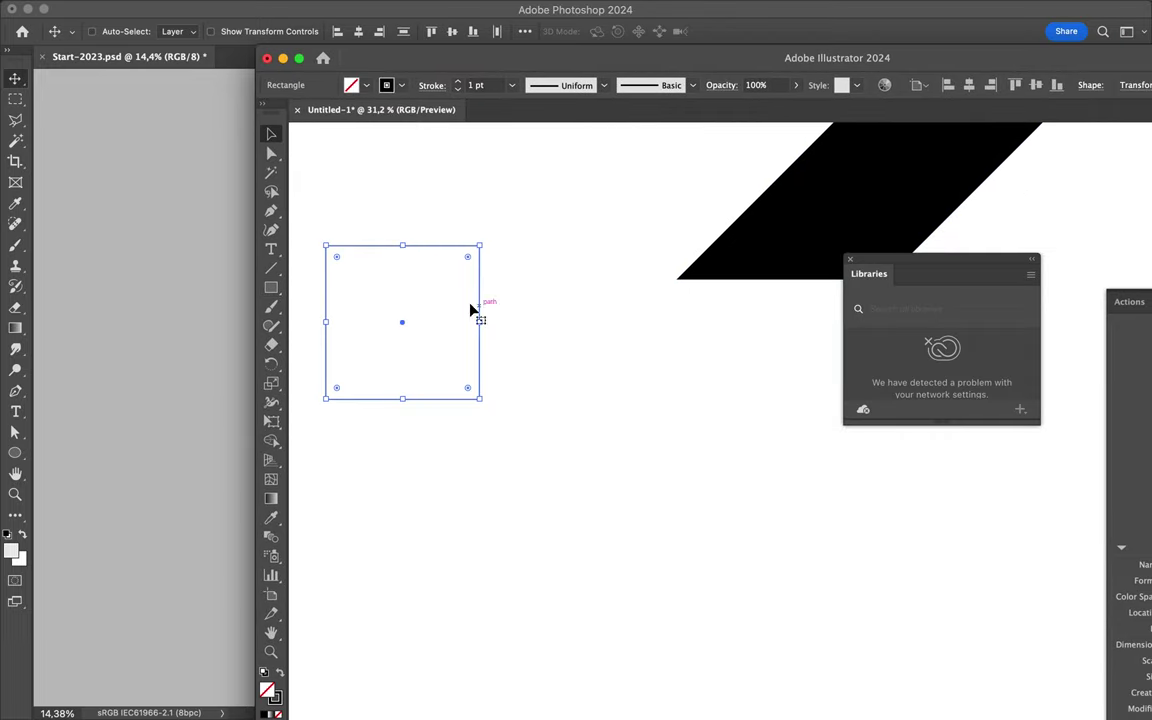
click(326, 246)
click(479, 399)
click(479, 246)
click(326, 399)
key(super+c)
Paste the X into the poster and shrink it to a small marker.
key(super+v)
key(Return)
drag(619, 342, 413, 532)
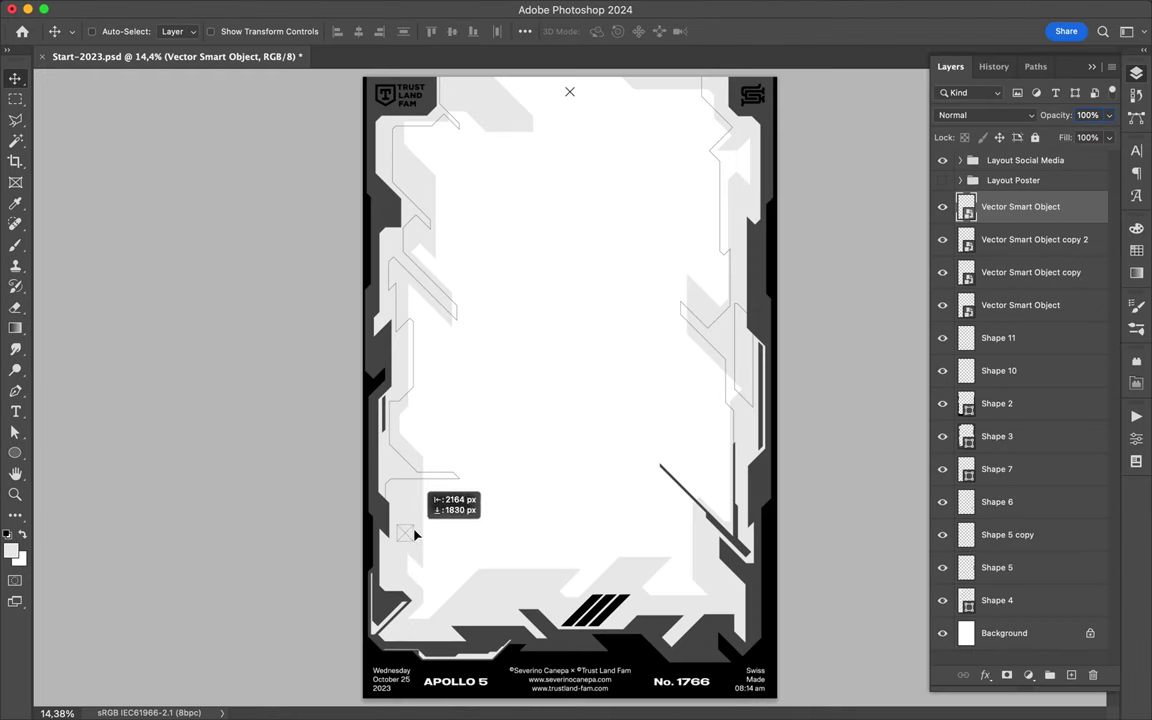
scroll(415, 532, up, 1)
scroll(378, 528, up, 4)
scroll(380, 530, up, 2)
scroll(365, 532, up, 1)
key(super+t)
drag(350, 586, 309, 566)
key(Return)
scroll(275, 572, down, 1)
scroll(330, 555, down, 8)
Alt-drag copies of the small X along the poster's lower-left frame.
mouse_move(398, 555)
mouse_down()
mouse_move(397, 577)
mouse_move(432, 581)
mouse_up()
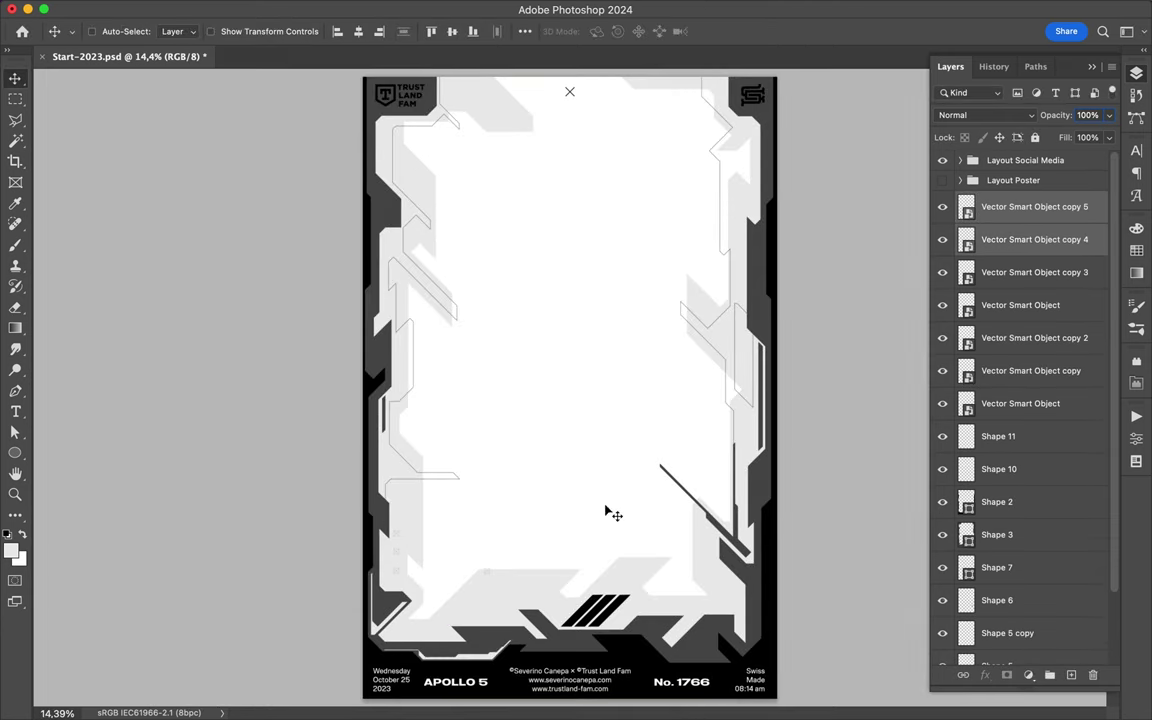
mouse_move(636, 579)
mouse_down()
mouse_move(729, 582)
mouse_move(705, 588)
mouse_move(715, 310)
mouse_up()
click(1013, 234)
click(548, 619)
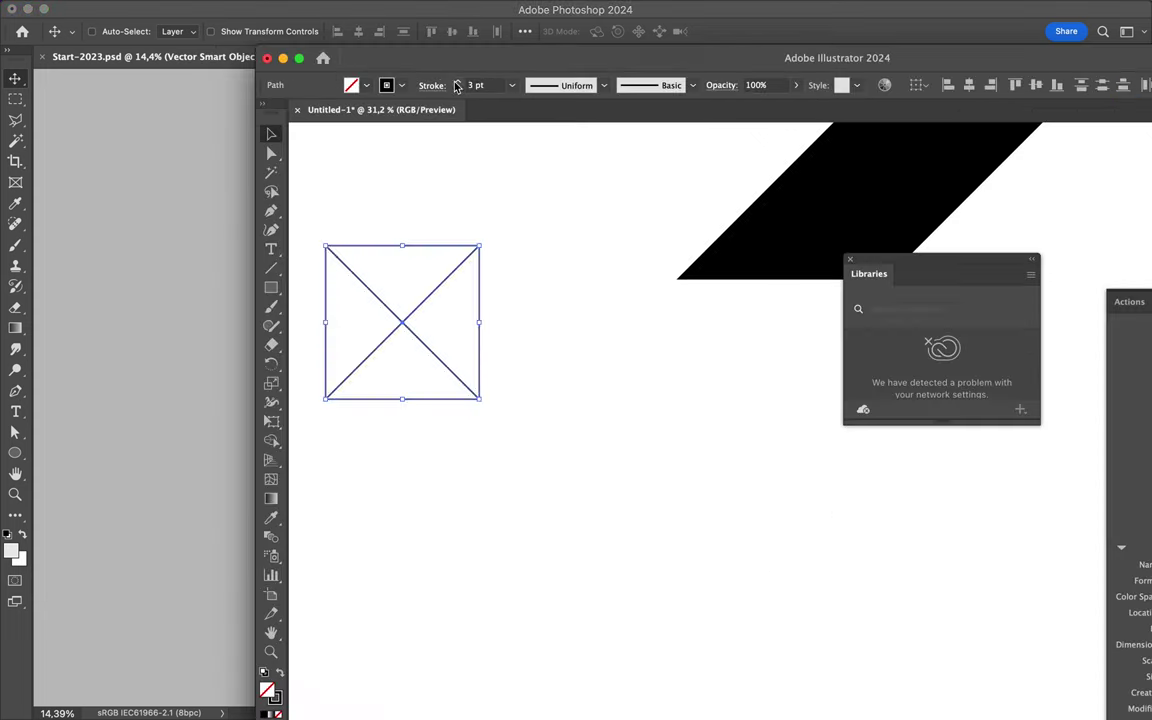
Paste the X as a smart object and Alt-drag copies around the frame.
key(super+c)
key(super+Tab)
key(super+v)
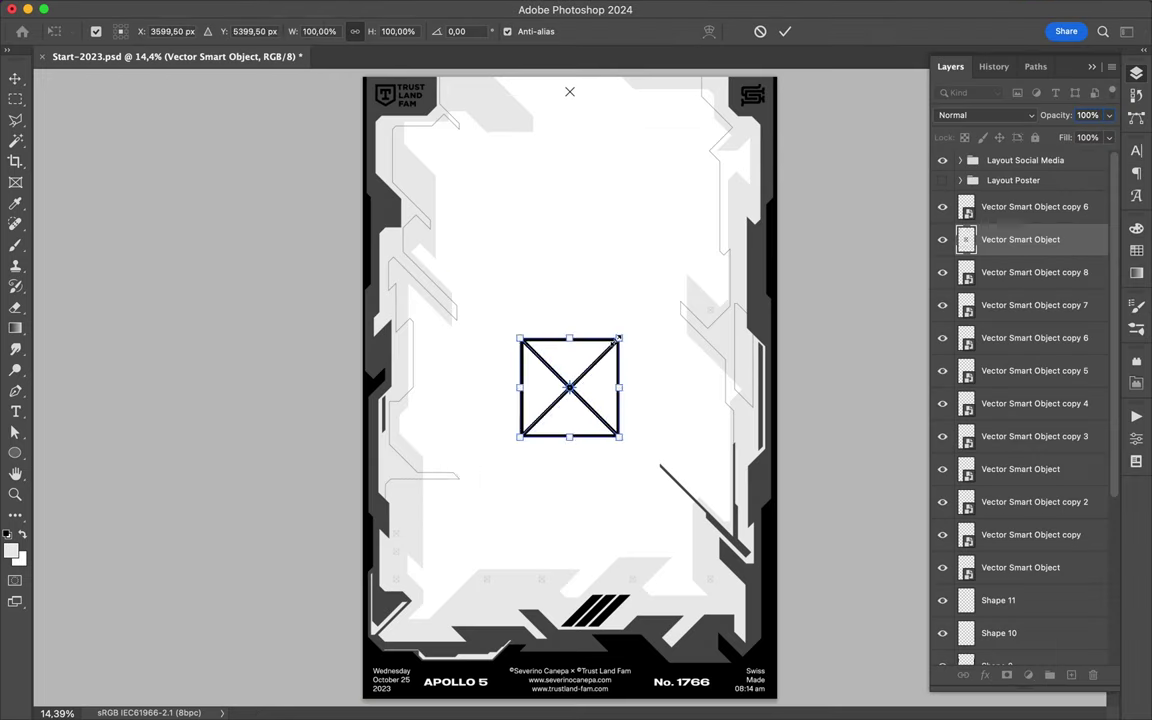
key(Return)
mouse_move(527, 430)
mouse_down()
mouse_move(663, 586)
mouse_move(666, 100)
mouse_up()
drag(670, 181, 668, 205)
mouse_move(666, 205)
mouse_down()
mouse_move(413, 178)
mouse_move(418, 532)
mouse_up()
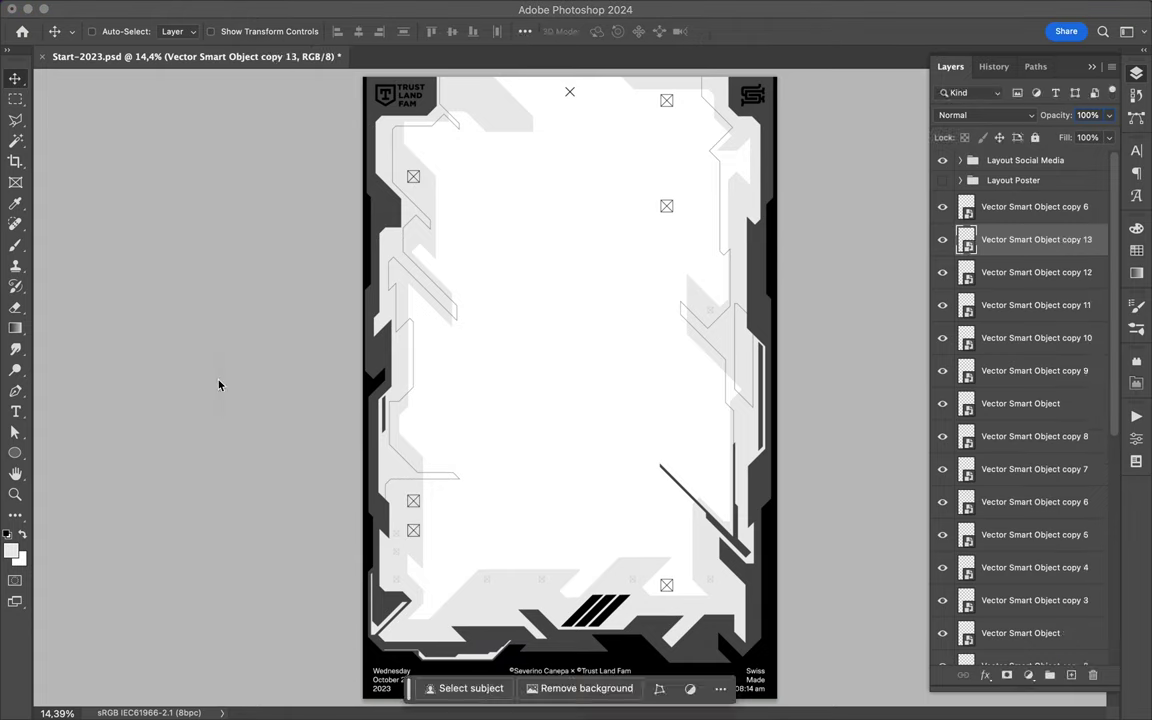
Paste the bolder 13 pt X and copy it along the bottom right of the frame.
key(ctrl+v)
key(Return)
mouse_move(540, 432)
mouse_down()
mouse_move(676, 622)
mouse_move(640, 650)
mouse_up()
scroll(640, 650, up, 3)
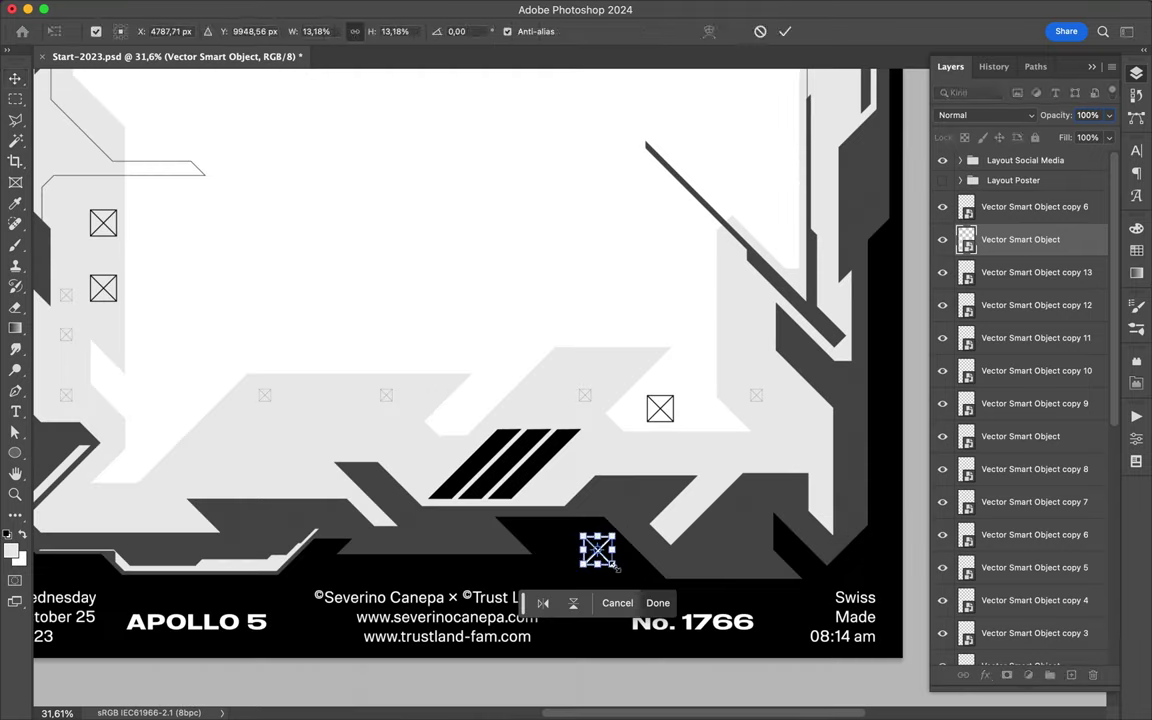
mouse_move(590, 545)
mouse_down()
mouse_move(745, 543)
mouse_move(696, 257)
mouse_move(708, 257)
mouse_move(309, 183)
mouse_up()
scroll(785, 525, down, 5)
scroll(480, 182, up, 2)
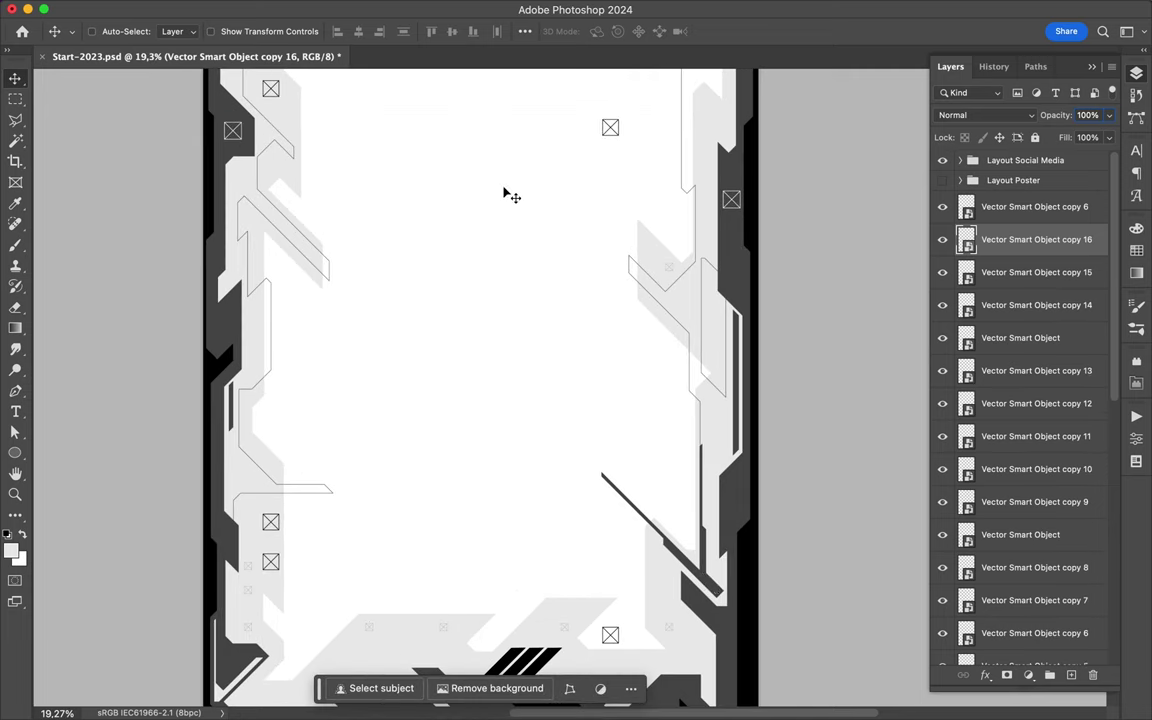
Pen-draw the stepped diagonal Shape 12 line across the poster.
click(705, 583)
click(465, 334)
click(465, 301)
click(330, 166)
scroll(325, 155, up, 3)
click(340, 100)
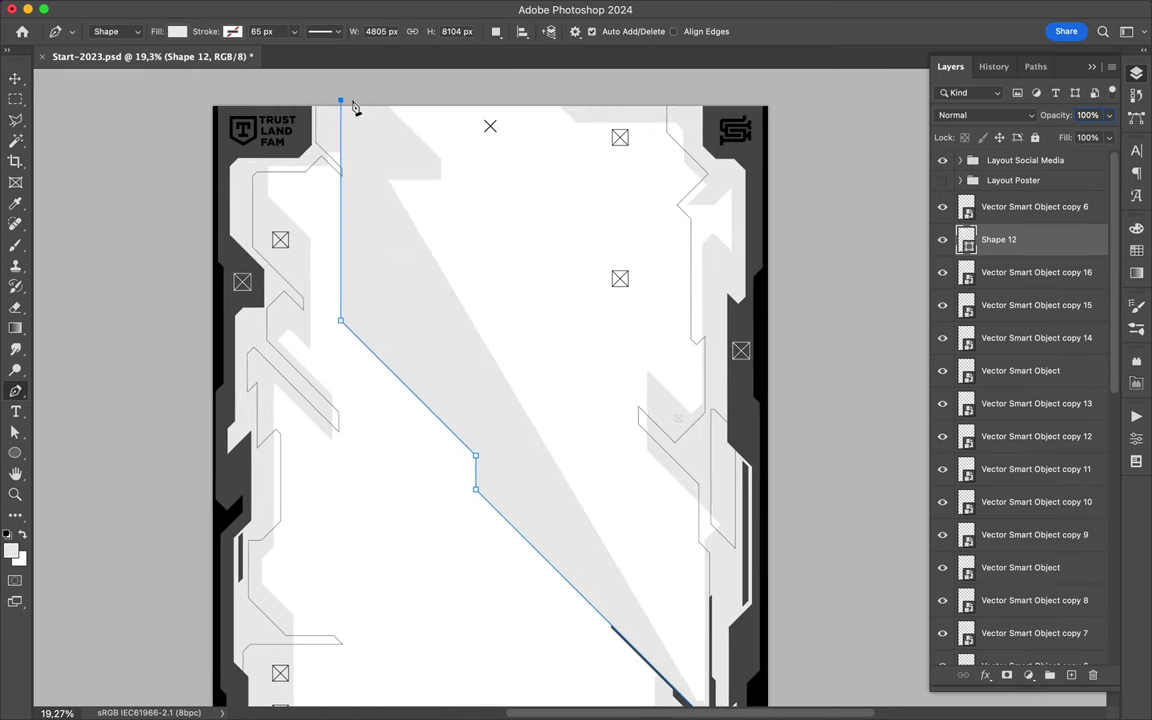
drag(374, 348, 381, 355)
click(366, 126)
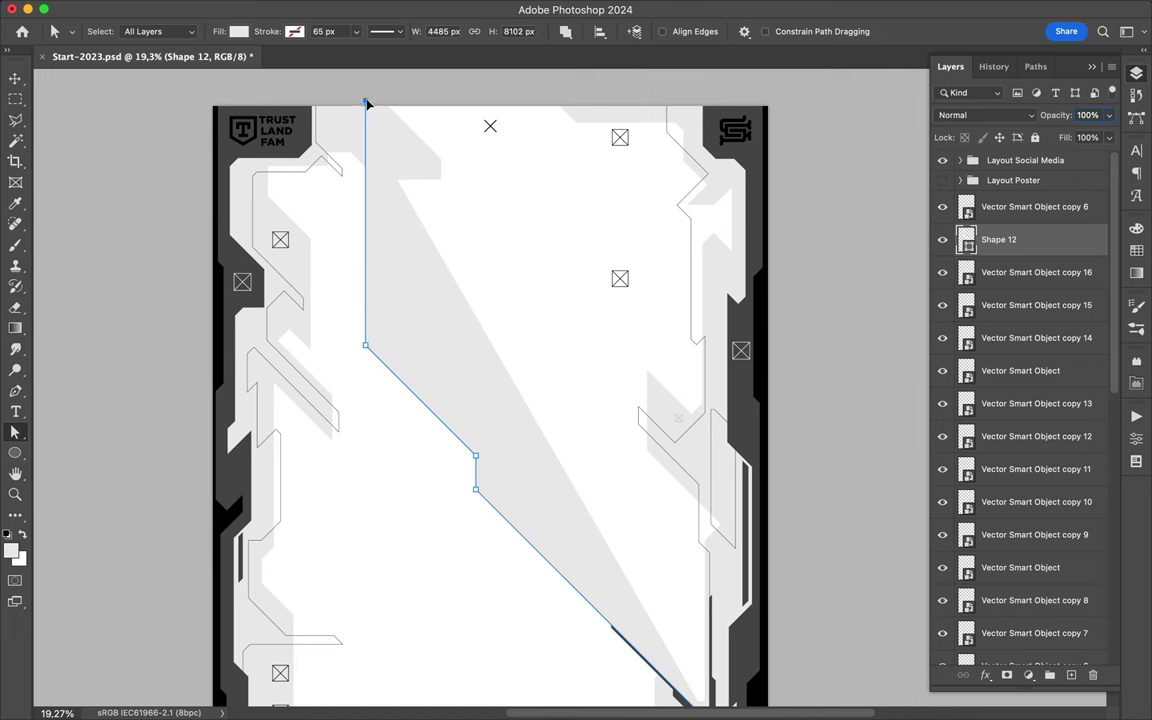
Give Shape 12 no fill and a thin coloured stroke.
click(238, 31)
click(144, 63)
click(294, 31)
click(314, 31)
click(388, 31)
click(388, 31)
scroll(466, 213, down, 1)
scroll(466, 213, up, 5)
scroll(466, 213, left, 2)
Draw a short dark-filled accent segment, Shape 13, sitting on the line.
key(p)
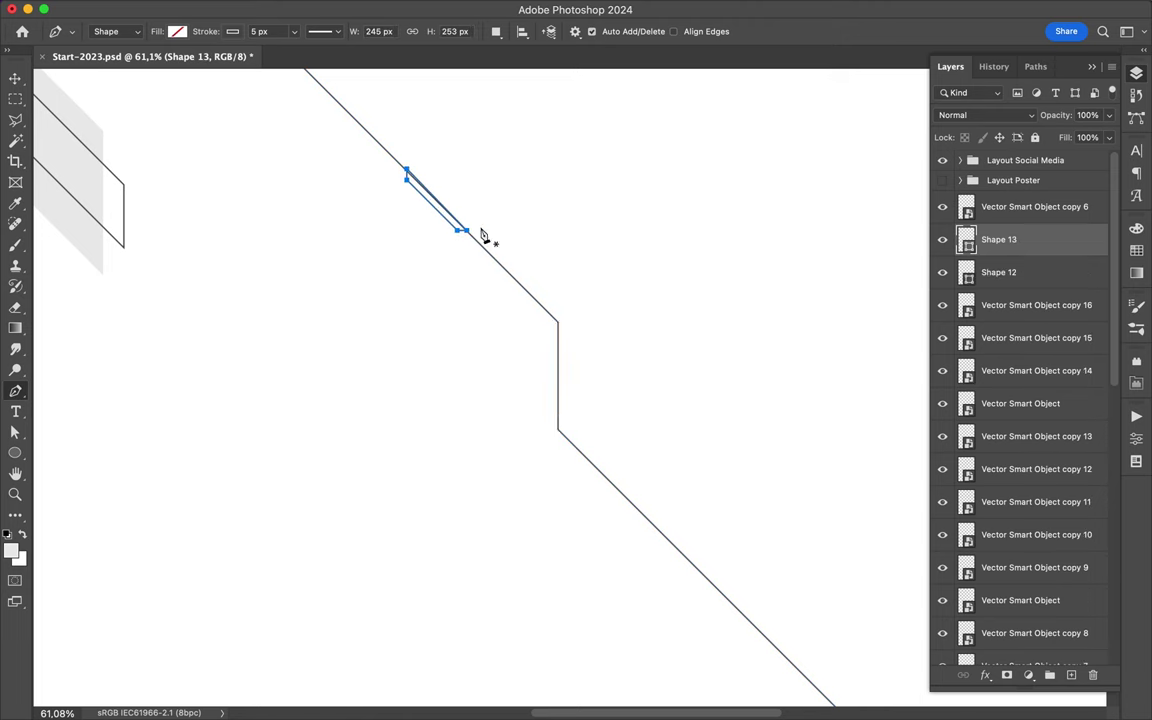
click(232, 31)
key(a)
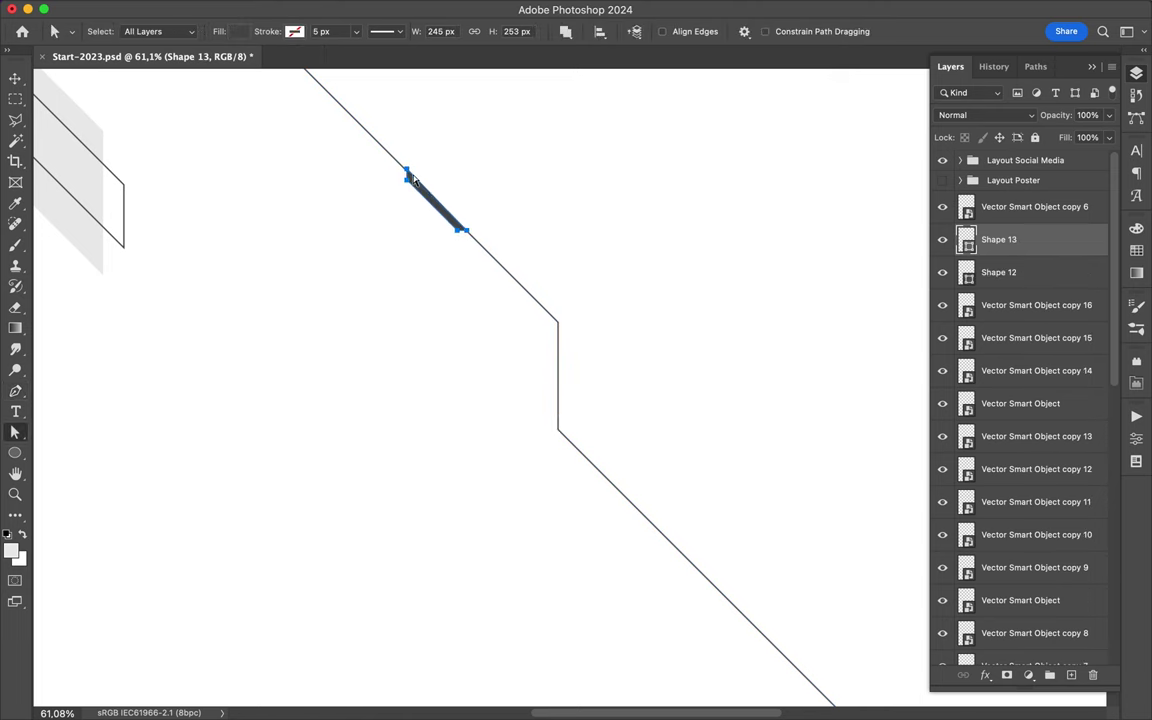
scroll(480, 99, down, 1)
scroll(368, 110, down, 3)
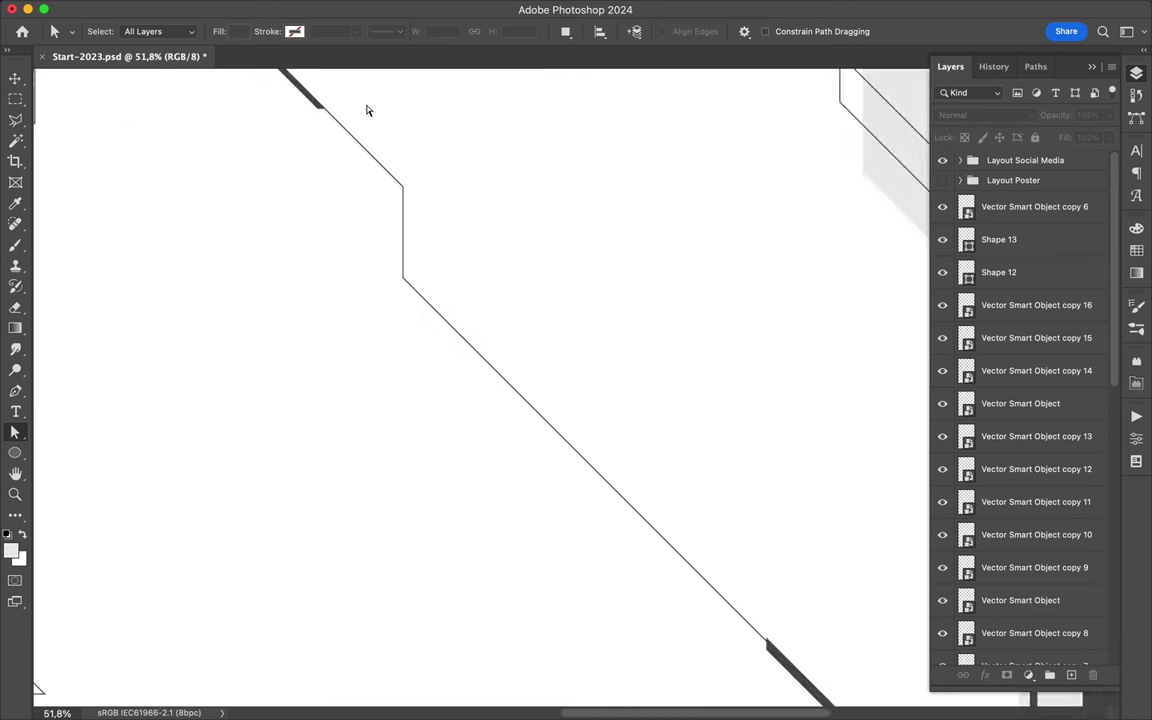
Duplicate the dark accent segment and slide the copy further down the line.
key(v)
click(290, 95)
key(Return)
key(ctrl+alt+t)
mouse_move(315, 106)
mouse_down()
mouse_move(562, 450)
mouse_move(579, 453)
mouse_up()
key(Return)
key(ctrl+0)
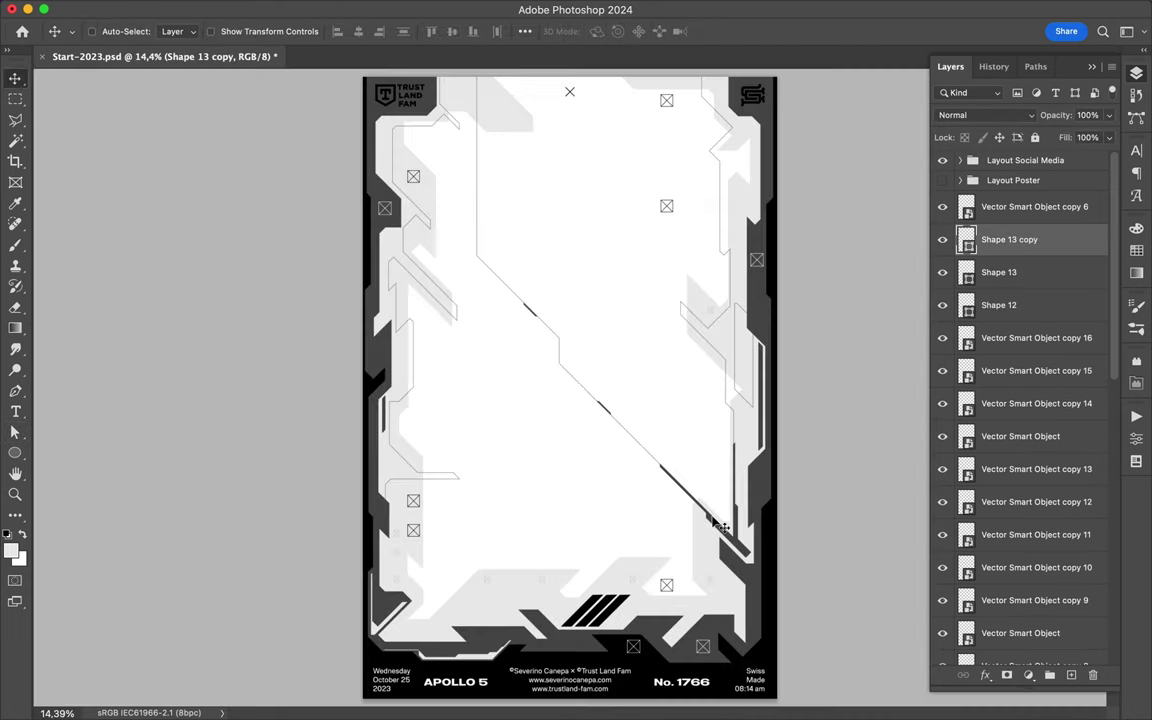
Select the shape by the right frame edge, then the stepped diagonal line.
scroll(716, 524, up, 5)
scroll(712, 524, right, 5)
scroll(712, 524, down, 3)
ctrl+click(750, 571)
drag(750, 572, 752, 570)
scroll(752, 570, up, 3)
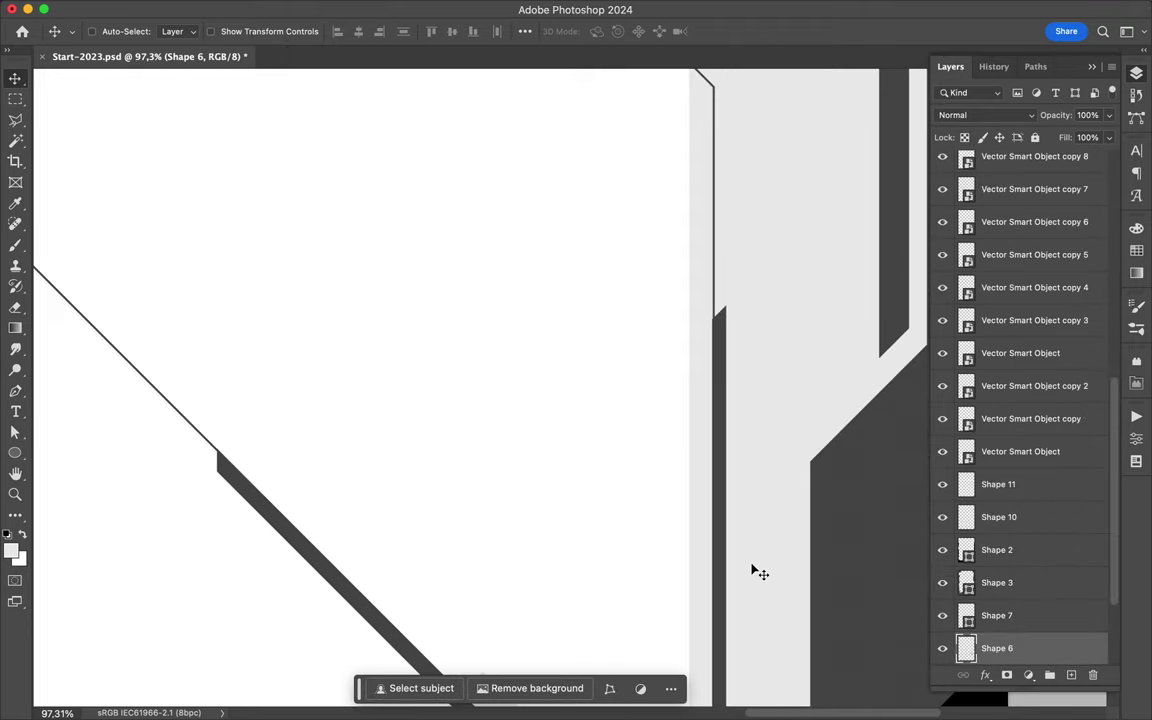
key(ctrl+0)
scroll(738, 527, up, 2)
key(a)
click(733, 528)
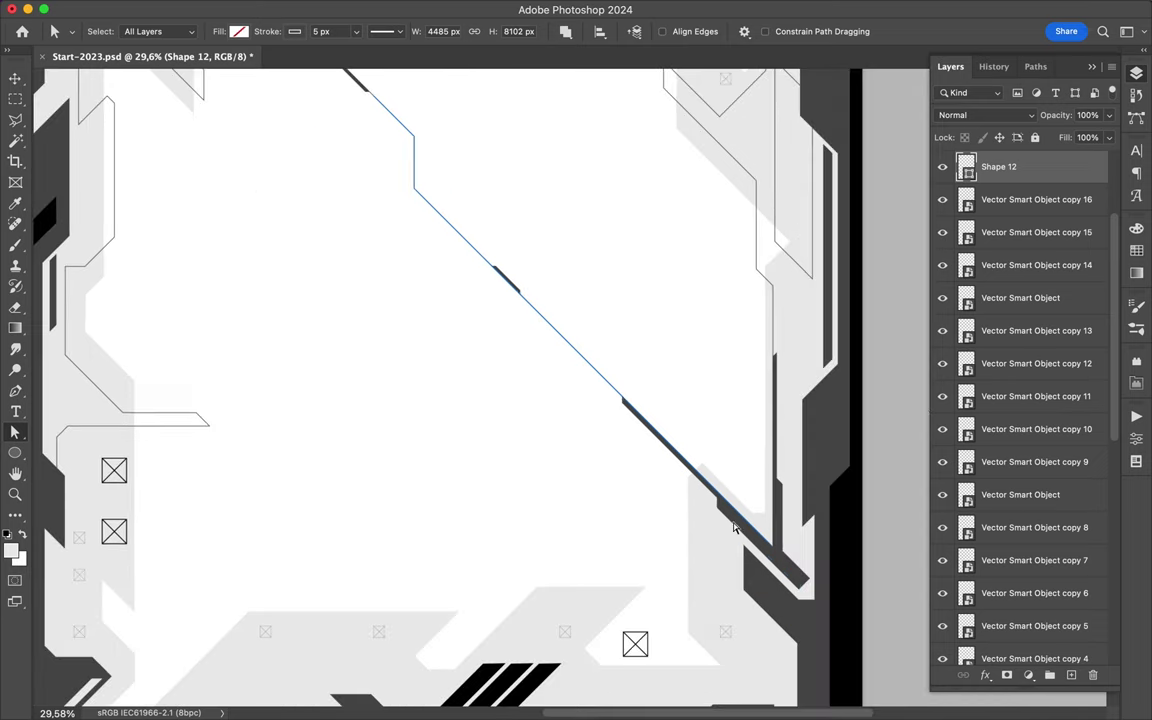
scroll(343, 517, down, 3)
Draw the lower stepped line, Shape 14, across the bottom of the poster.
click(241, 488)
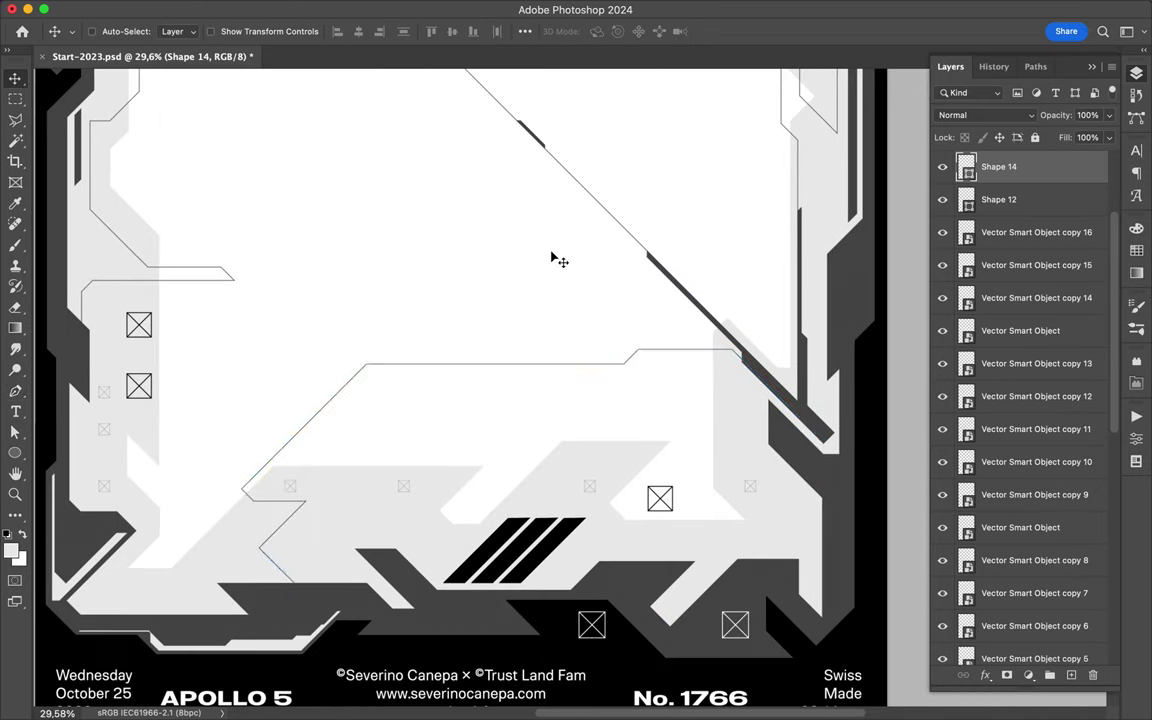
scroll(790, 312, up, 5)
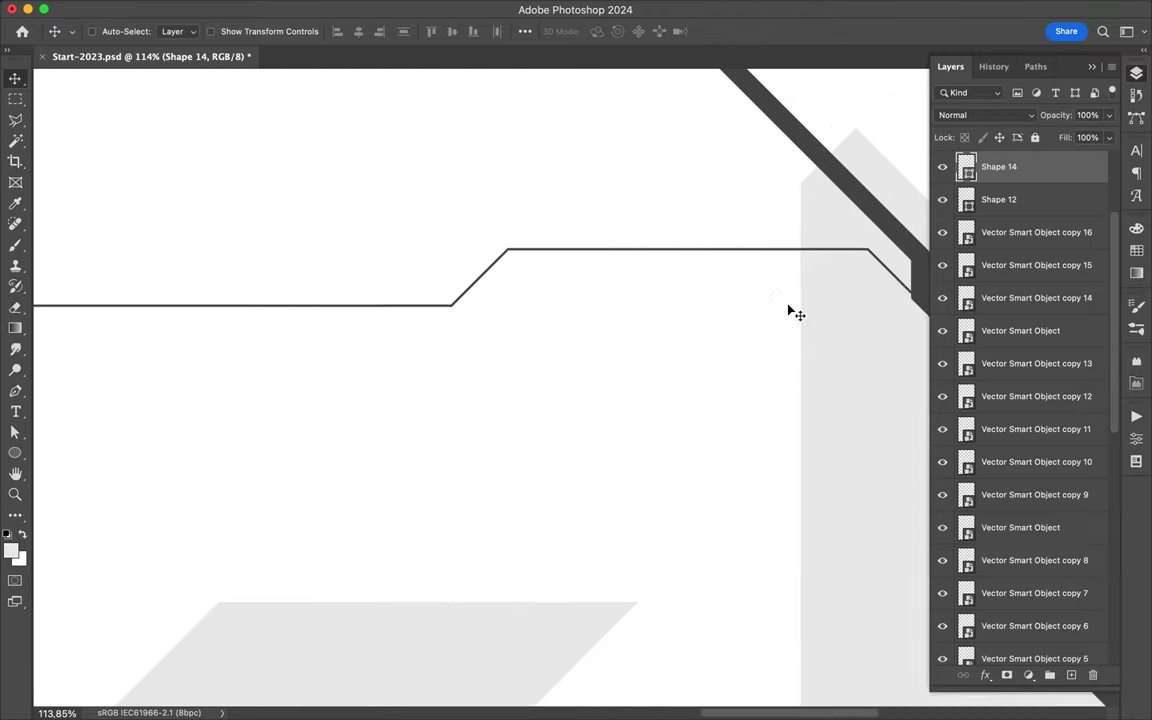
scroll(792, 314, right, 3)
key(ctrl+0)
scroll(615, 421, up, 2)
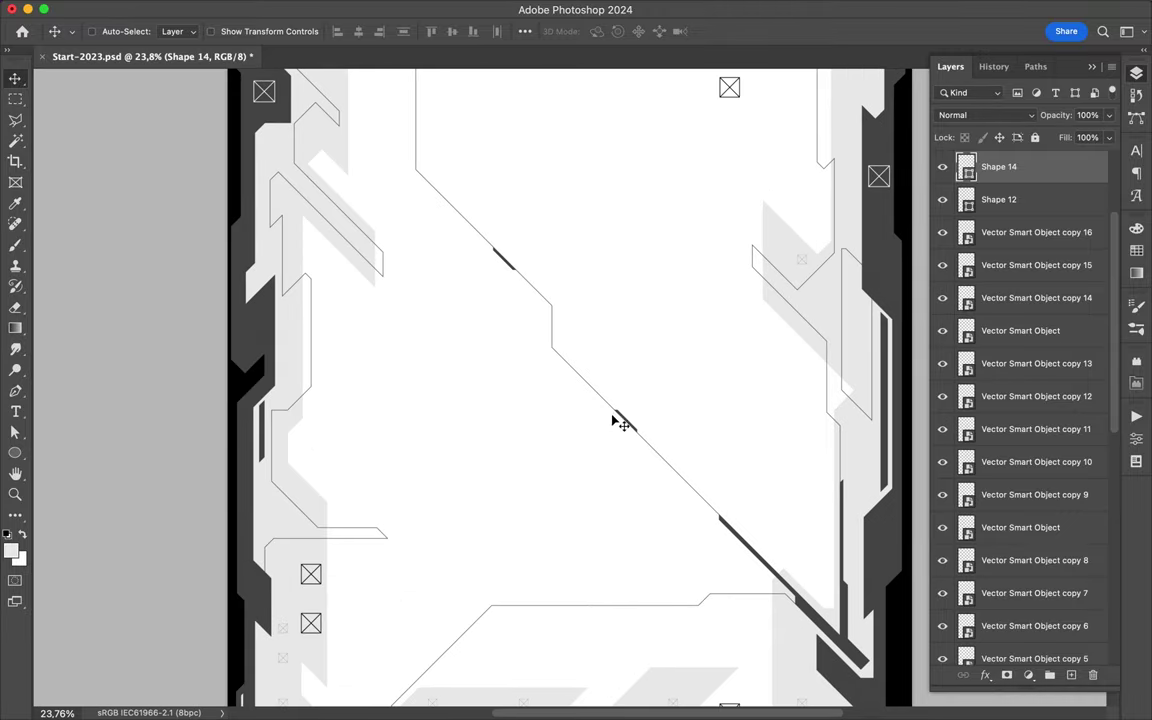
Place a copy of the dark accent segment on the lower stepped line.
key(ctrl+t)
key(Return)
drag(537, 571, 540, 607)
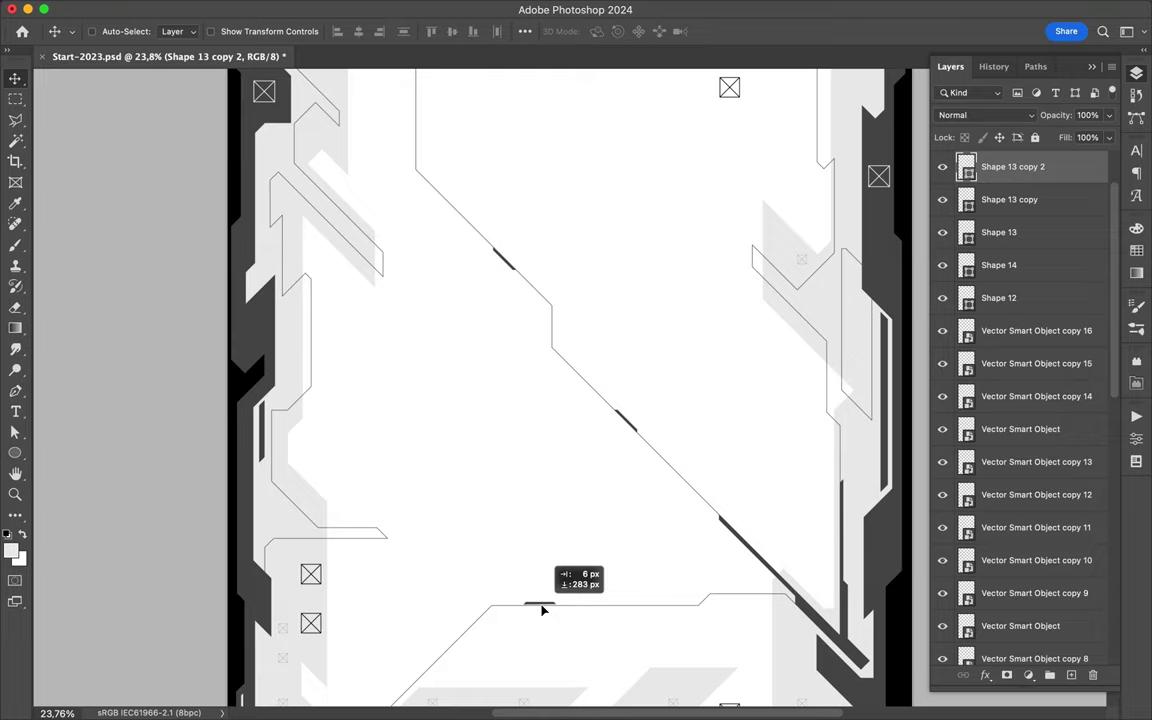
scroll(548, 615, up, 5)
scroll(543, 622, down, 5)
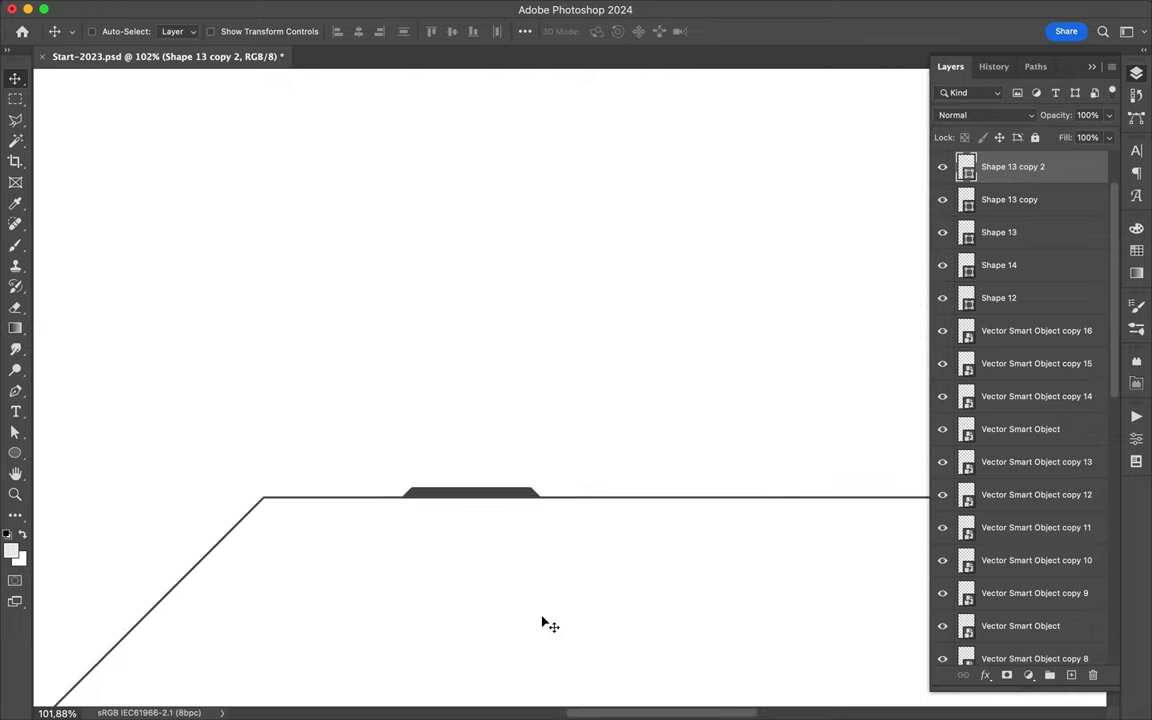
scroll(545, 622, down, 5)
Copy another dark segment, rotate it 45°, and place it on the diagonal line.
key(ctrl+j)
key(ctrl+t)
drag(868, 226, 411, 411)
key(Return)
mouse_move(437, 334)
mouse_down()
mouse_move(452, 365)
mouse_move(514, 358)
mouse_up()
key(Return)
key(ctrl+0)
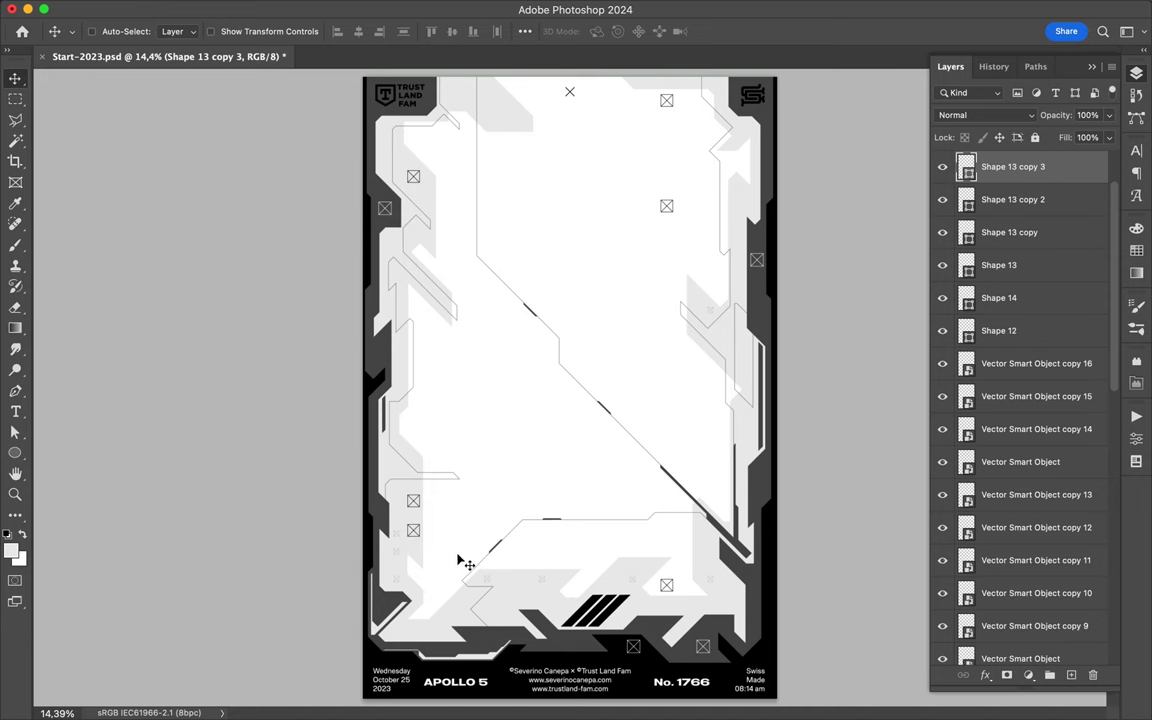
scroll(612, 250, up, 3)
key(t)
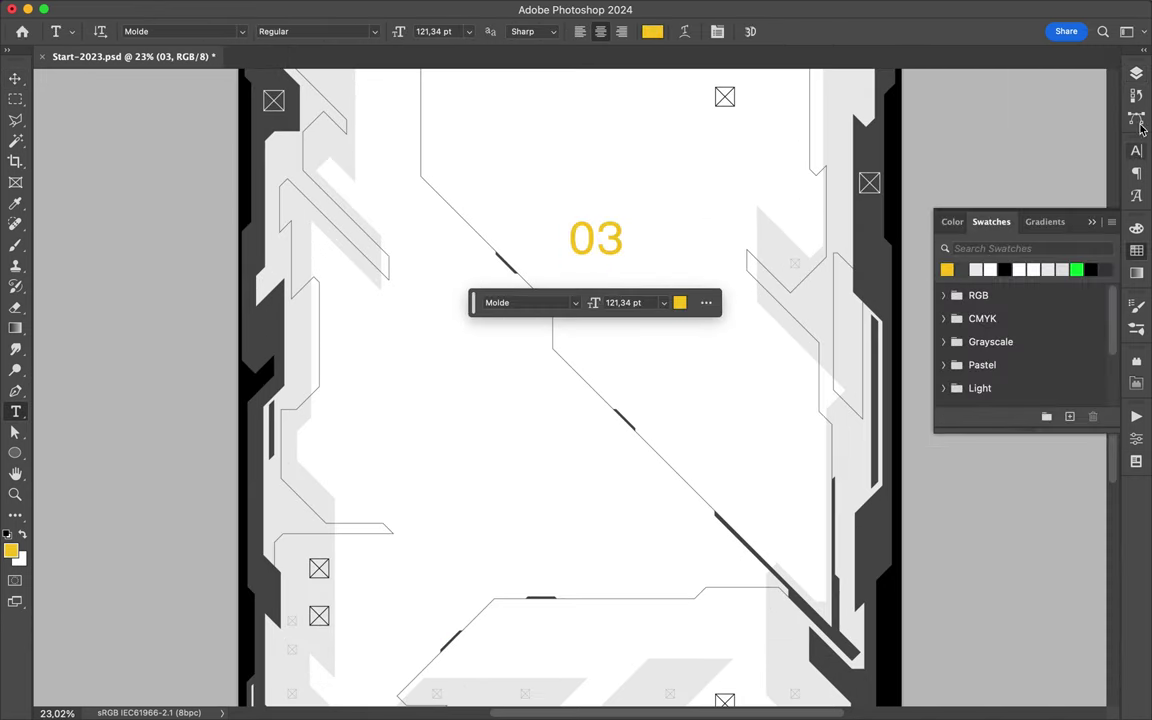
Browse the font family list, expanding the Basier Square Mono styles.
click(1039, 174)
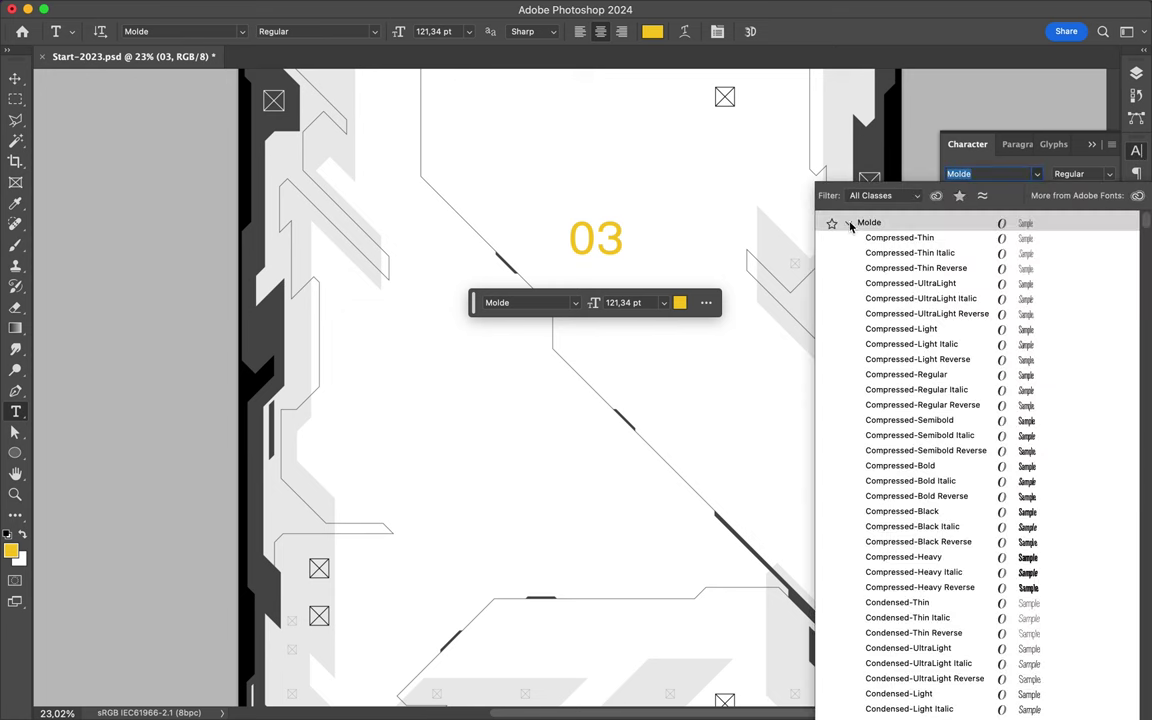
scroll(900, 450, down, 15)
scroll(913, 522, down, 10)
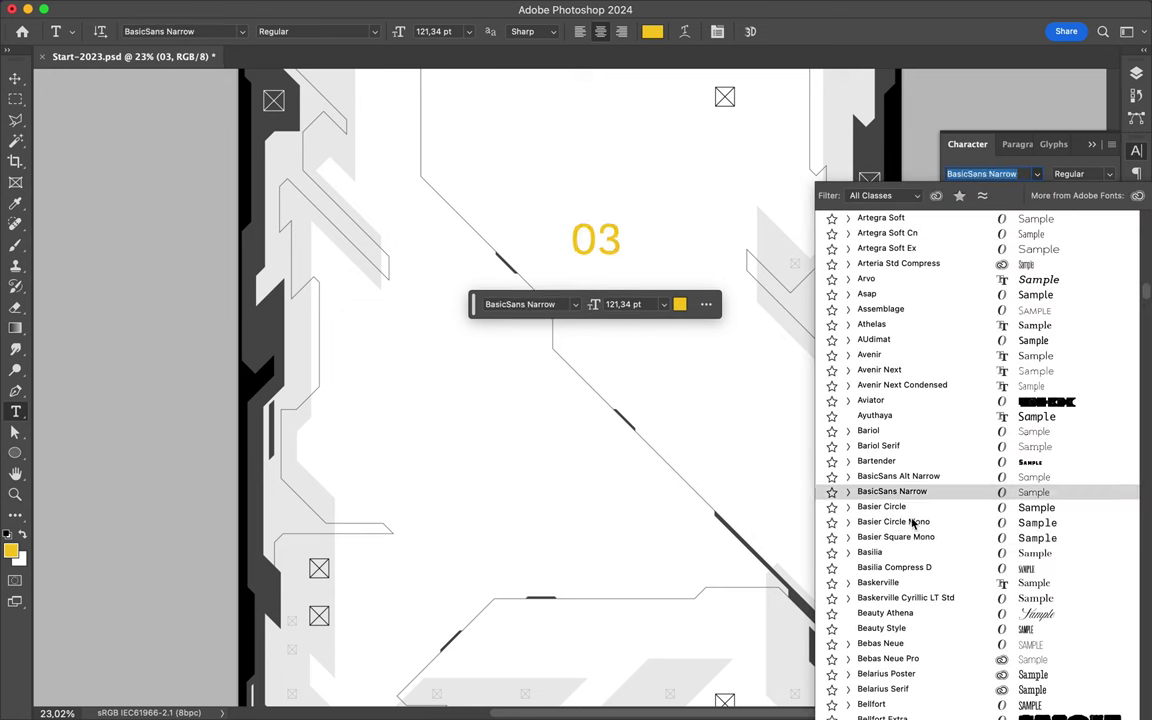
click(848, 537)
scroll(855, 600, down, 3)
scroll(860, 660, down, 1)
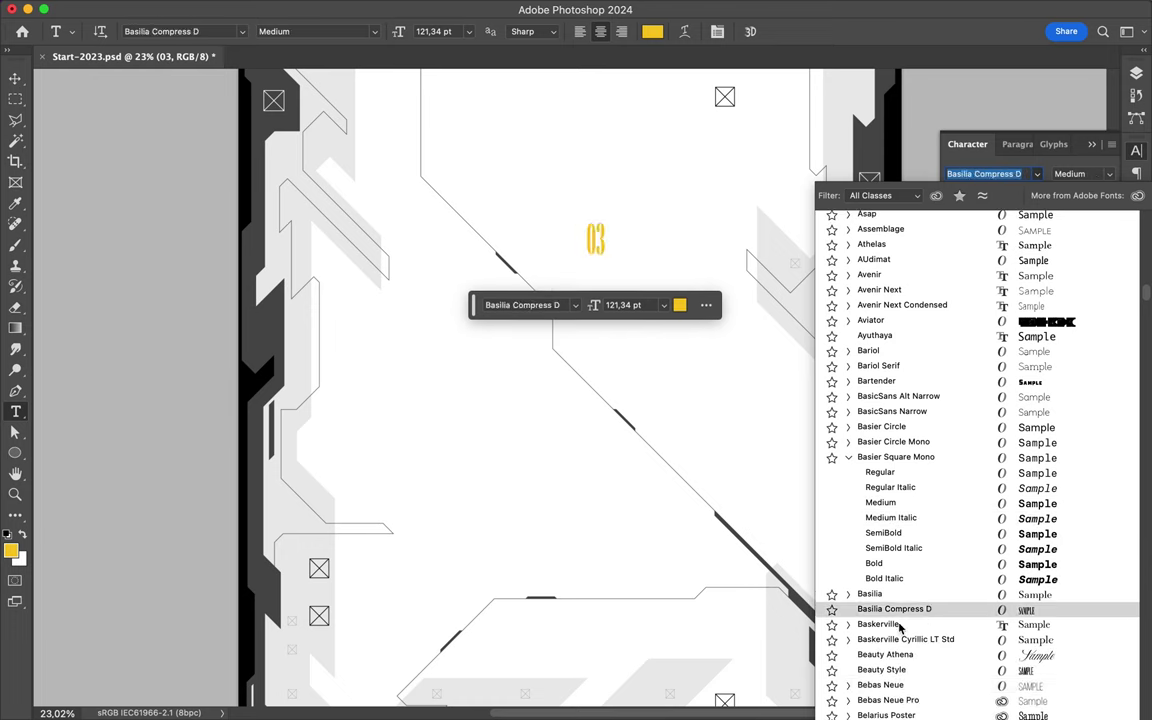
scroll(931, 622, down, 5)
scroll(950, 600, down, 10)
scroll(972, 586, down, 12)
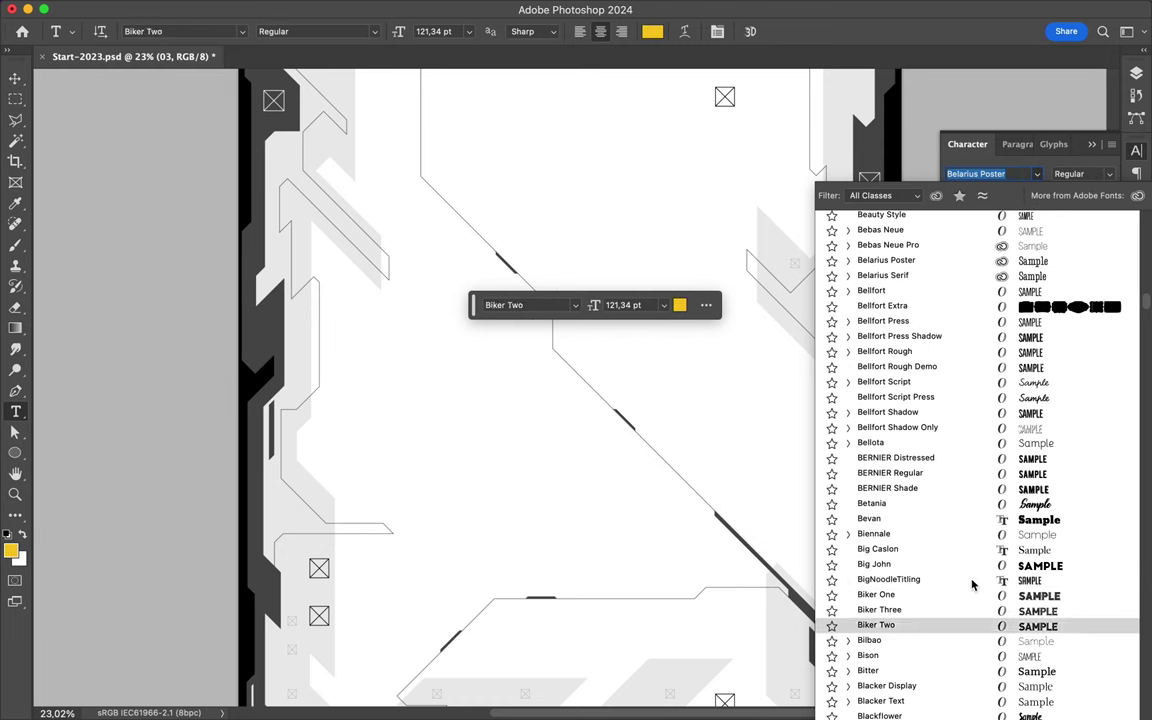
scroll(960, 570, down, 6)
scroll(985, 576, down, 7)
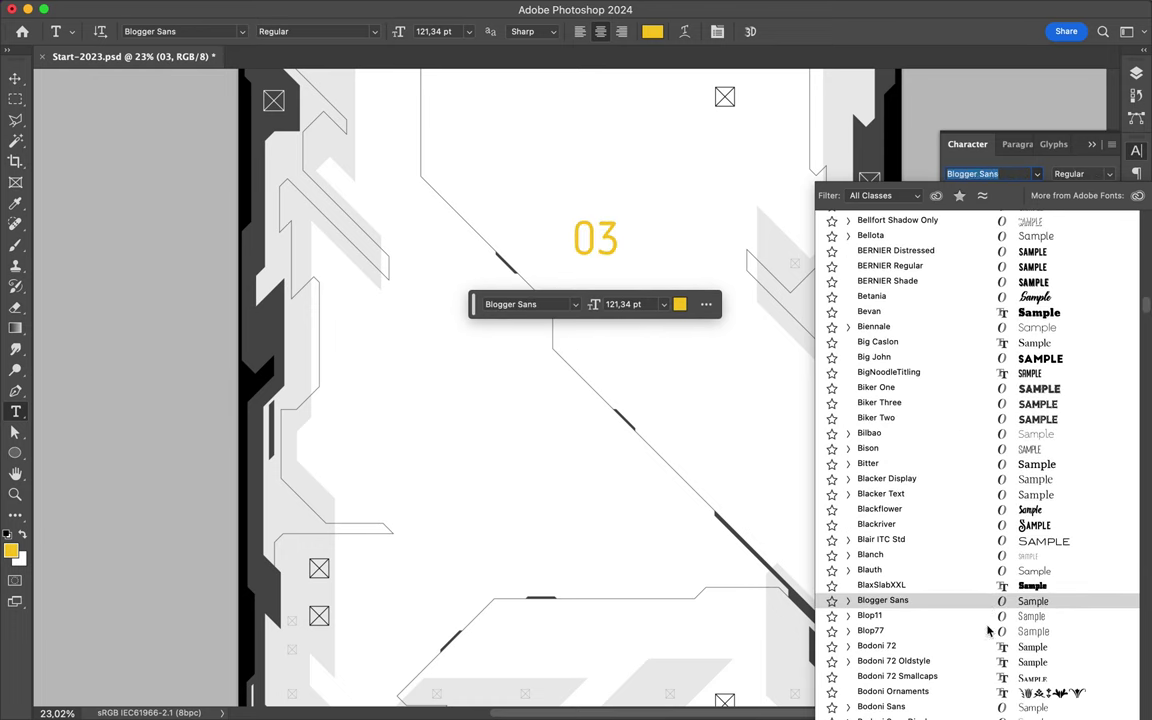
scroll(990, 645, down, 17)
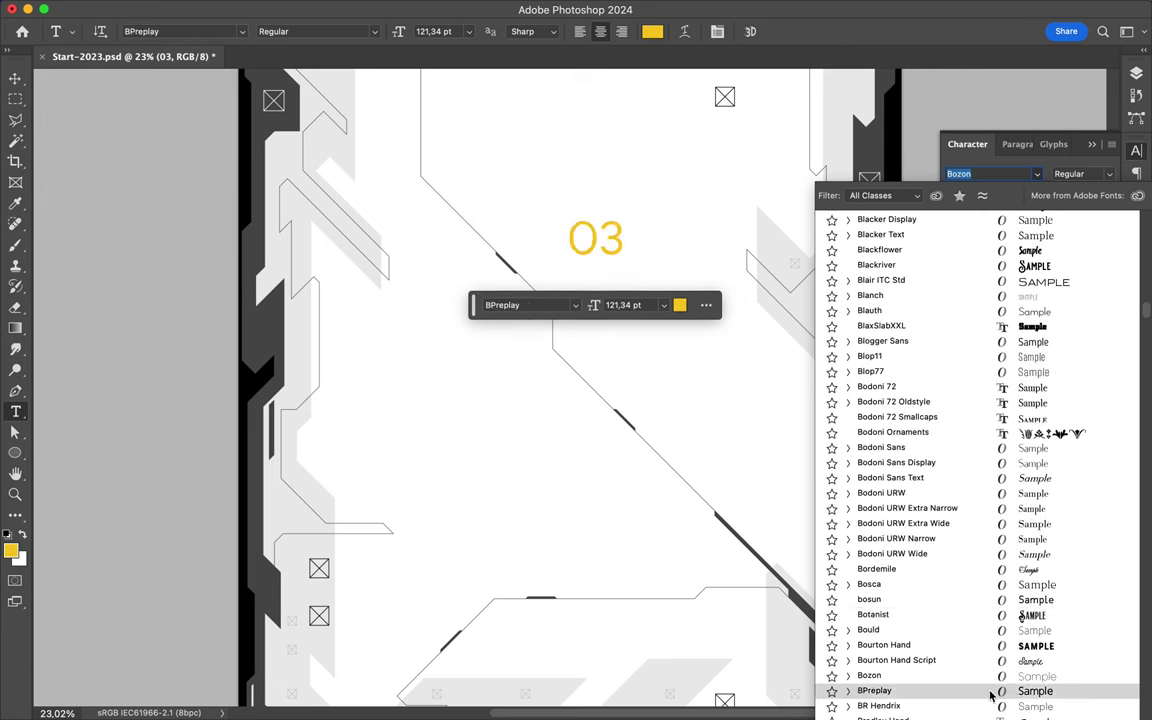
scroll(993, 695, down, 6)
Duplicate the 03 text down-left and retype the copy as FUTUR.
click(929, 628)
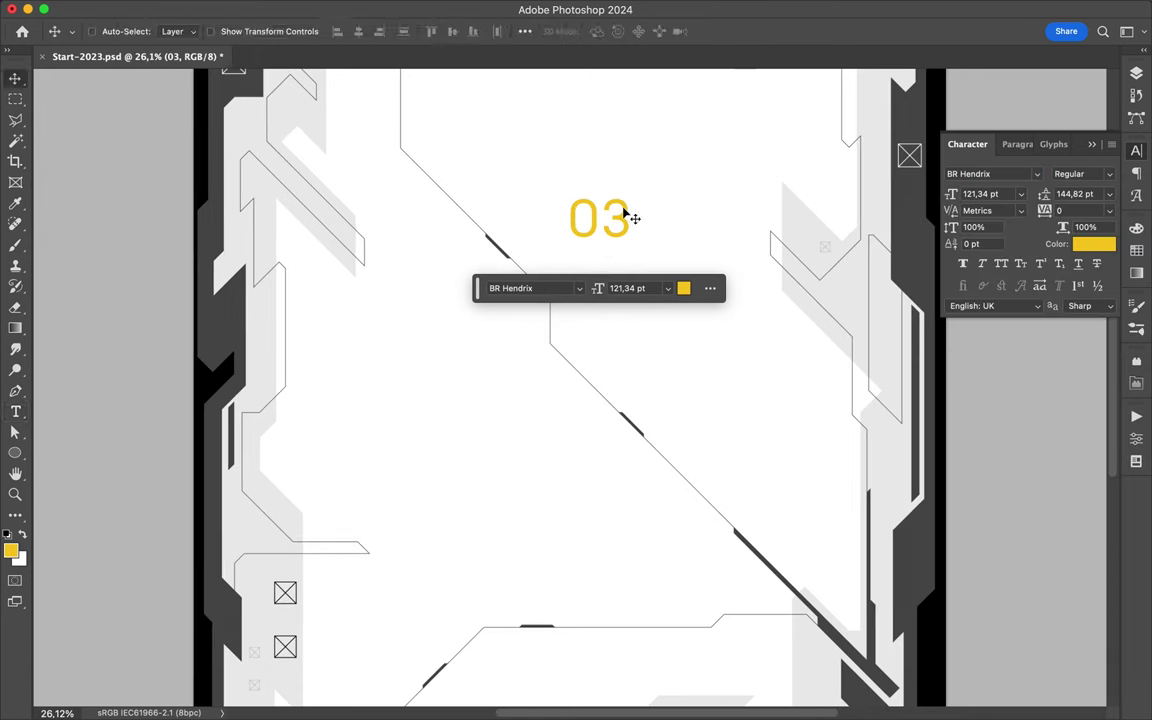
drag(602, 216, 491, 553)
text(FUTURv)
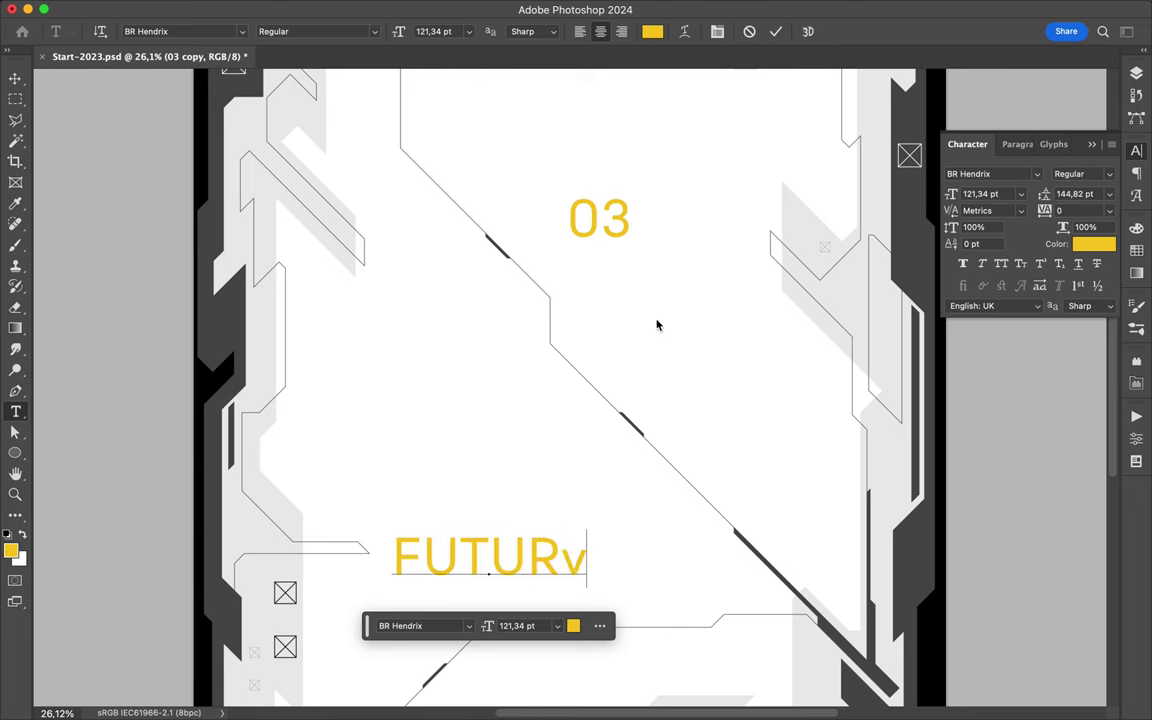
key(BackSpace)
key(Escape)
key(v)
Apply the Versus font to both the FUTUR and 03 texts.
click(985, 173)
scroll(999, 367, down, 15)
scroll(999, 367, down, 15)
scroll(990, 375, up, 10)
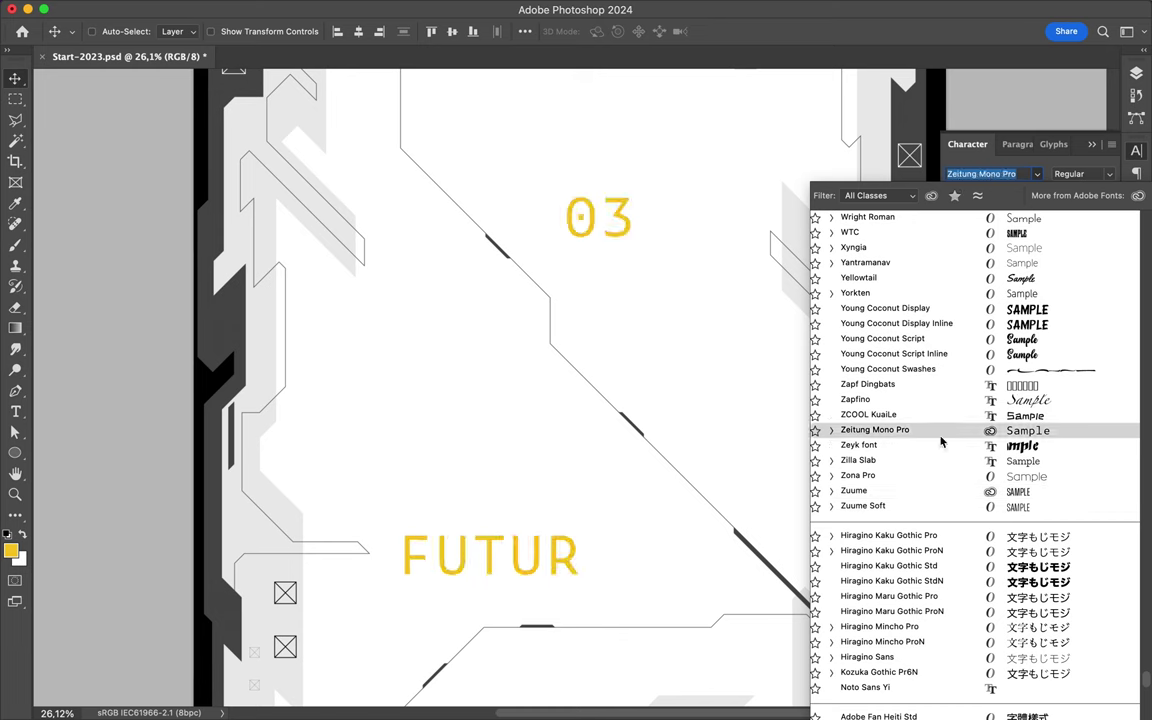
scroll(957, 250, up, 3)
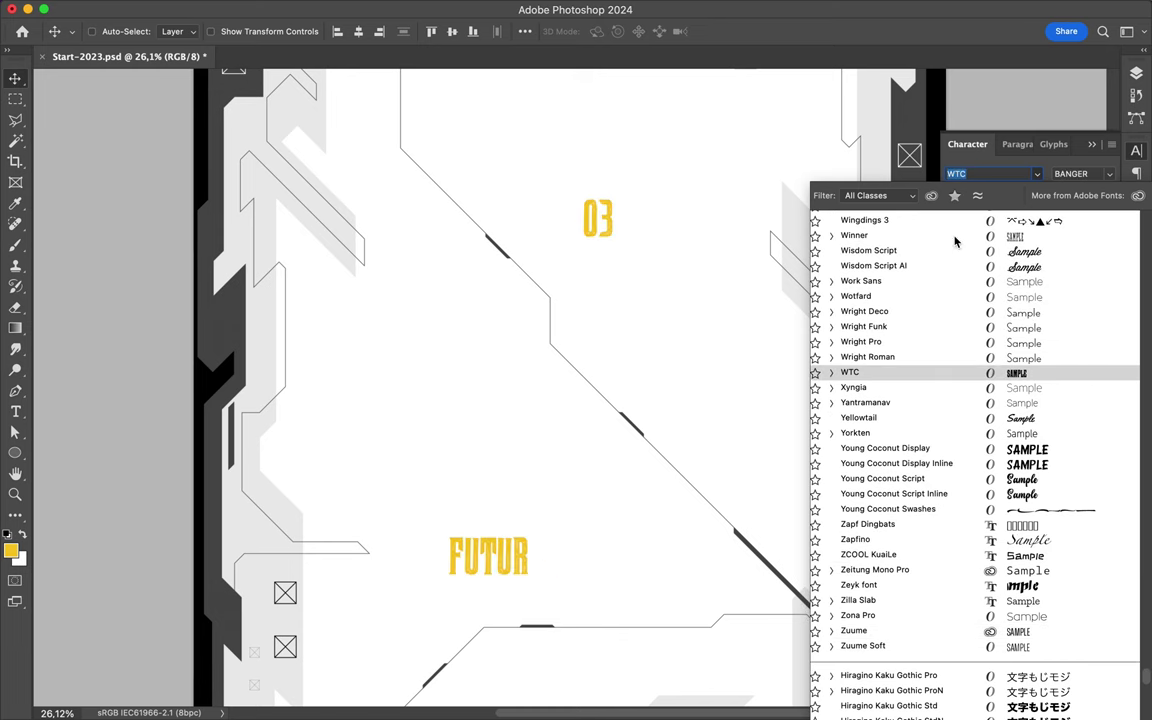
scroll(957, 246, up, 2)
scroll(956, 248, up, 2)
scroll(954, 252, up, 2)
scroll(951, 256, up, 1)
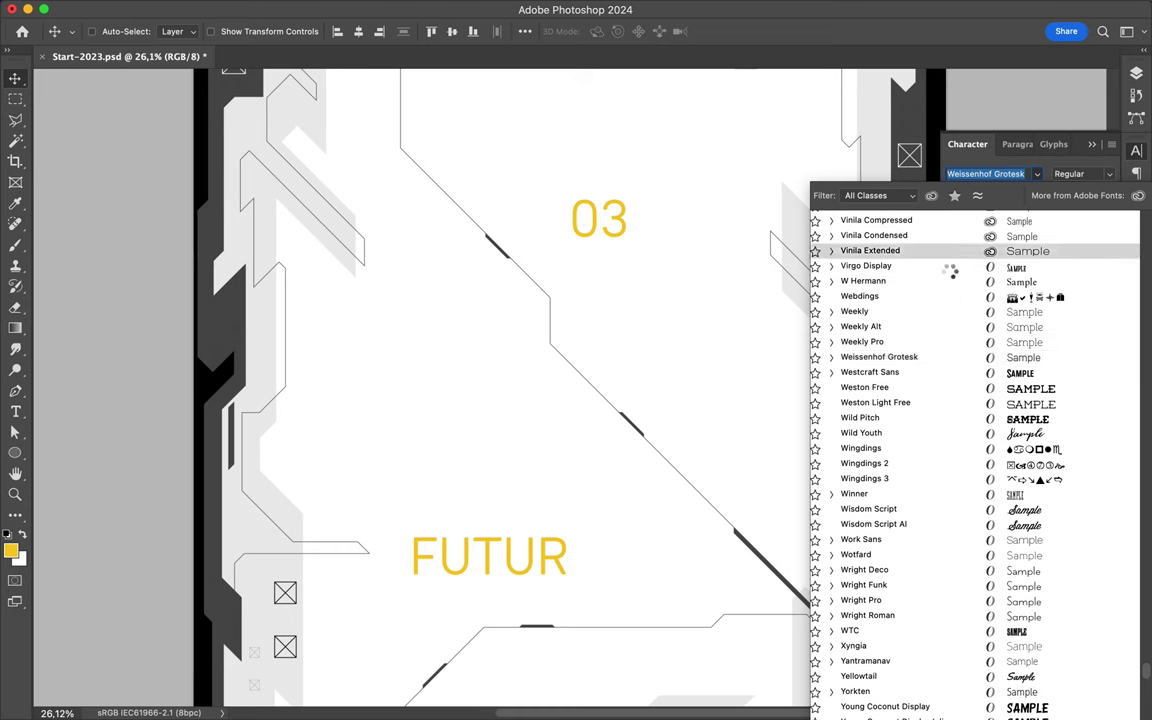
scroll(948, 261, up, 1)
scroll(948, 265, up, 1)
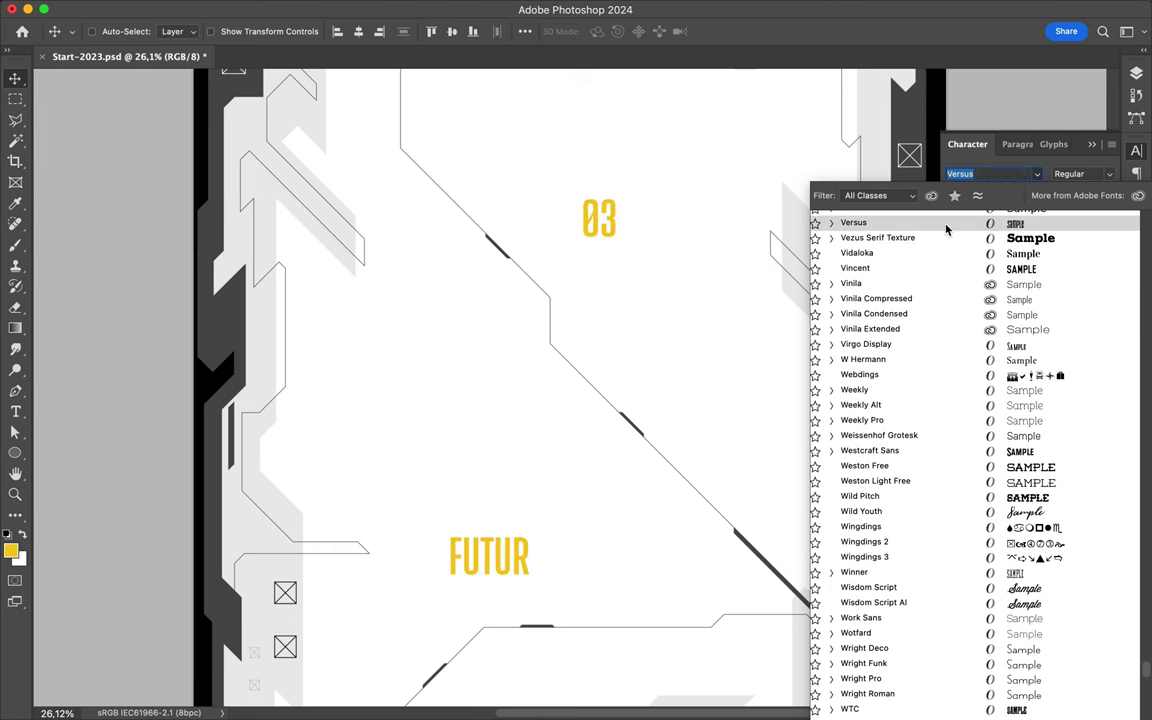
scroll(940, 300, up, 3)
click(605, 220)
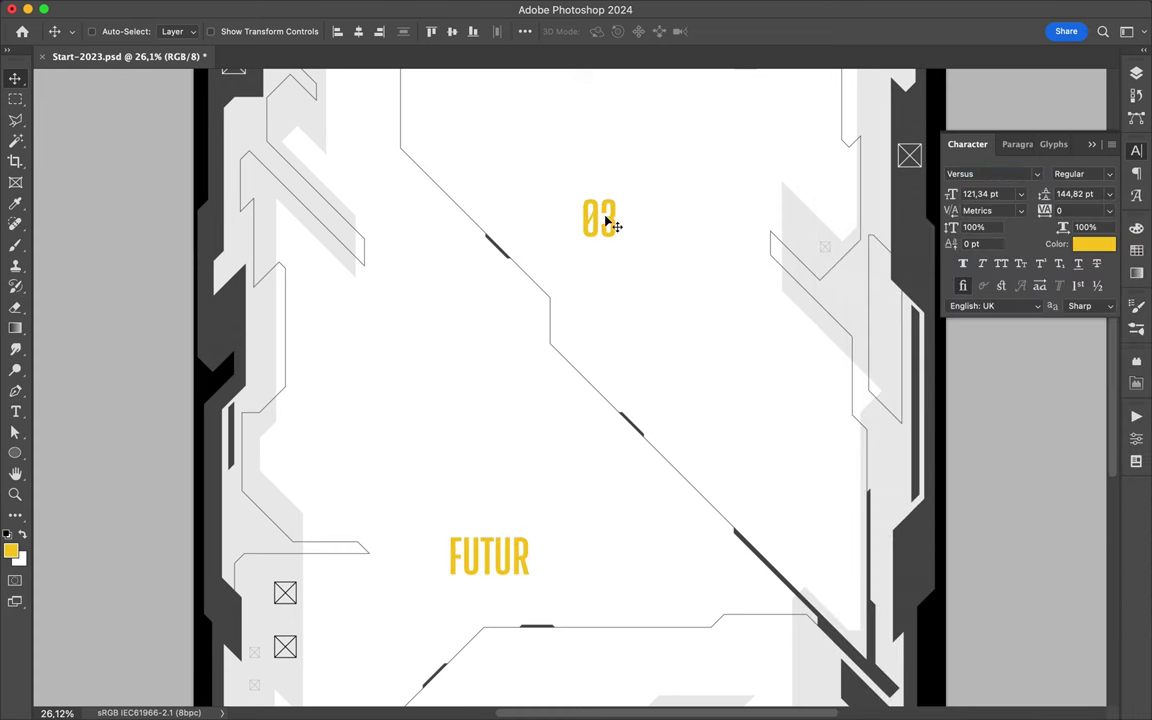
Commit the 03 text and reposition FUTUR in the lower left.
double_click(609, 222)
key(Escape)
scroll(640, 300, down, 3)
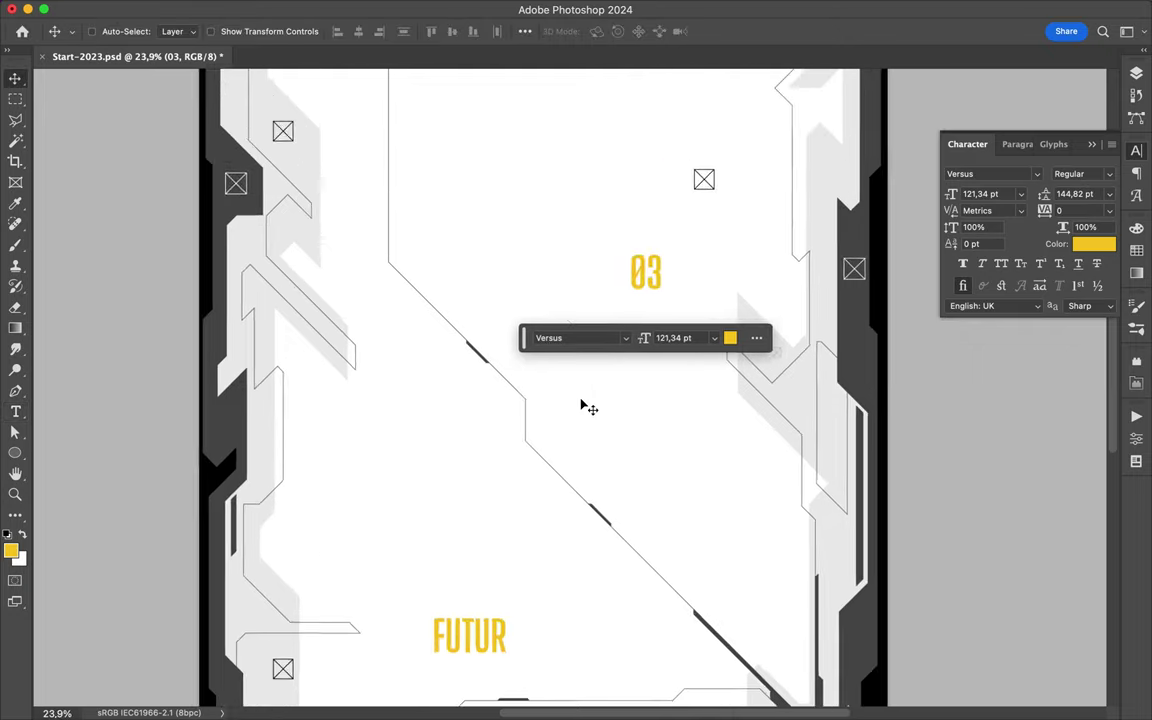
drag(474, 588, 402, 628)
scroll(128, 241, down, 3)
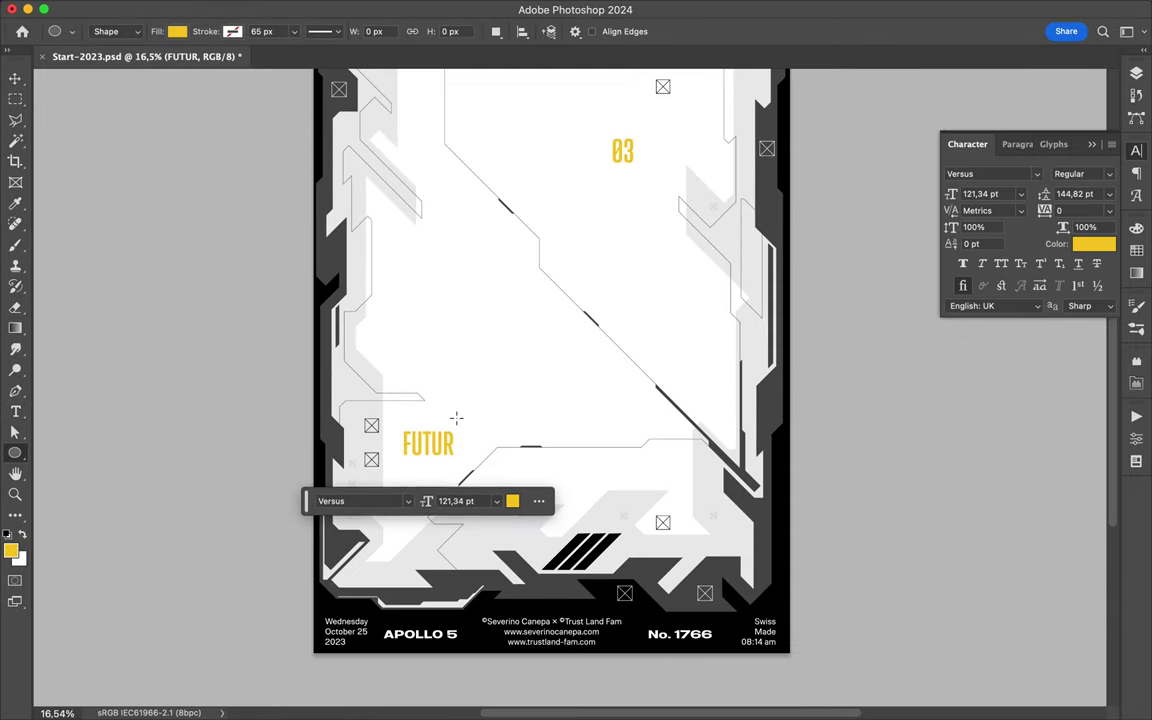
Draw a circle around FUTUR with no fill and a yellow outline.
drag(430, 441, 535, 558)
click(177, 31)
click(80, 57)
click(232, 31)
click(131, 113)
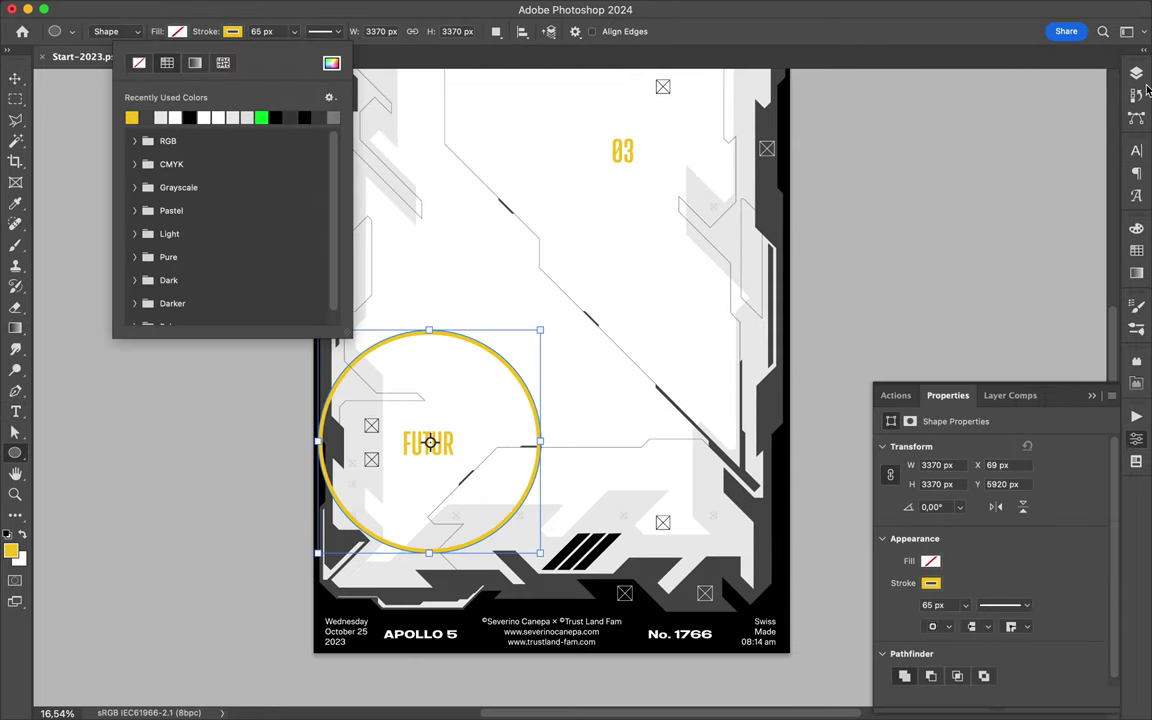
Move the circle behind the artwork, enlarge it to about 4250 px, and thin its outline.
click(1136, 73)
scroll(1044, 483, down, 5)
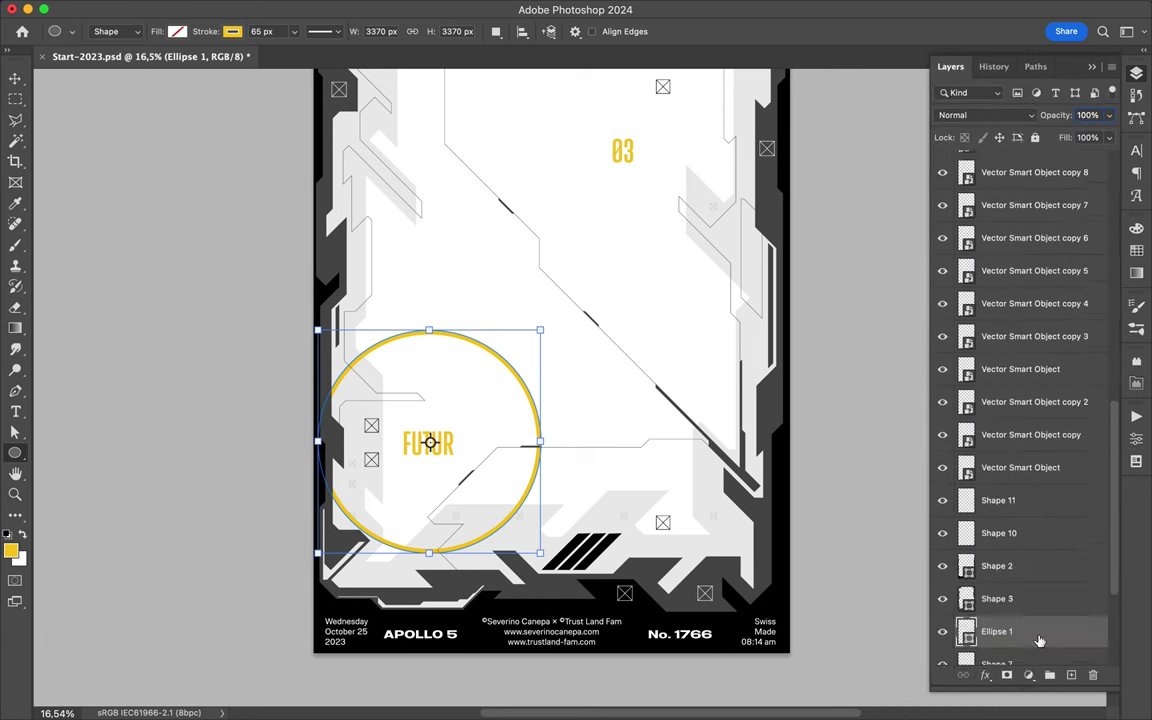
drag(1044, 483, 1024, 630)
drag(318, 553, 264, 616)
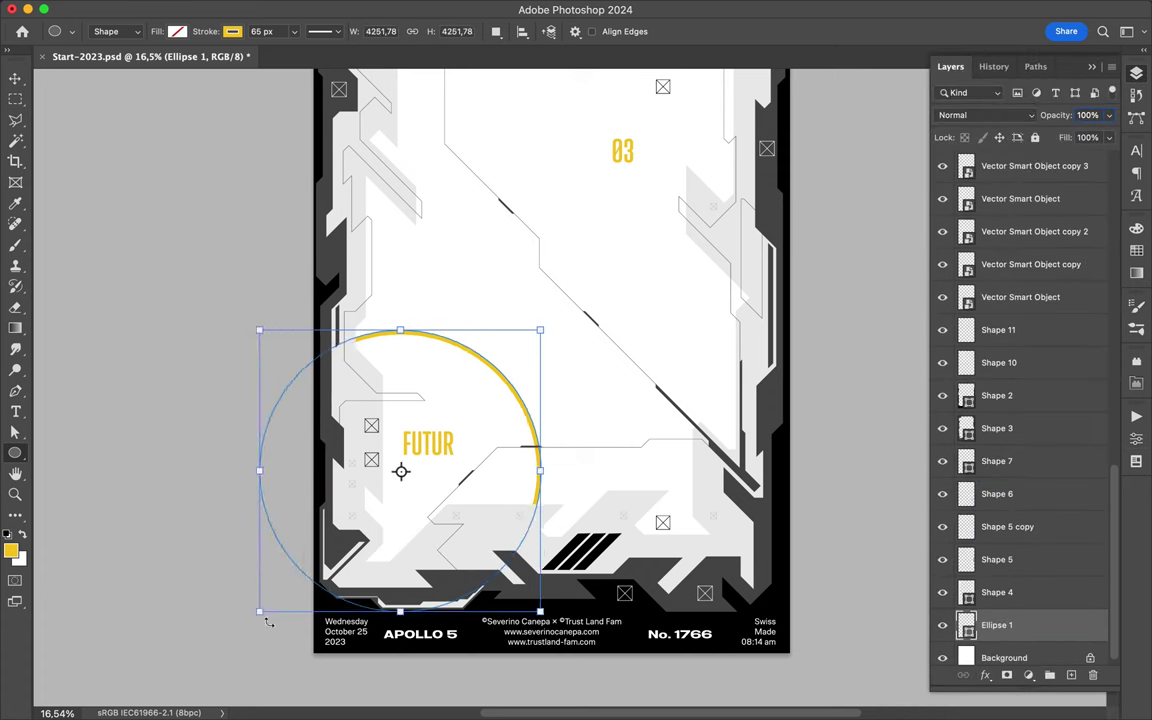
key(a)
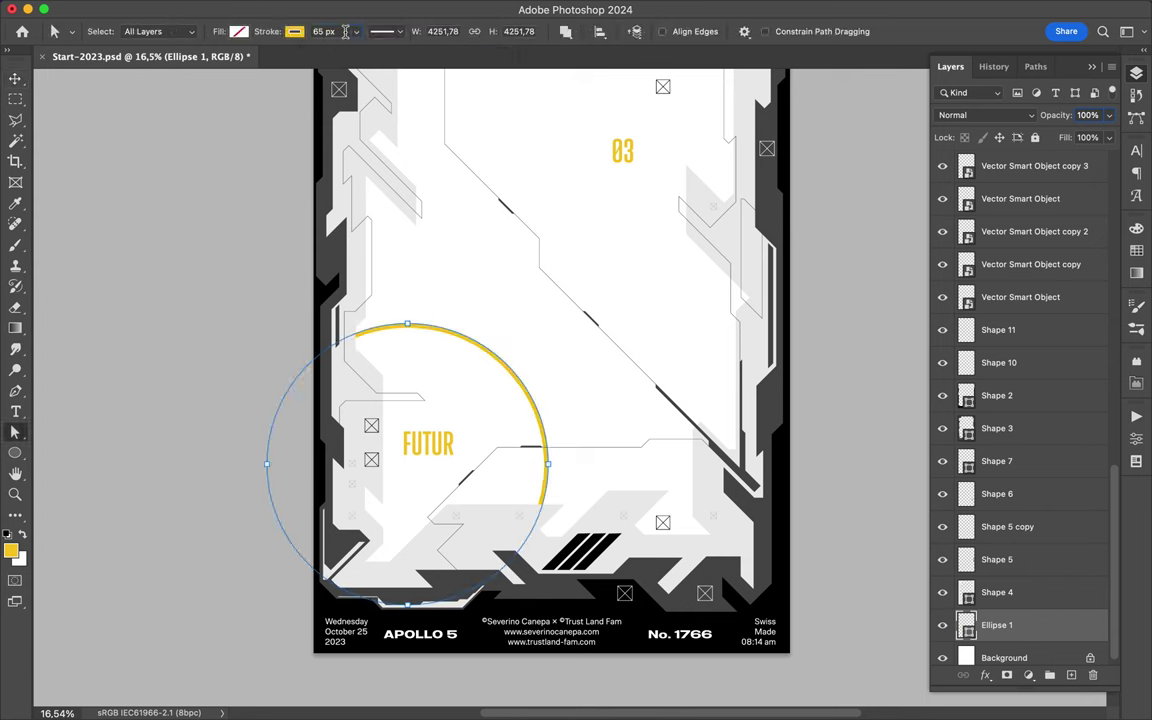
click(336, 31)
click(336, 31)
key(v)
Draw a small yellow-filled dot and move it onto the arc.
scroll(490, 283, up, 2)
key(u)
drag(424, 377, 432, 385)
scroll(430, 385, up, 5)
click(177, 31)
click(75, 117)
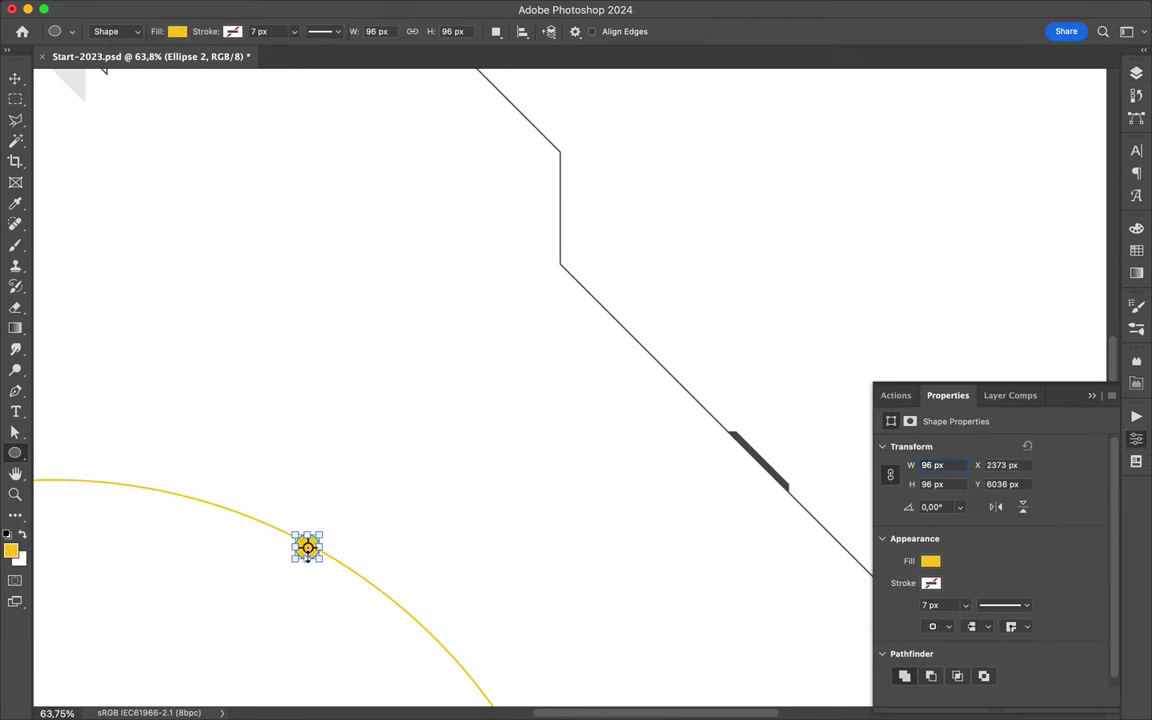
key(v)
drag(307, 546, 240, 505)
Place a copy of the dot, enlarged to about 179 px, at the arc's lower end.
scroll(249, 591, down, 3)
scroll(270, 437, down, 2)
drag(268, 435, 400, 632)
key(ctrl+t)
key(Return)
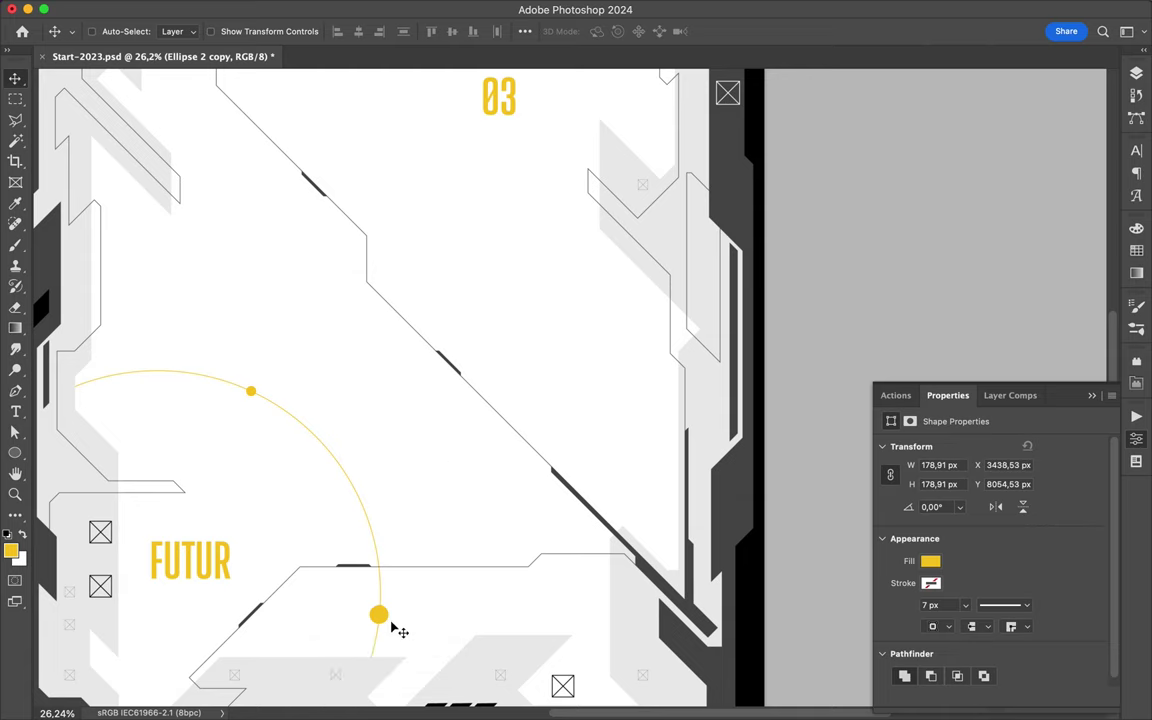
scroll(393, 628, down, 2)
Duplicate the large circle and shrink the copy slightly.
ctrl+click(416, 463)
key(F7)
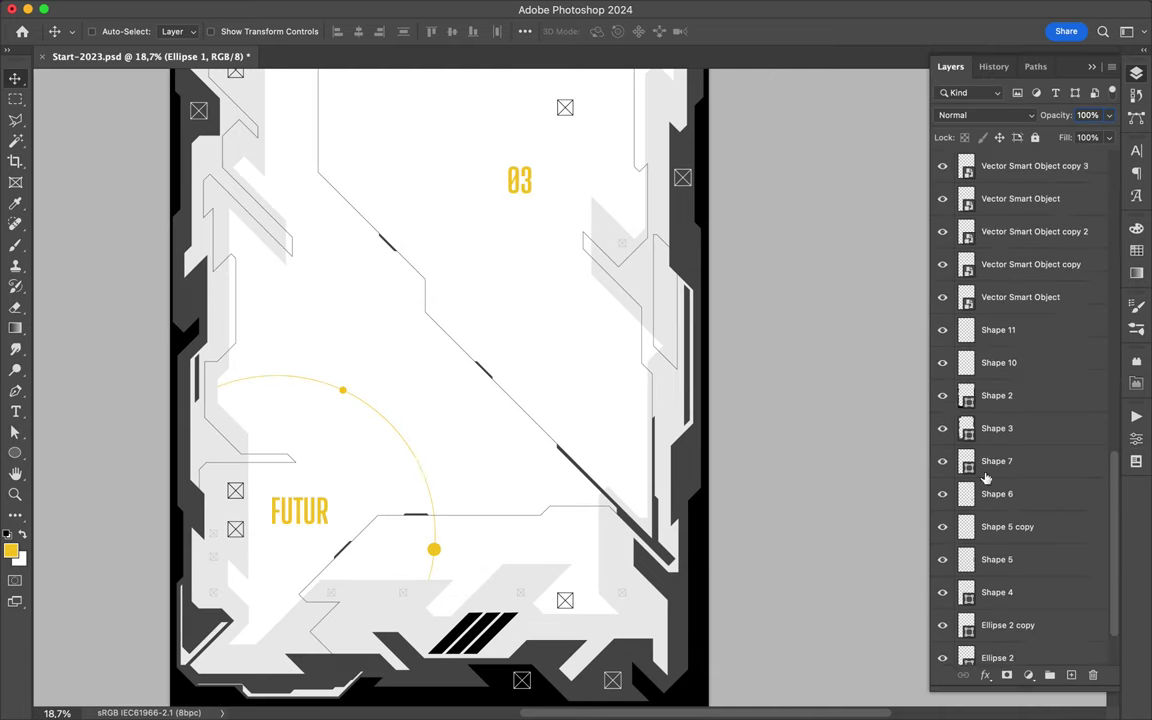
key(ctrl+t)
drag(436, 376, 430, 381)
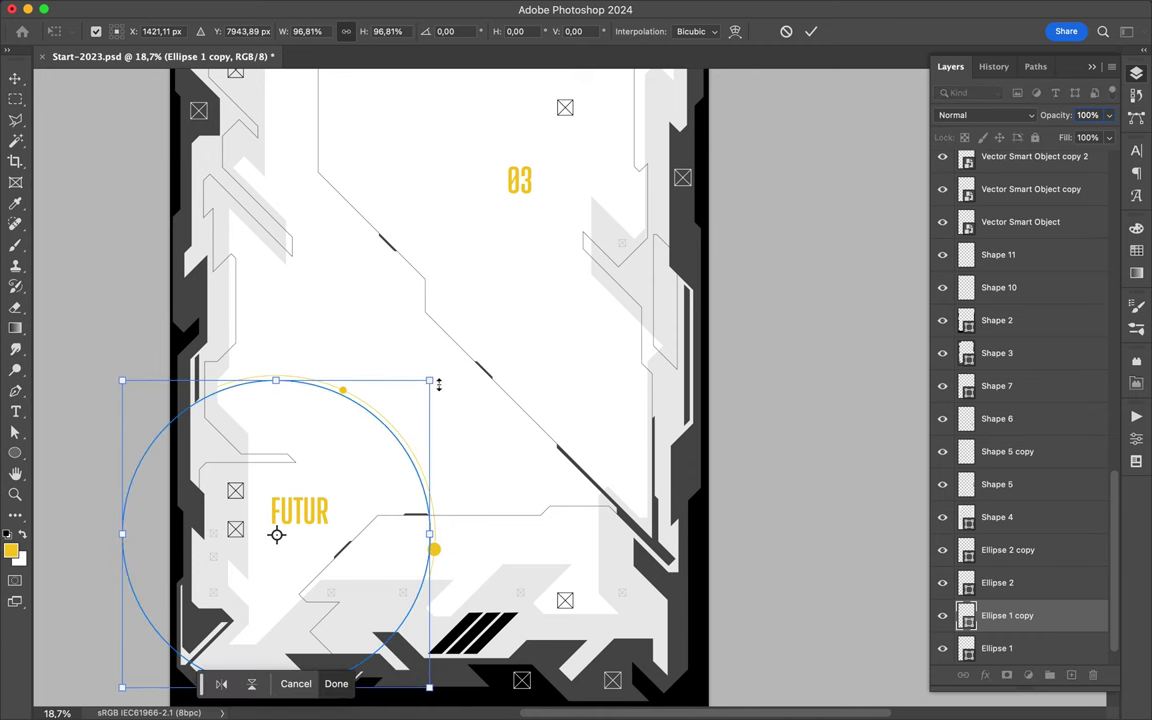
key(Return)
Add an anchor point and delete the copy's lower part, leaving a partial arc.
key(p)
click(369, 413)
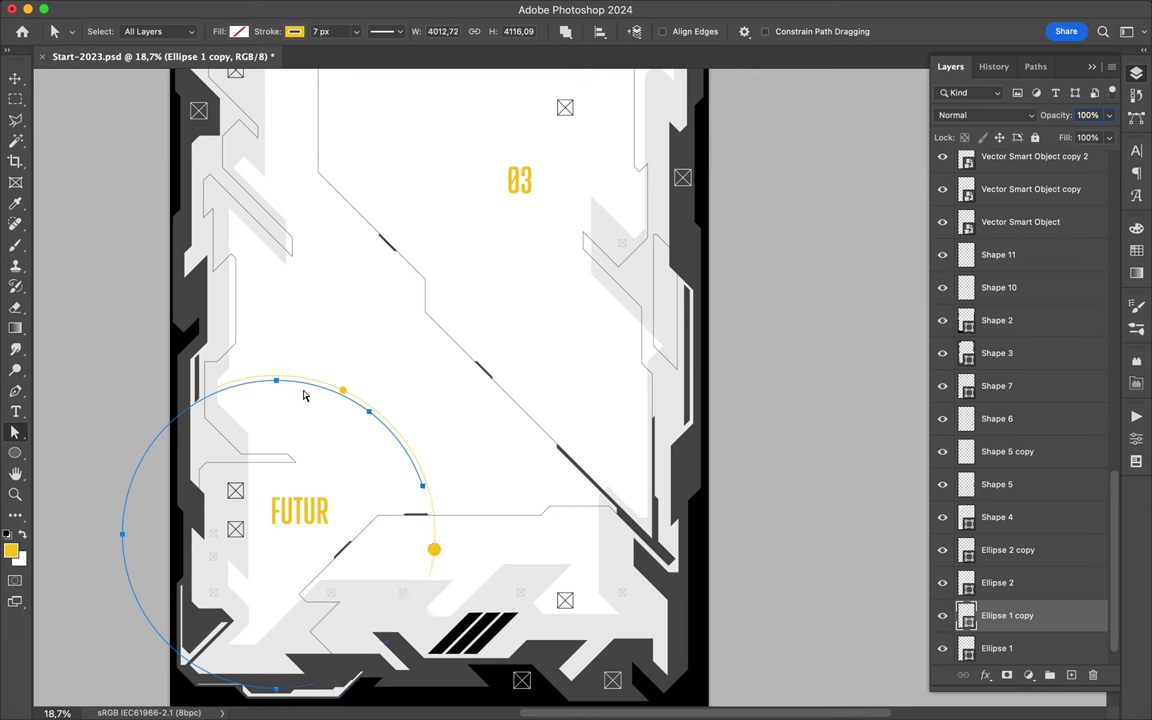
key(a)
click(152, 596)
key(Delete)
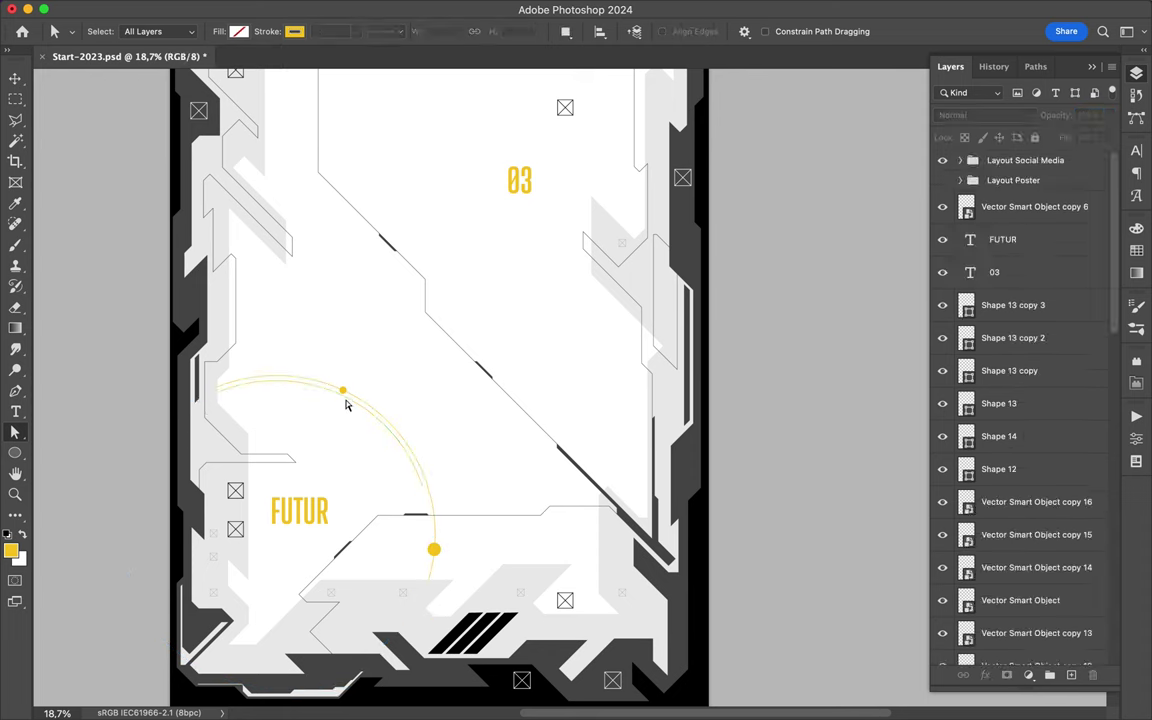
click(447, 288)
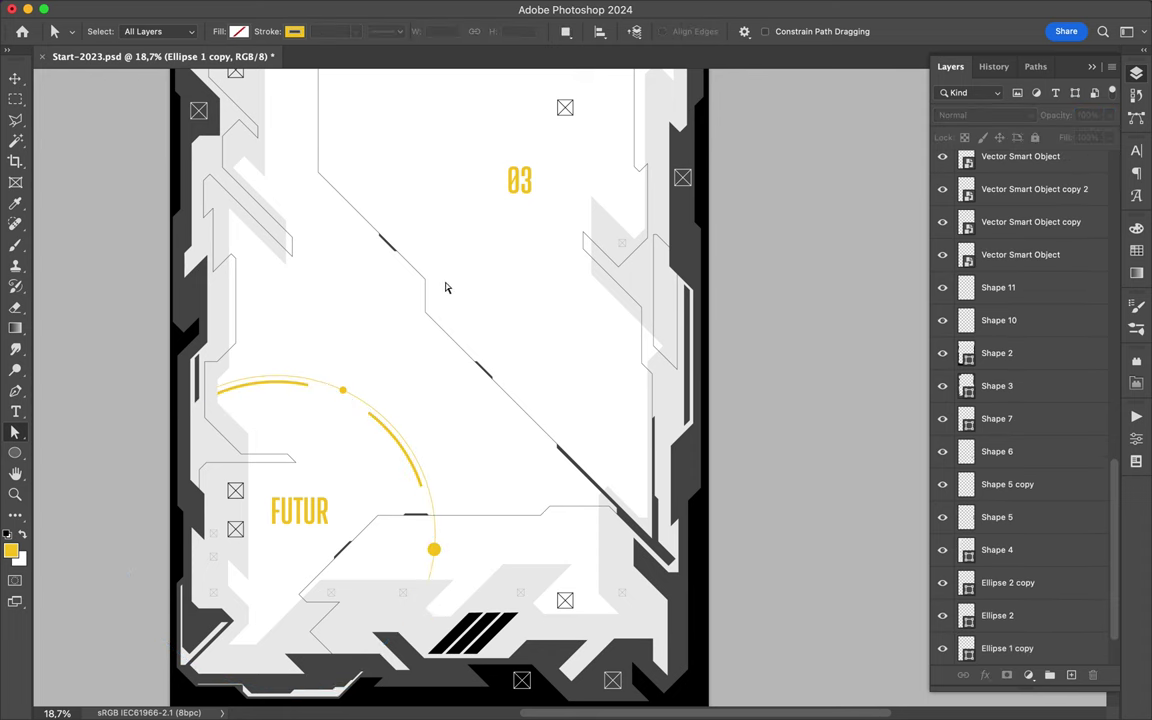
click(430, 490)
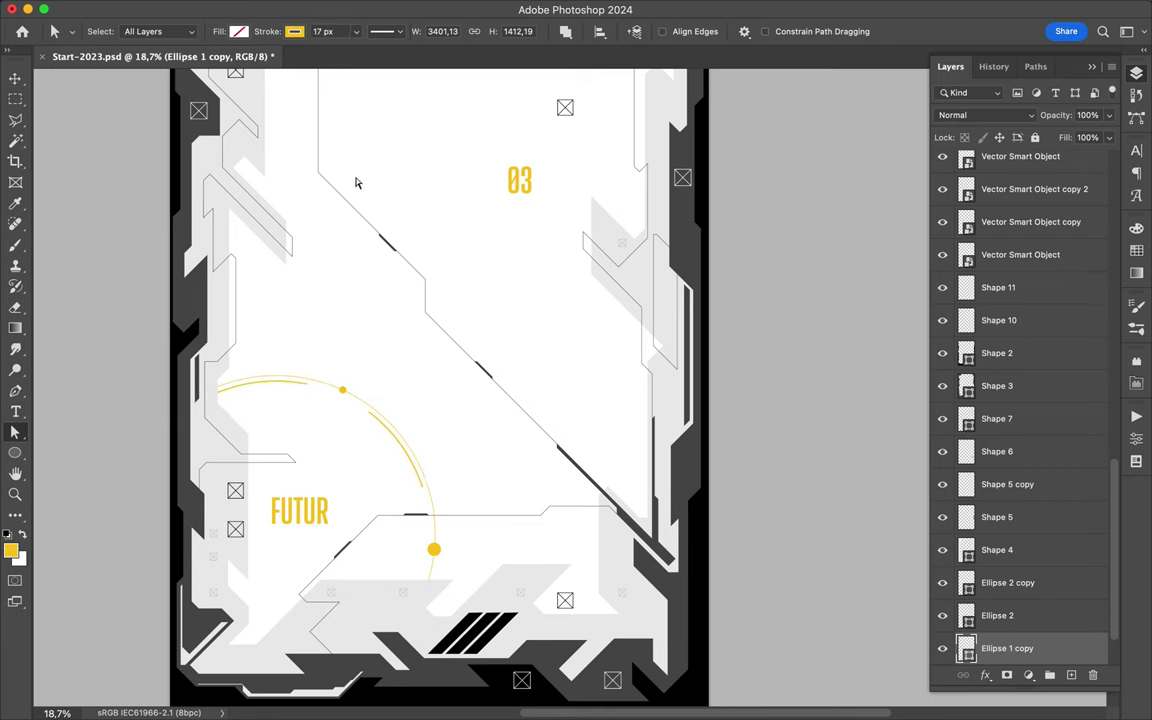
click(356, 183)
scroll(411, 286, up, 3)
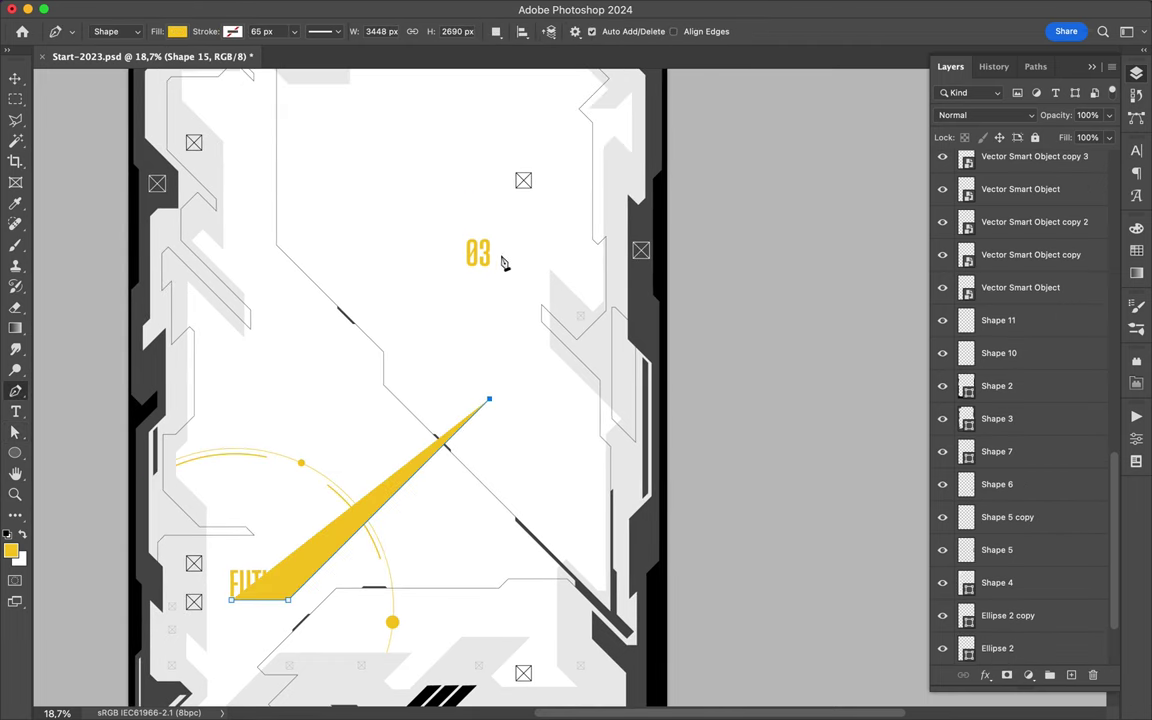
Finish the stepped line with two more corners, no fill and a yellow outline.
click(499, 389)
click(499, 234)
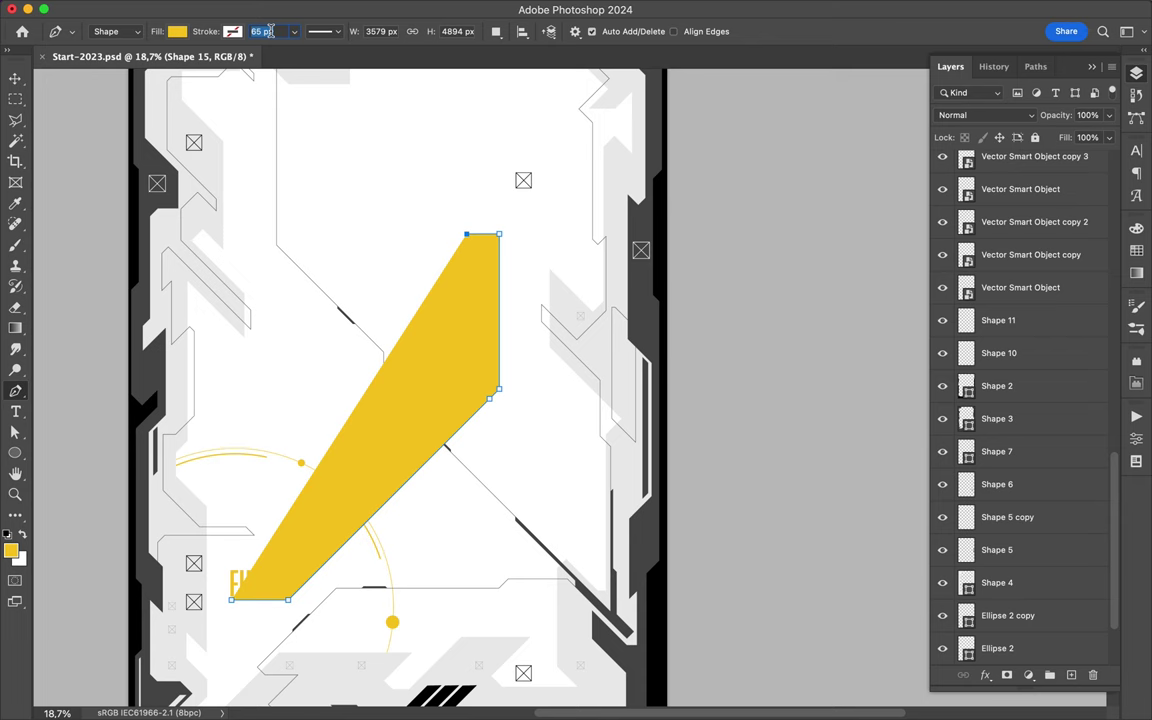
click(177, 31)
click(84, 56)
click(232, 31)
click(125, 116)
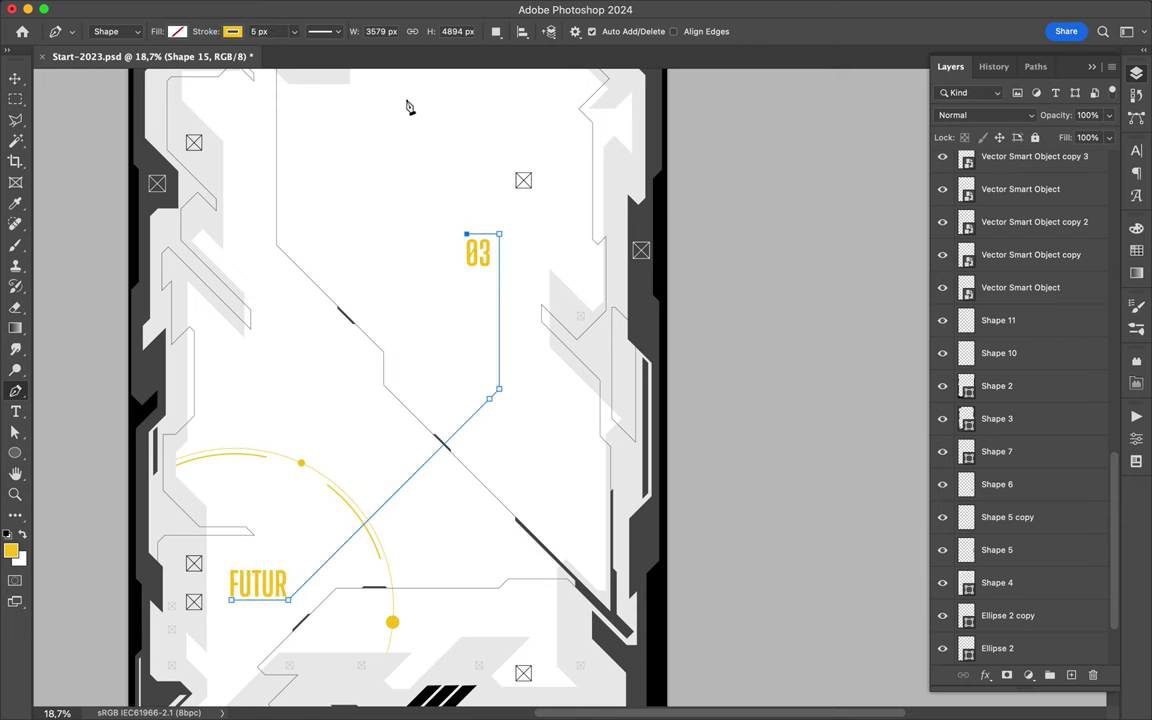
click(296, 33)
scroll(342, 478, up, 5)
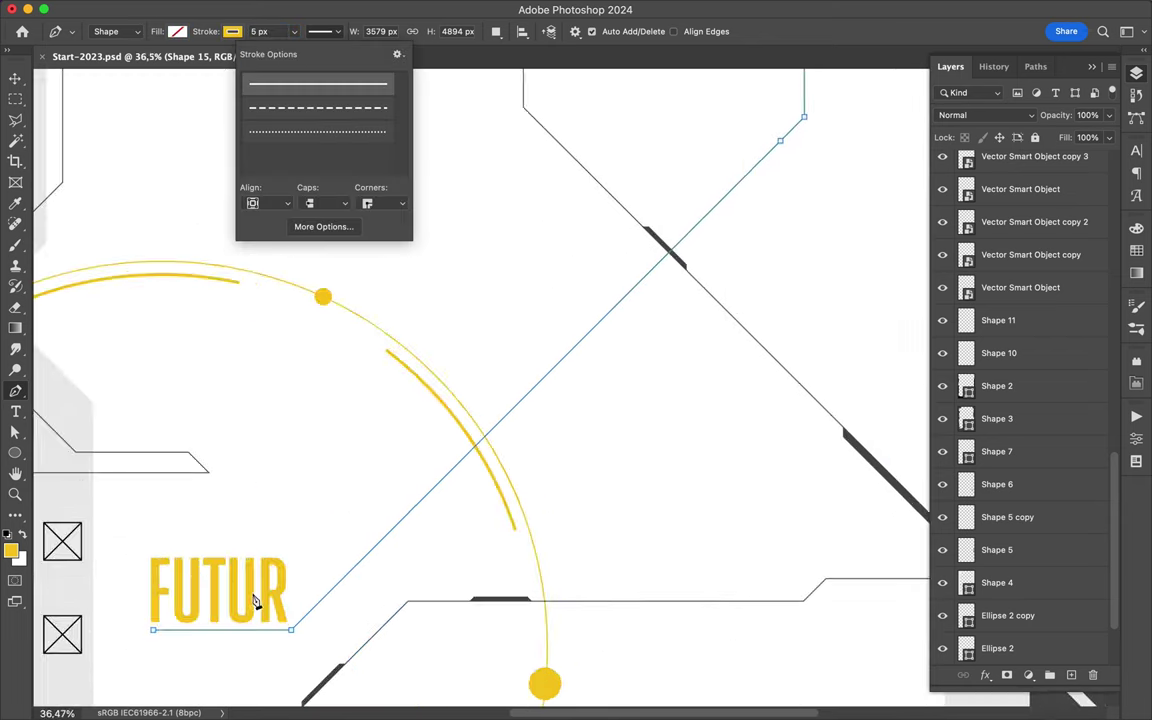
scroll(604, 532, down, 1)
key(Escape)
Draw a small yellow tab shape on the line and select it.
scroll(733, 419, down, 3)
scroll(733, 419, up, 4)
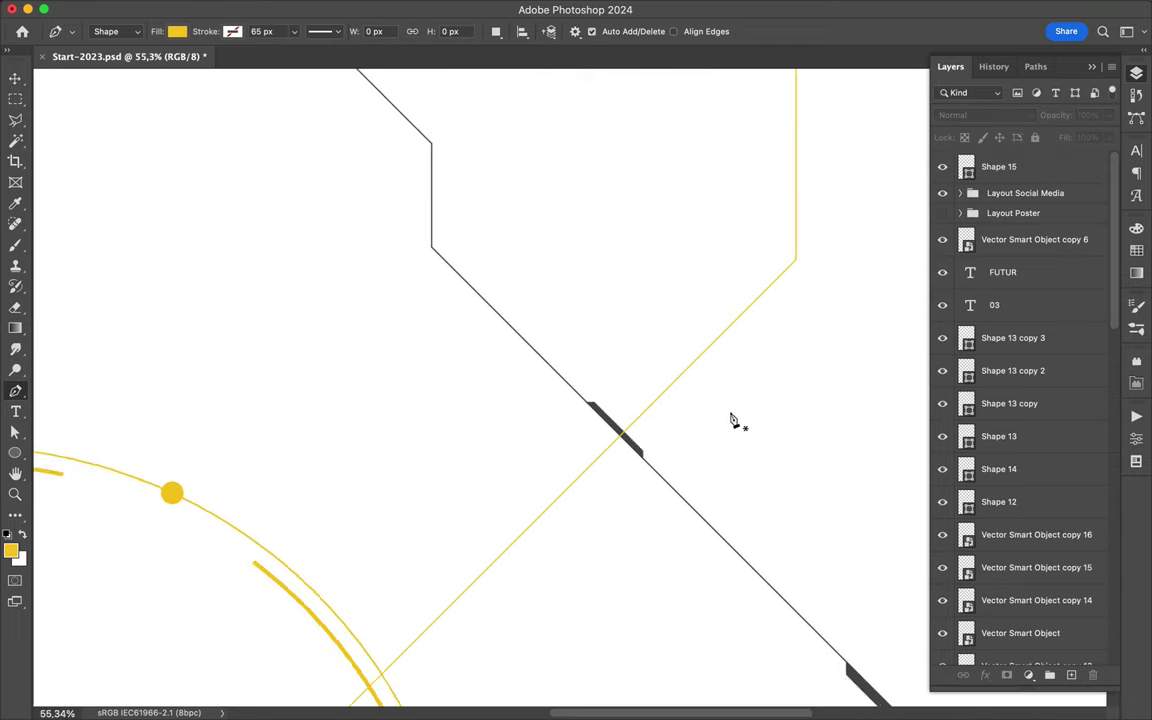
scroll(620, 440, up, 2)
click(613, 346)
click(550, 406)
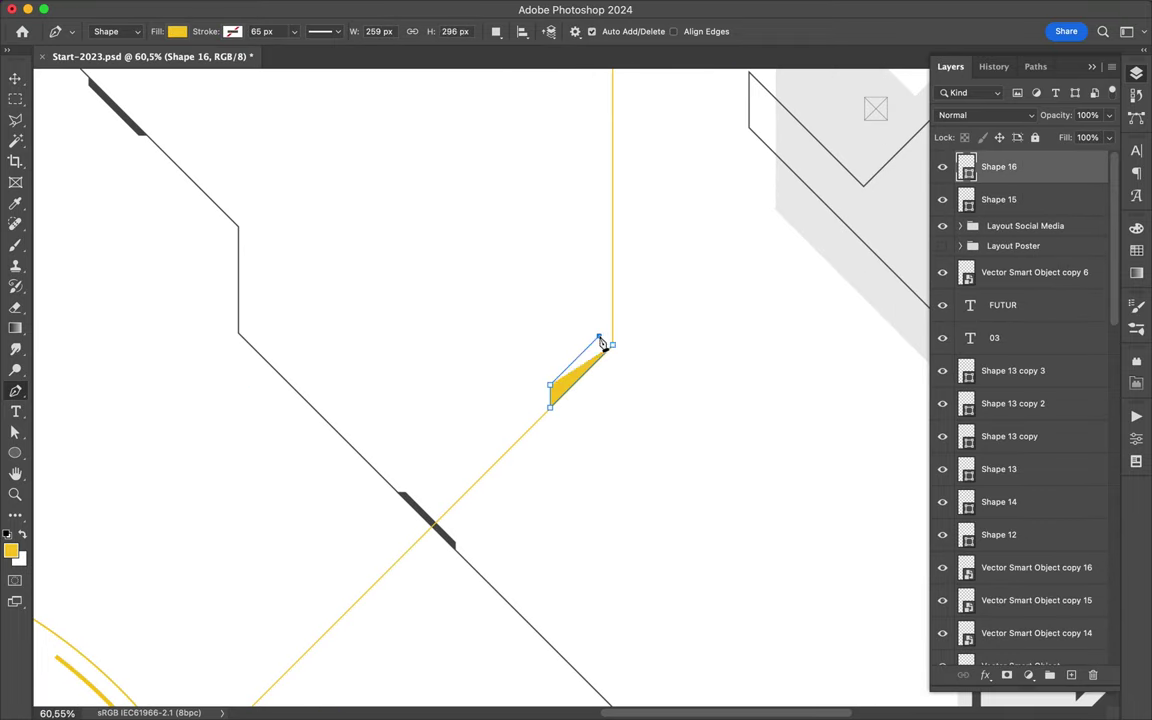
key(a)
key(Escape)
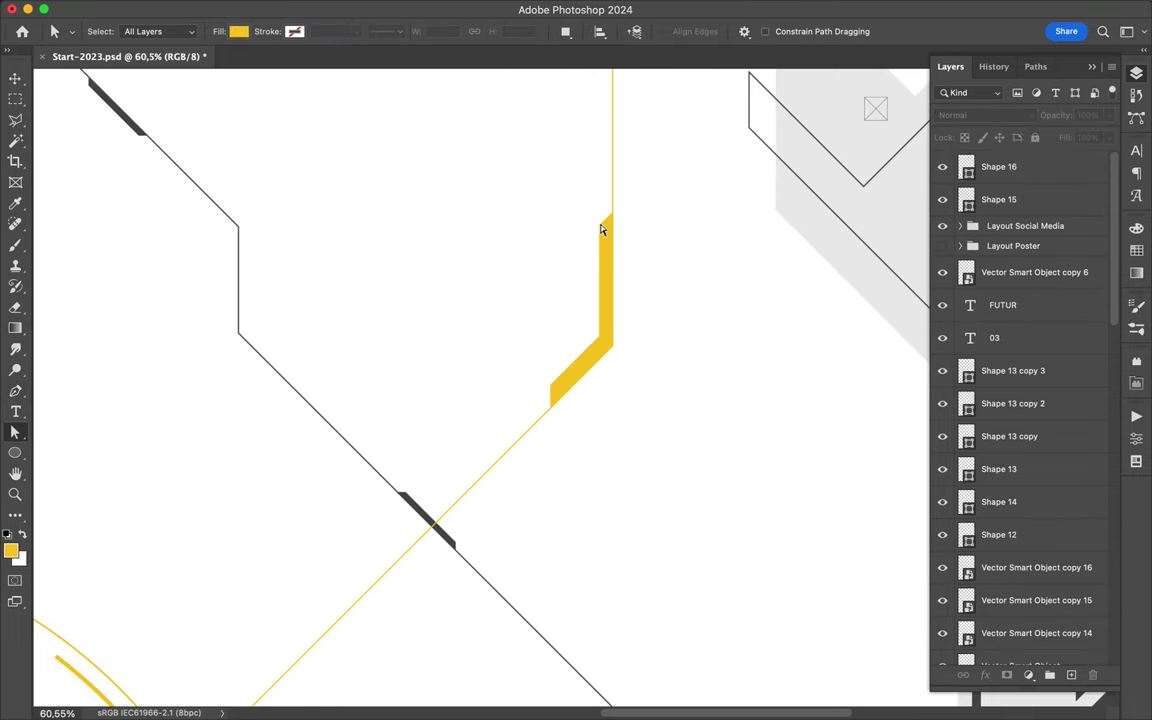
click(601, 229)
Begin a dark grey shape along the bottom edge, placing its first corners.
scroll(629, 380, down, 2)
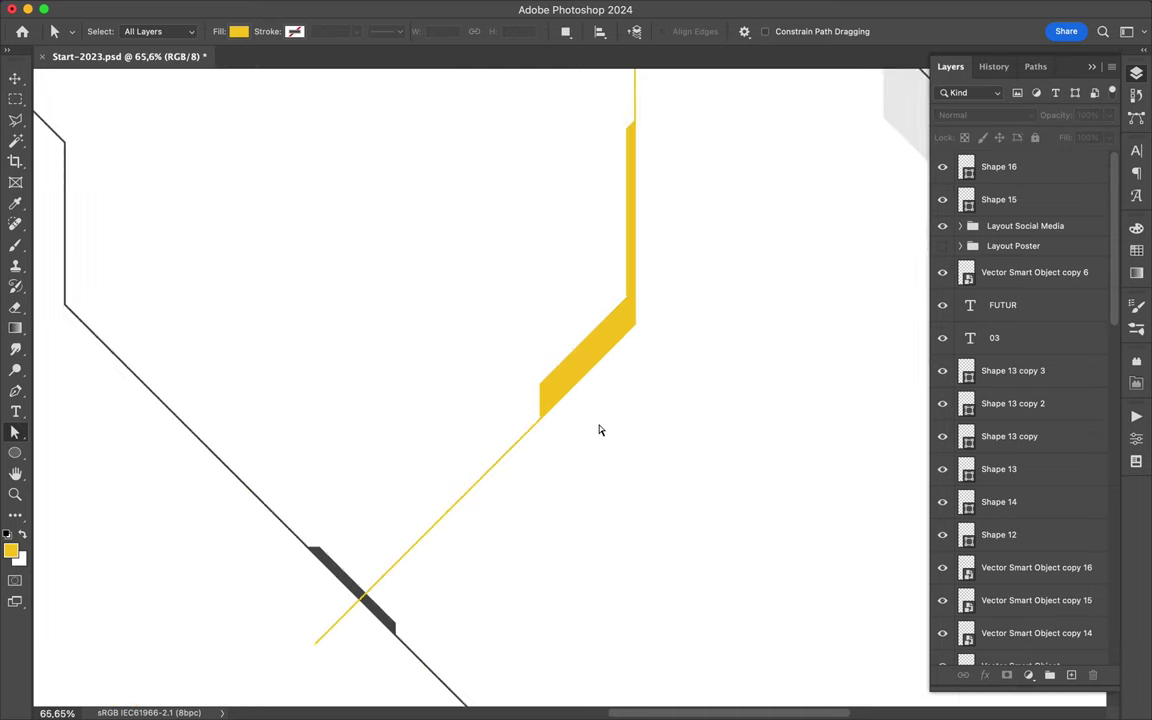
scroll(599, 429, down, 5)
scroll(437, 417, up, 2)
scroll(488, 560, down, 3)
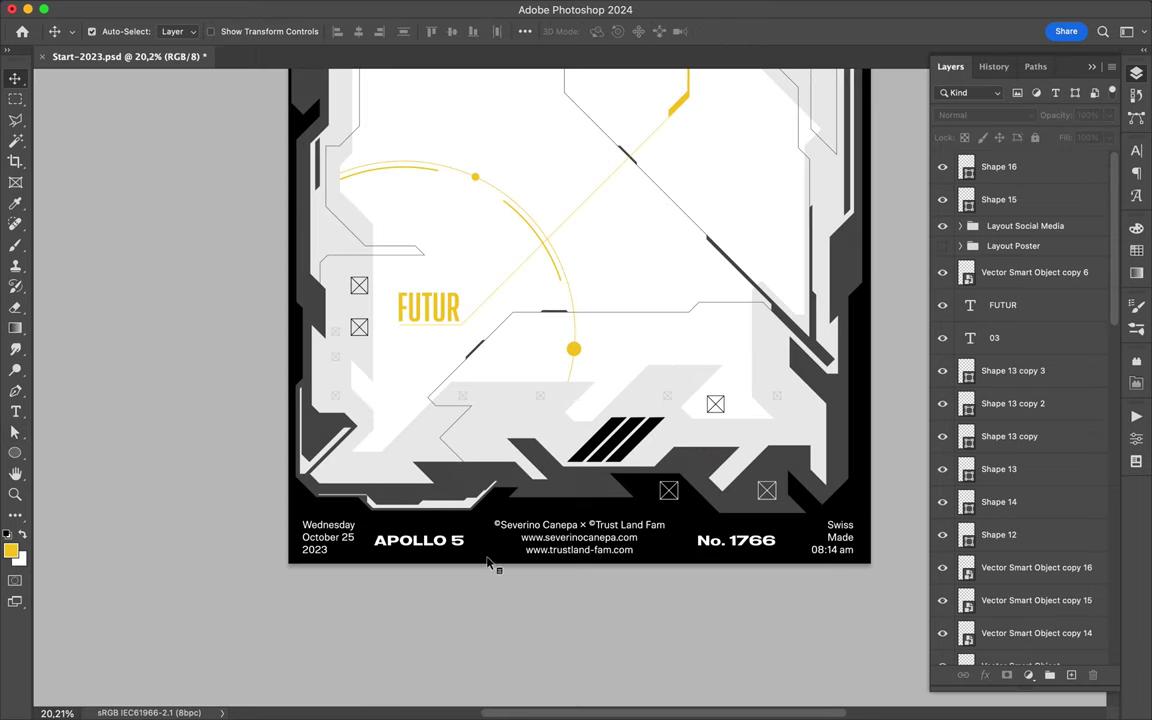
key(p)
click(354, 573)
click(355, 574)
click(177, 31)
click(154, 115)
Draw a yellow angled bracket shape with the Pen tool in the lower-left frame.
key(a)
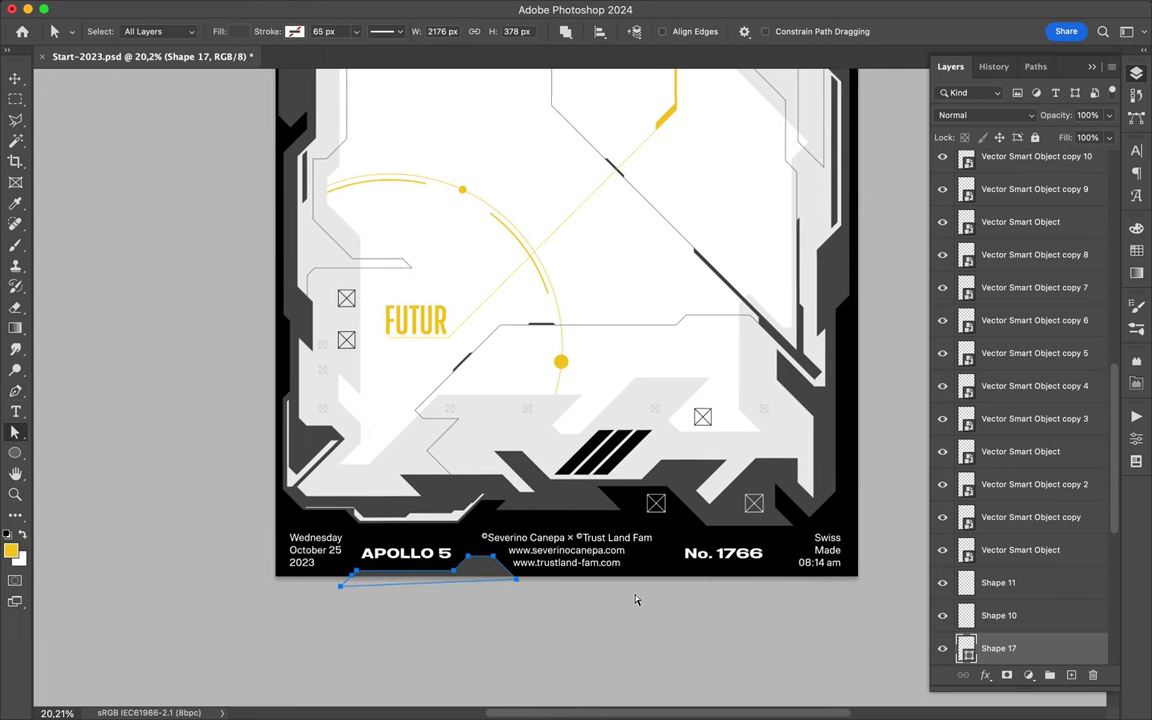
scroll(745, 224, up, 3)
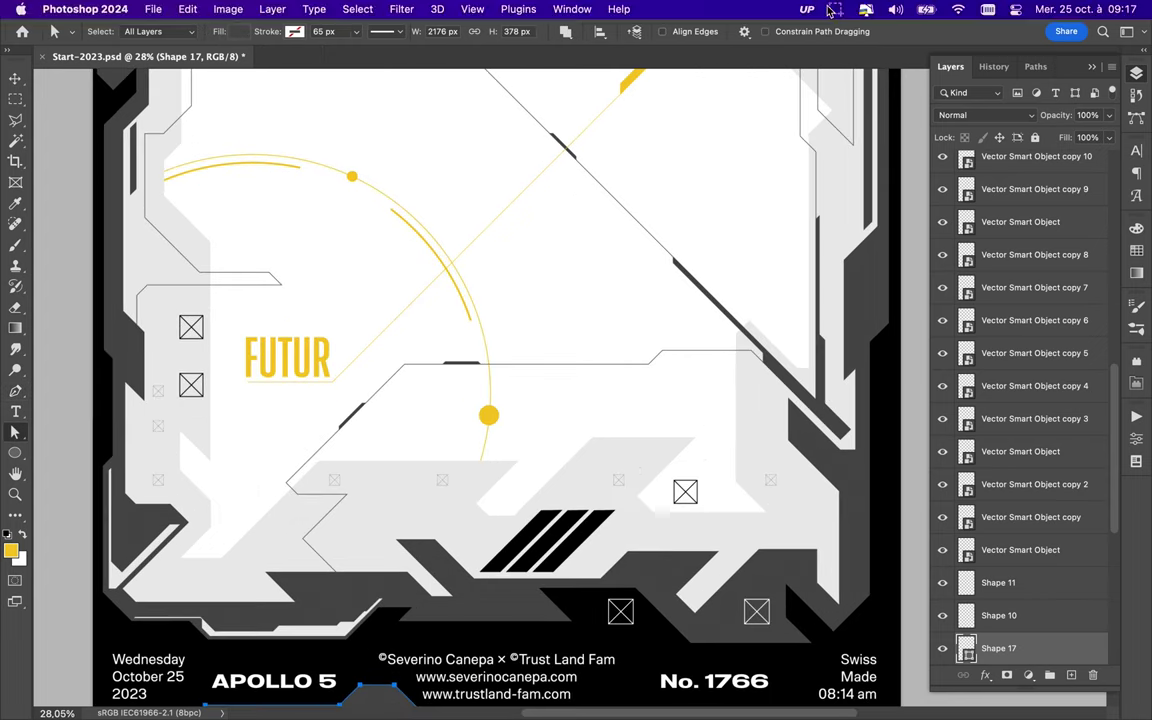
scroll(278, 440, up, 3)
scroll(280, 442, up, 2)
key(p)
click(285, 443)
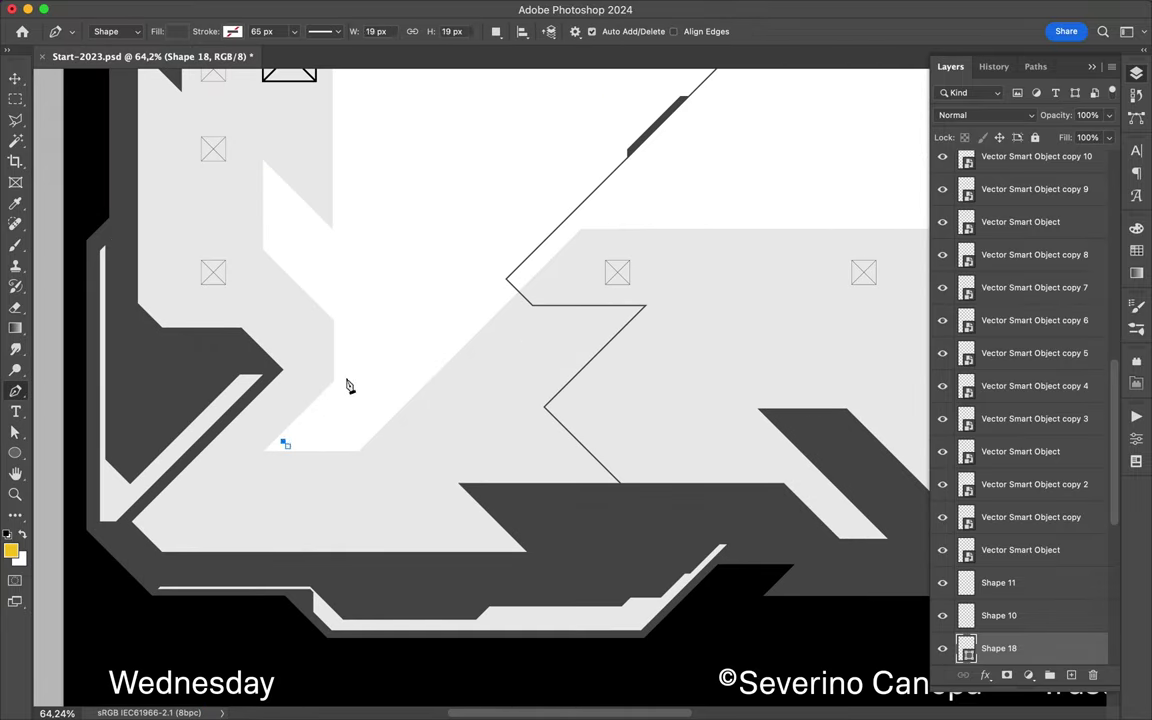
click(350, 308)
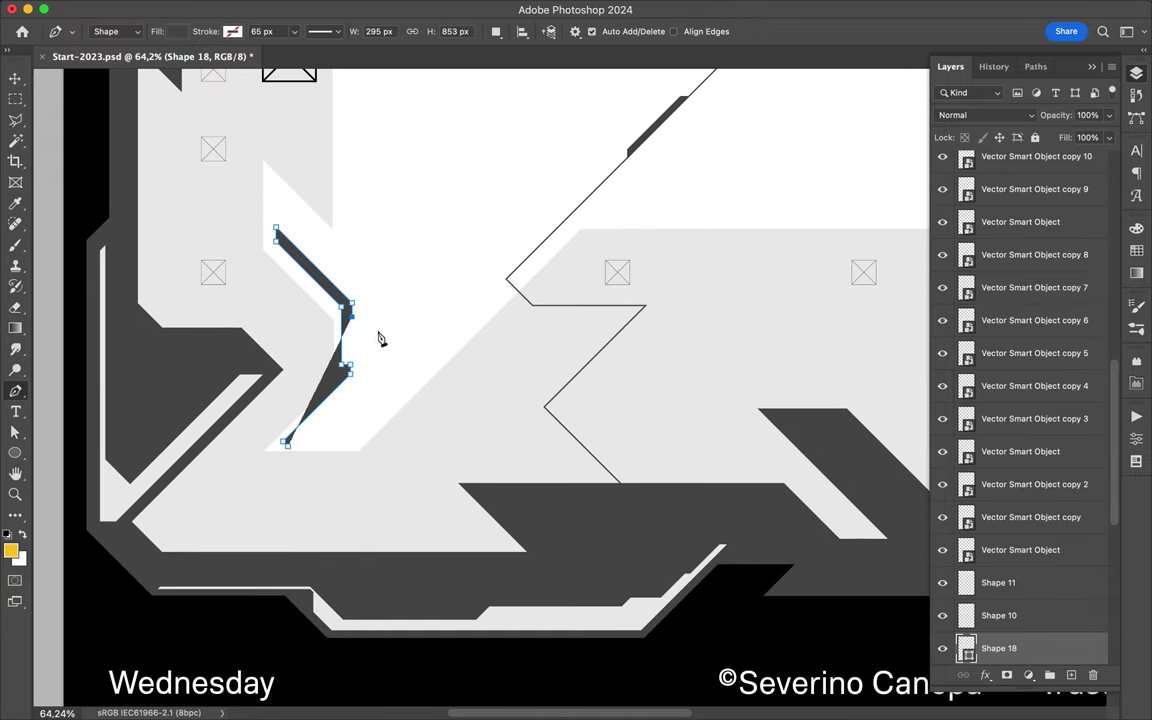
click(292, 455)
key(alt+BackSpace)
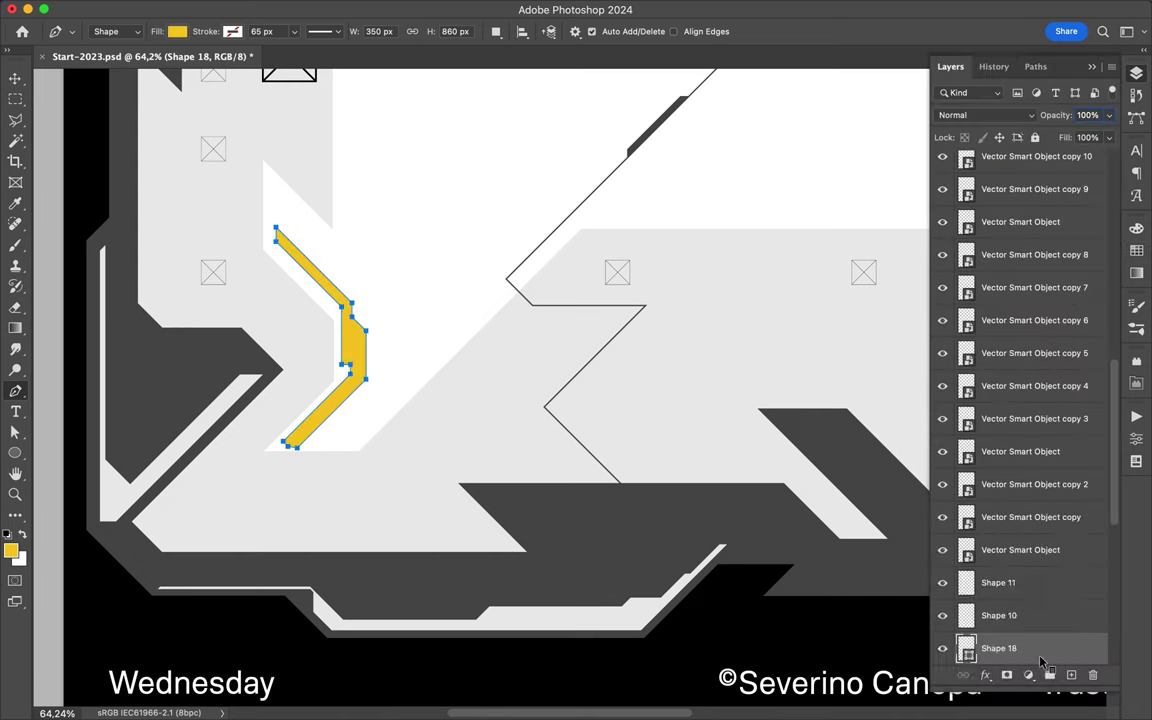
Add a yellow strip along the bracket with a filled Polygonal Lasso selection.
key(l)
scroll(357, 388, up, 1)
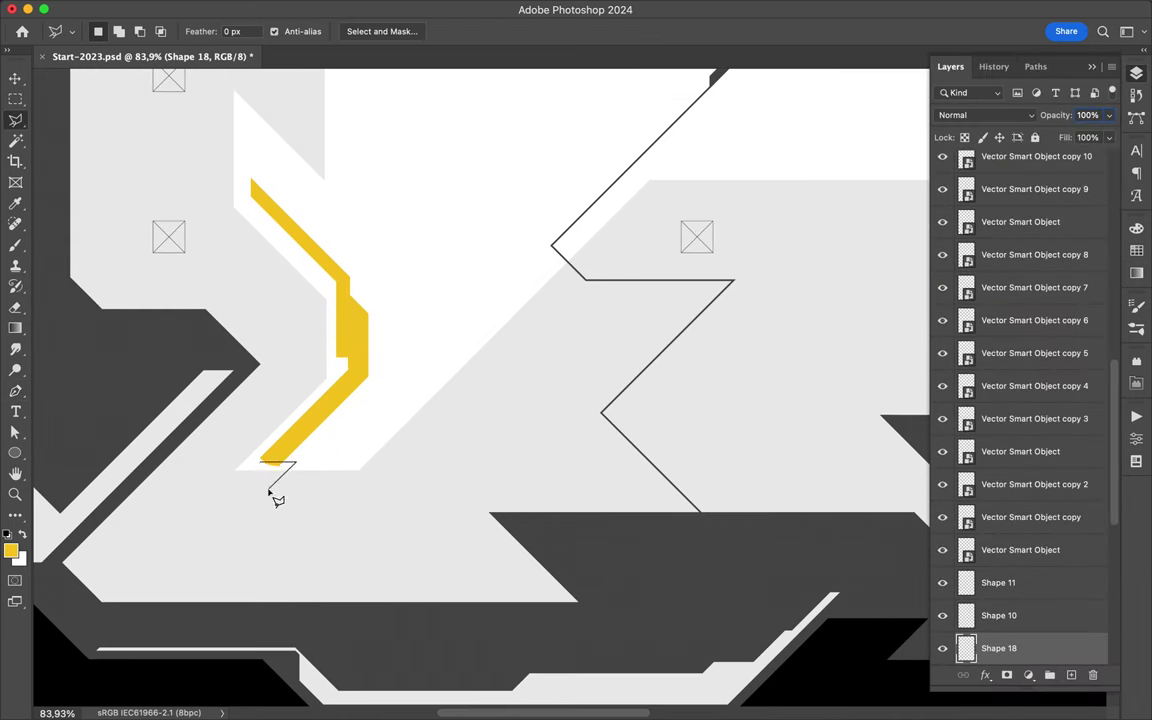
click(366, 362)
double_click(271, 458)
key(alt+BackSpace)
key(ctrl+d)
scroll(300, 480, up, 2)
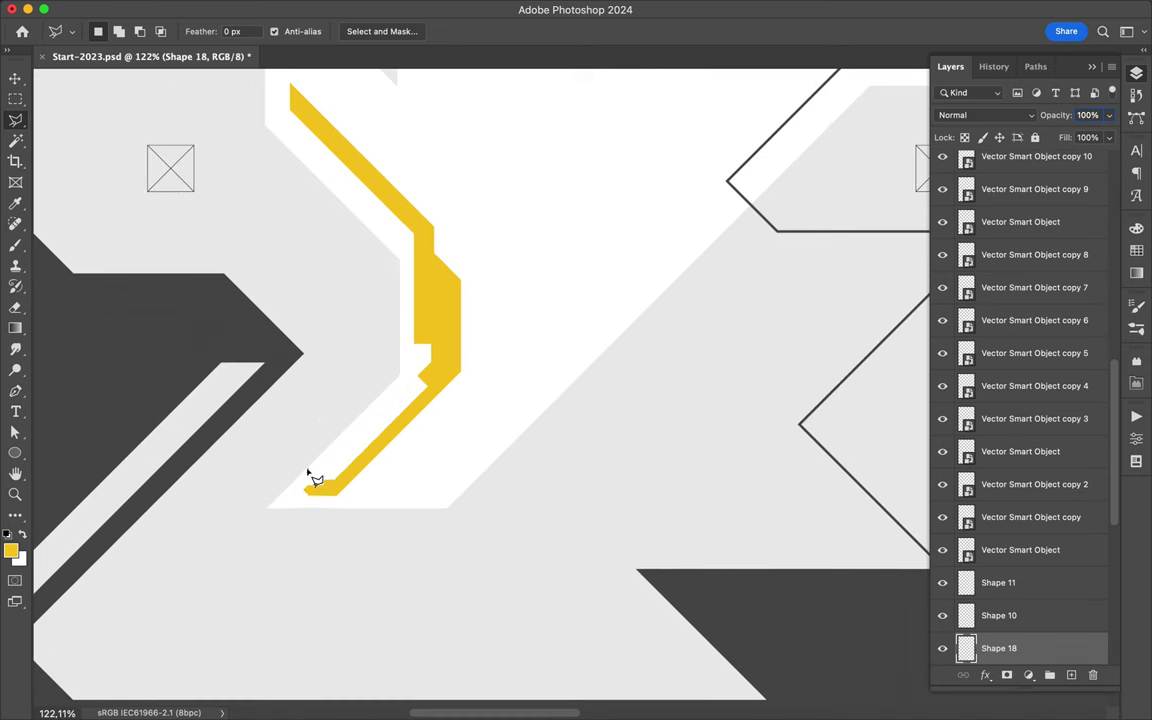
scroll(316, 480, down, 3)
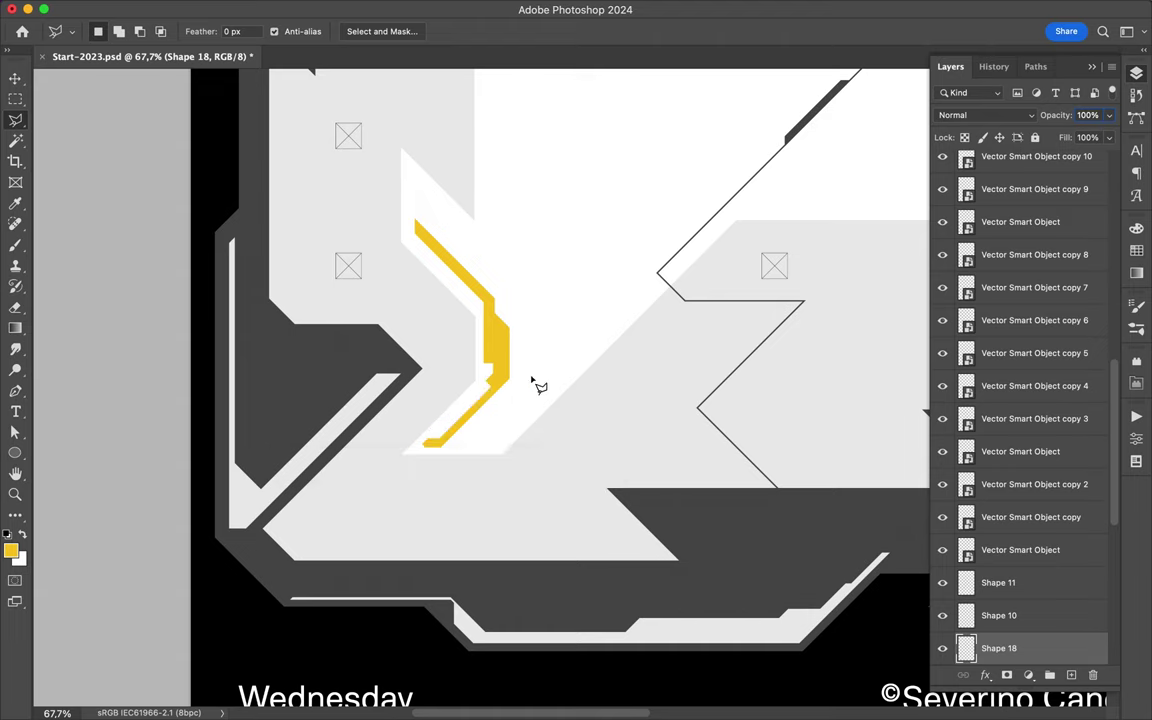
scroll(535, 383, down, 2)
scroll(560, 384, down, 2)
Duplicate the FUTUR text layer and send the copy behind all artwork.
key(v)
scroll(1038, 300, up, 10)
click(1038, 180)
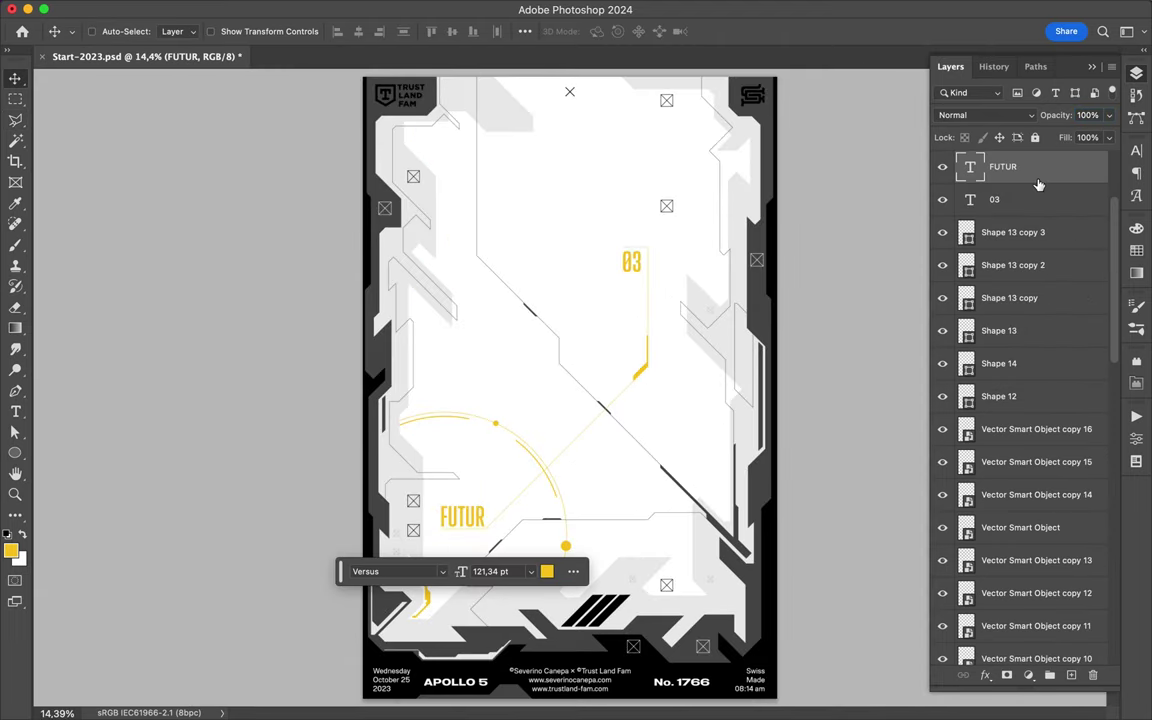
drag(1010, 641, 1031, 357)
key(ctrl+shift+bracketleft)
Enlarge the FUTUR copy across the poster in light grey and move it to the top.
key(ctrl+t)
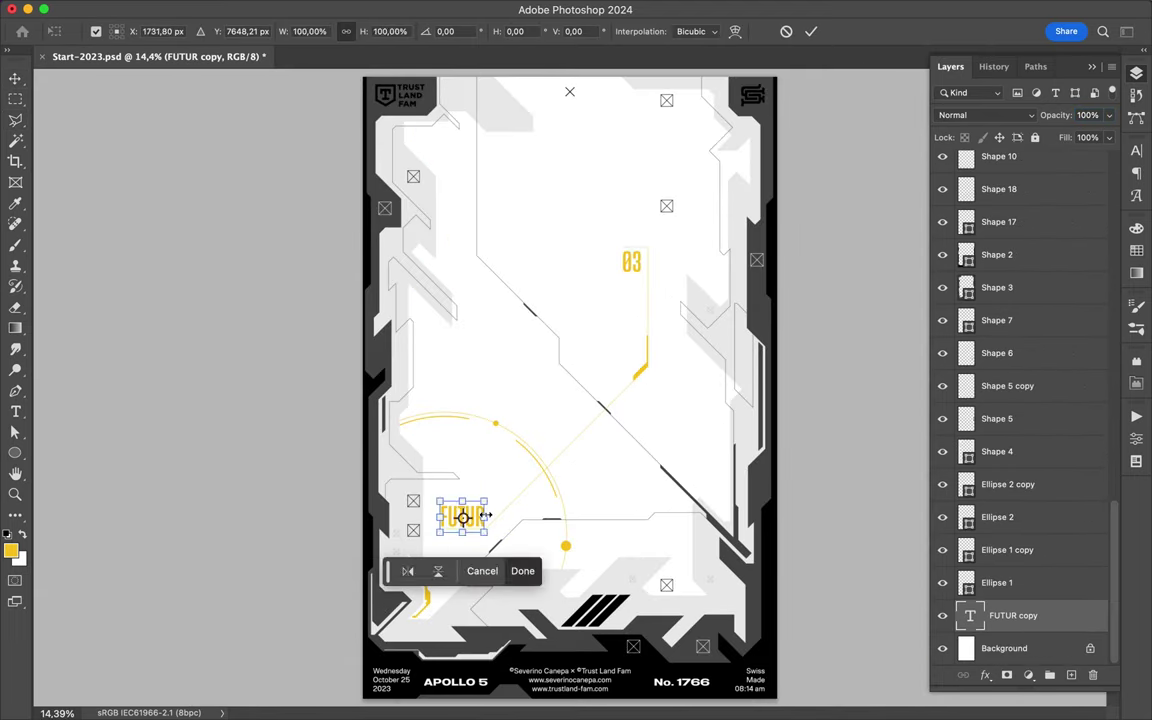
drag(485, 517, 767, 517)
click(1136, 250)
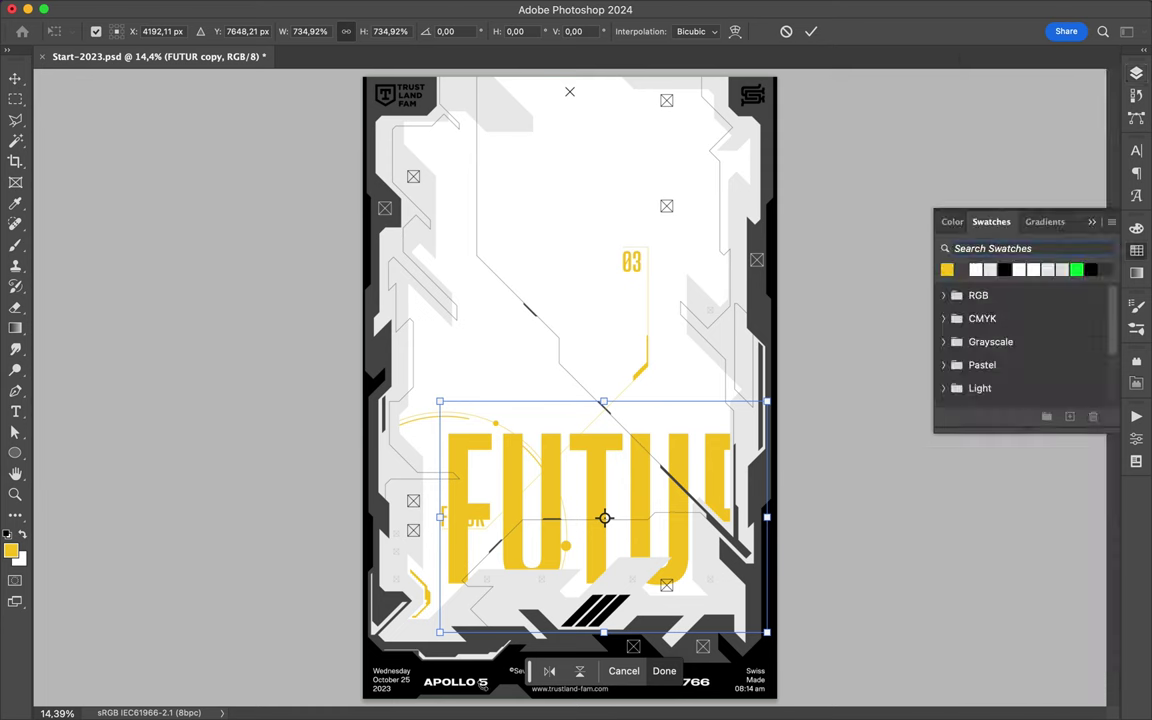
key(Return)
mouse_move(637, 501)
mouse_down()
mouse_move(612, 378)
mouse_move(603, 197)
mouse_move(614, 224)
mouse_up()
Resize and widen the big FUTUR text so it spans the poster.
key(ctrl+t)
drag(412, 226, 489, 245)
key(Return)
drag(651, 227, 656, 244)
key(ctrl+t)
drag(733, 226, 737, 261)
mouse_move(459, 257)
mouse_down()
mouse_move(478, 265)
mouse_move(432, 270)
mouse_up()
drag(728, 257, 737, 259)
key(Return)
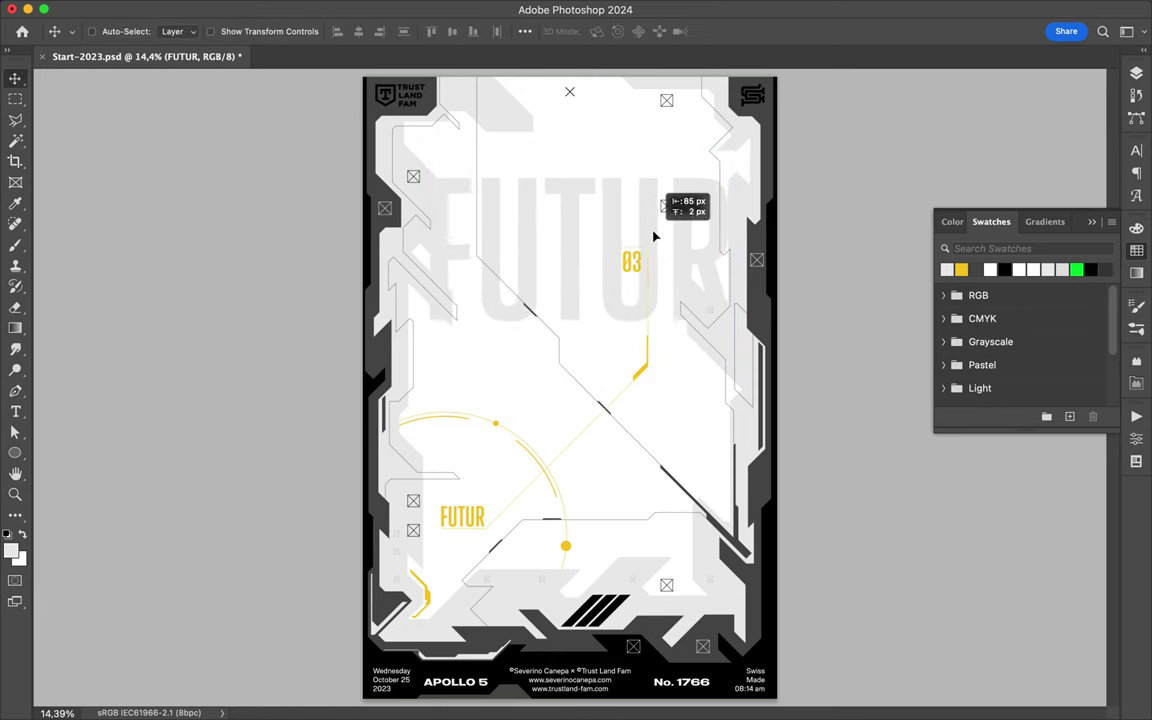
Move the big FUTUR text down and rotate it -105° to run vertically.
drag(656, 234, 663, 375)
key(ctrl+t)
mouse_move(488, 260)
mouse_down()
mouse_move(467, 374)
mouse_move(488, 226)
mouse_up()
key(Return)
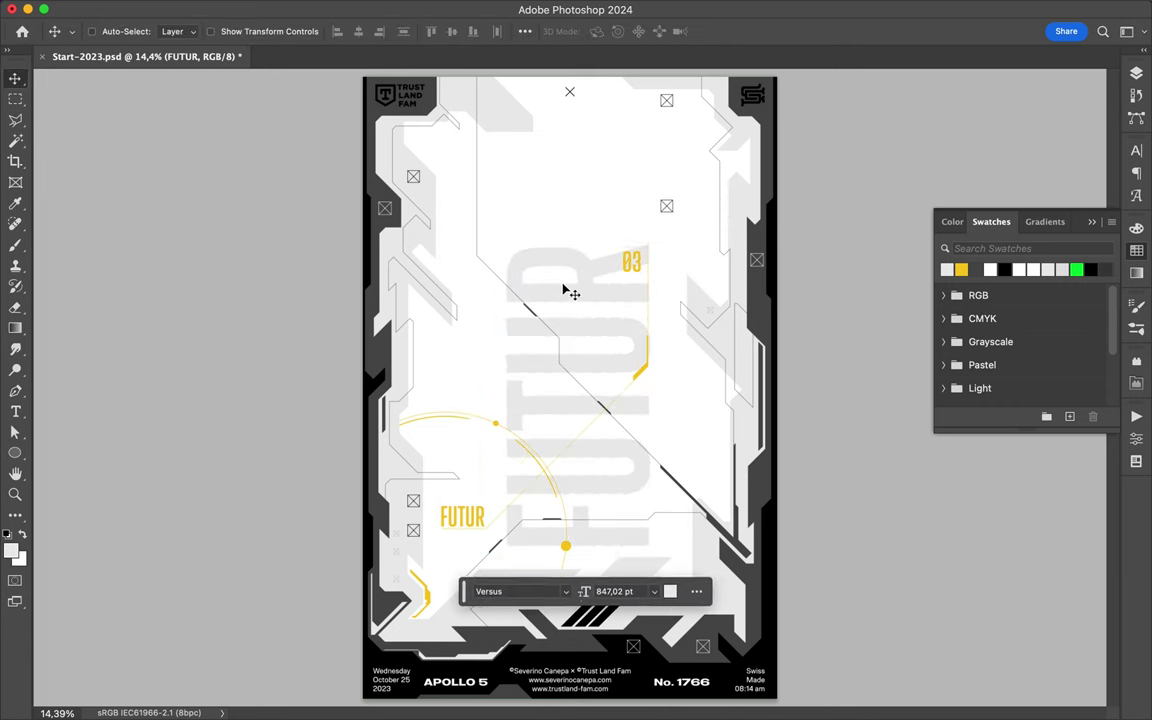
scroll(607, 291, up, 3)
scroll(607, 290, up, 2)
scroll(579, 661, down, 5)
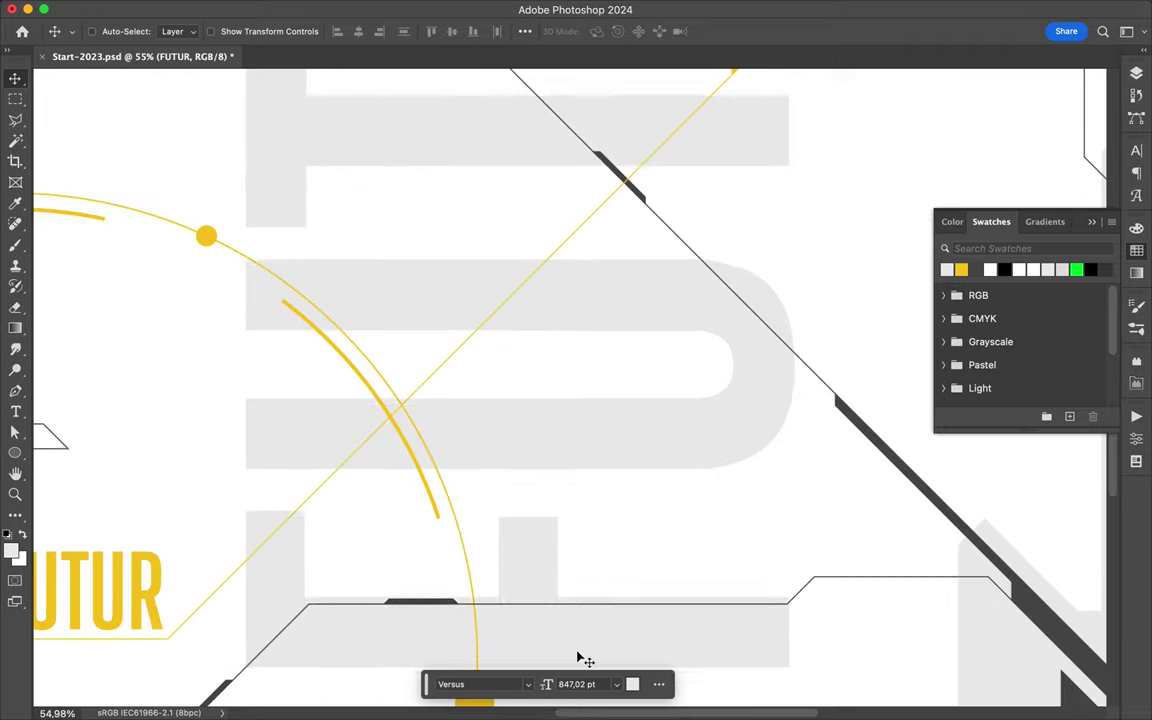
scroll(579, 661, down, 2)
scroll(586, 652, down, 3)
Draw a white diagonal stripe with the Pen tool above Vector Smart Object copy 6.
scroll(586, 652, down, 1)
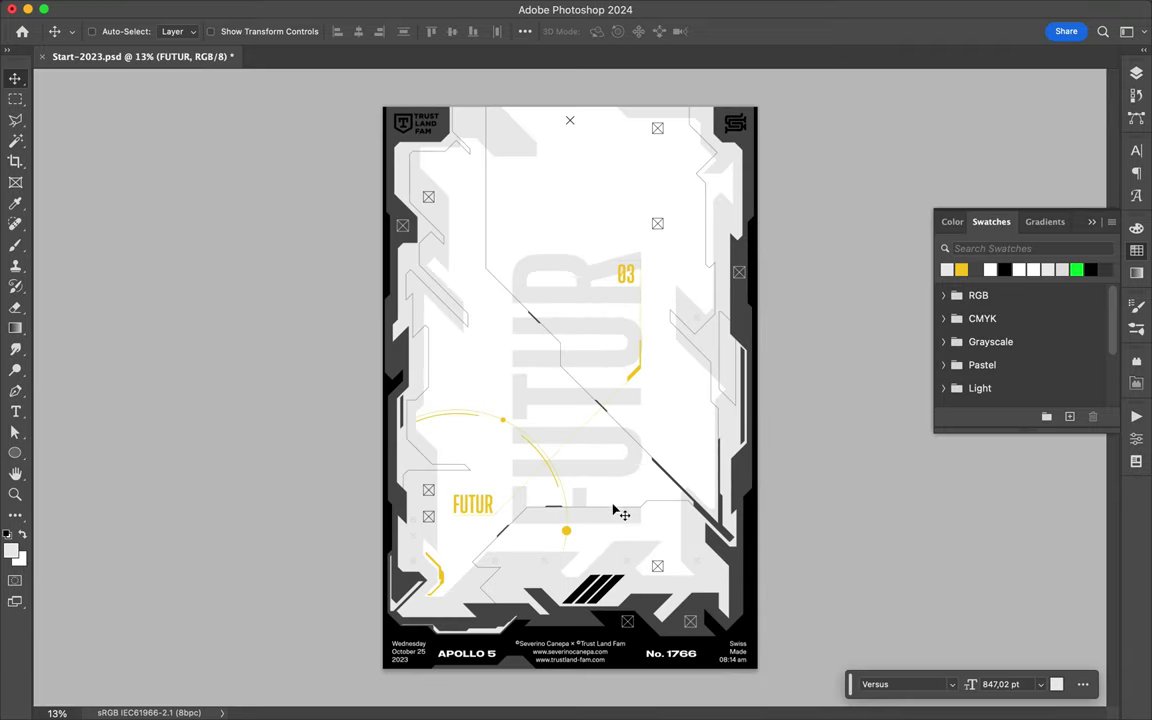
scroll(750, 549, up, 3)
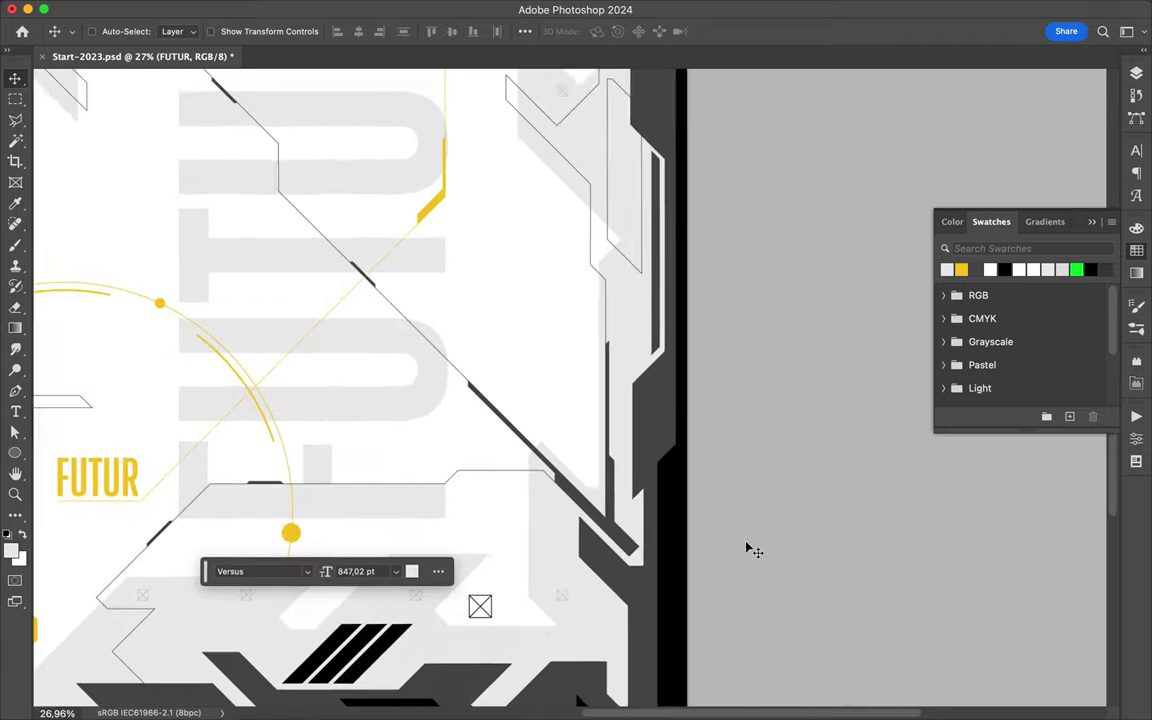
key(p)
click(748, 437)
click(725, 460)
click(988, 270)
key(F7)
drag(1016, 617, 1000, 272)
Make four stripe copies, move Shape 15 and 16 above them, and select the stripes.
key(v)
drag(735, 455, 735, 515)
click(1028, 199)
shift+click(999, 166)
drag(1028, 199, 1000, 258)
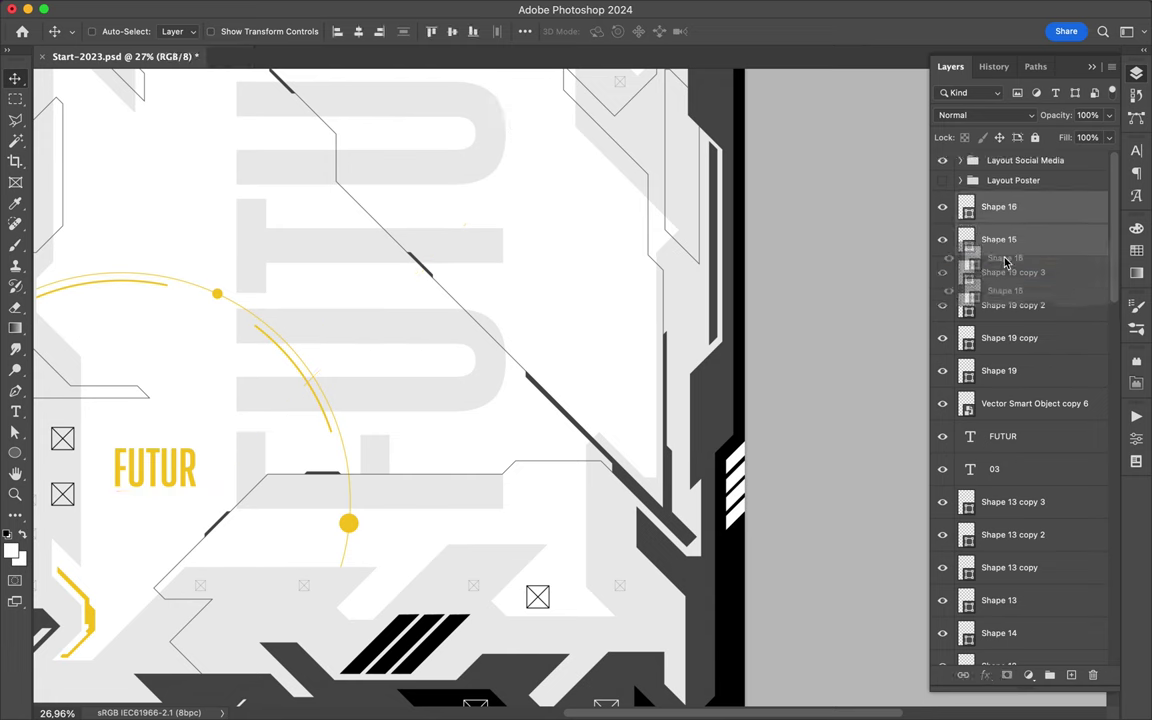
click(1013, 272)
shift+click(1003, 366)
Align the four white stripes and move them up onto the poster's right border.
click(521, 33)
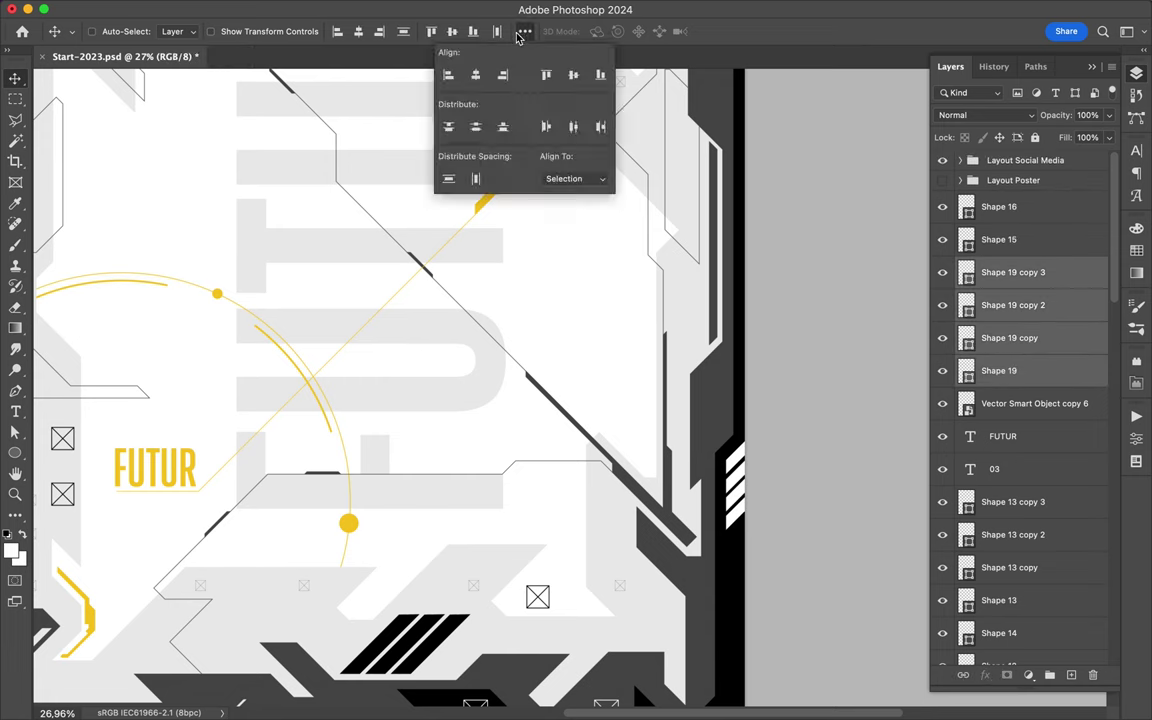
drag(768, 382, 745, 452)
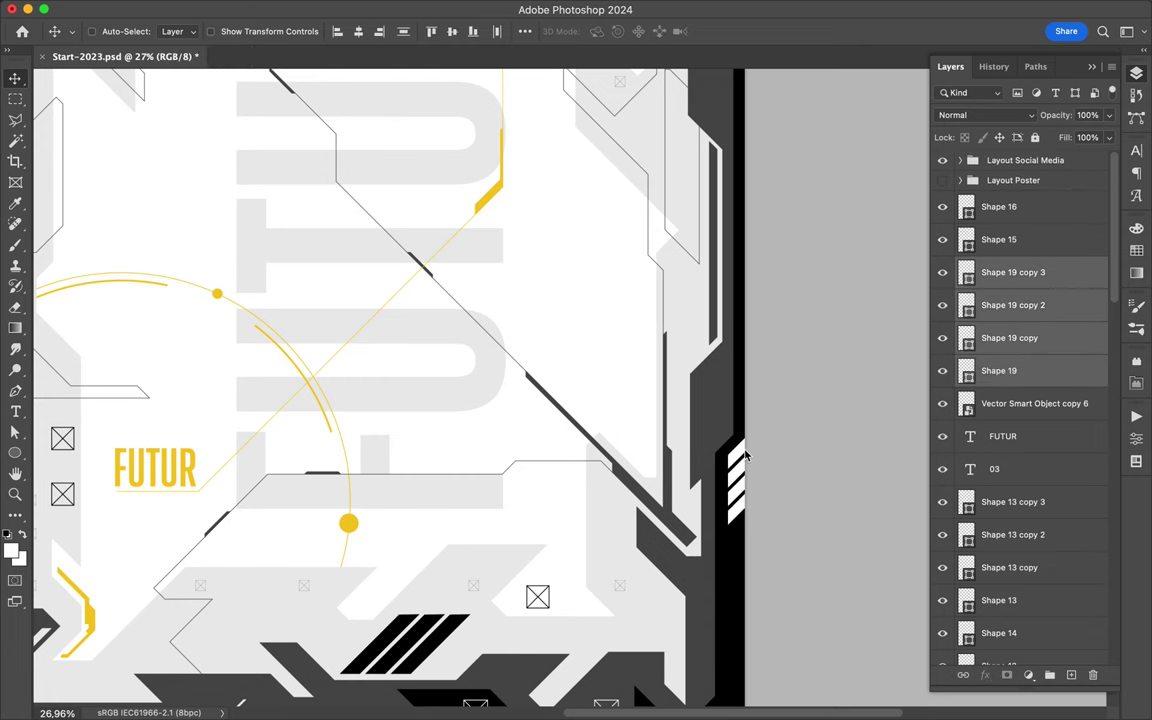
scroll(745, 455, down, 5)
mouse_move(745, 455)
mouse_down()
mouse_move(327, 460)
mouse_move(340, 130)
mouse_up()
scroll(728, 220, up, 4)
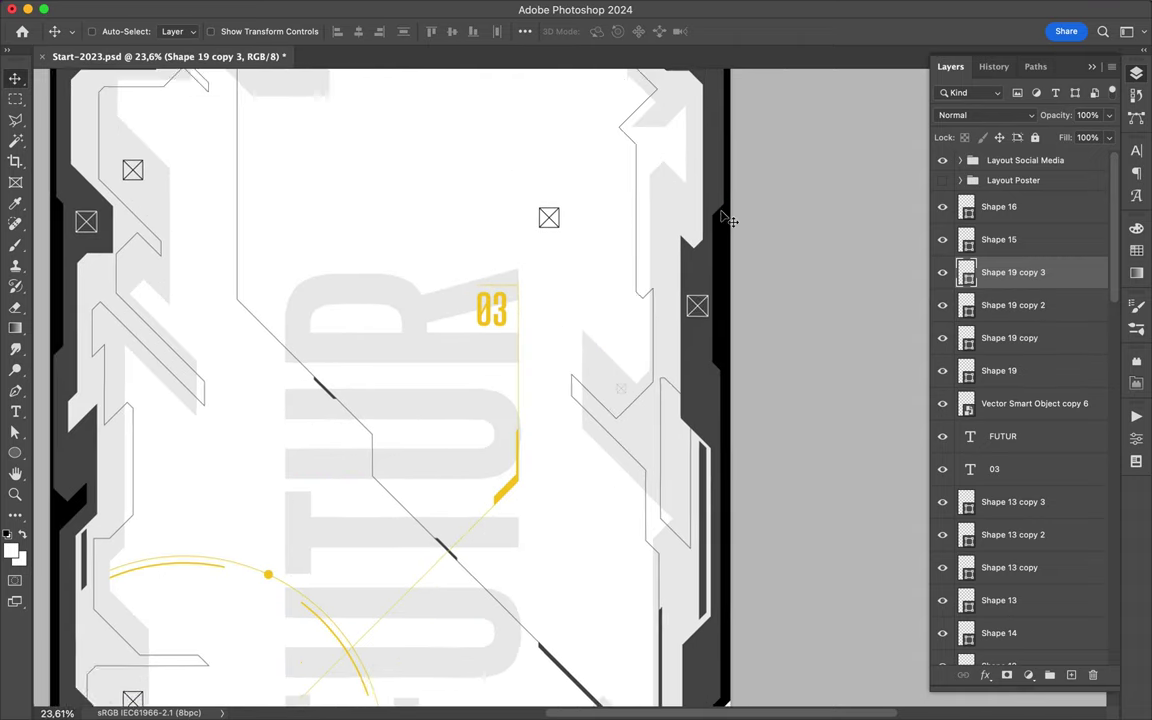
scroll(728, 220, up, 2)
key(p)
click(700, 212)
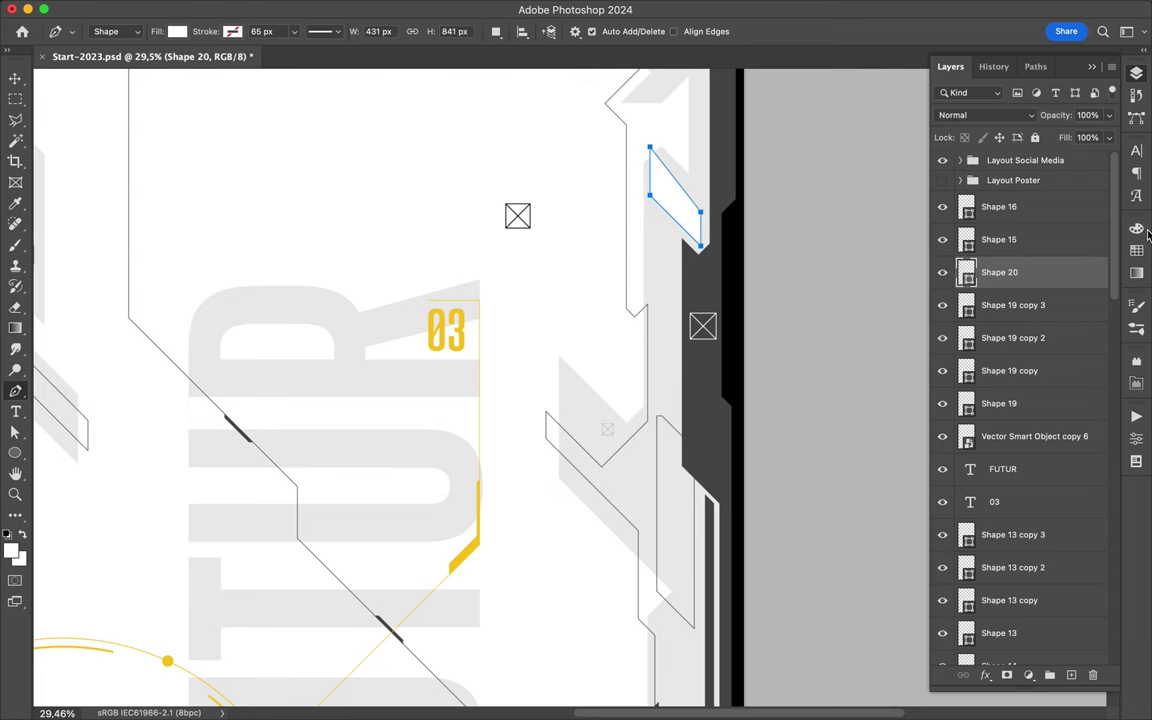
Close the right-border accent shape, fill it yellow and rasterize it.
click(1136, 228)
click(944, 267)
right_click(1000, 272)
click(964, 591)
Cut part of the accent shape with the Polygonal Lasso and shift it to leave a gap.
key(l)
click(652, 121)
double_click(719, 203)
key(Delete)
key(ctrl+d)
key(v)
mouse_move(674, 184)
mouse_down()
mouse_move(684, 231)
mouse_move(673, 167)
mouse_up()
scroll(537, 375, down, 3)
scroll(663, 206, down, 2)
scroll(578, 516, up, 3)
scroll(578, 516, up, 1)
Draw a bottom-right corner line with no fill and a solid 5 px yellow stroke.
key(p)
click(714, 236)
click(695, 255)
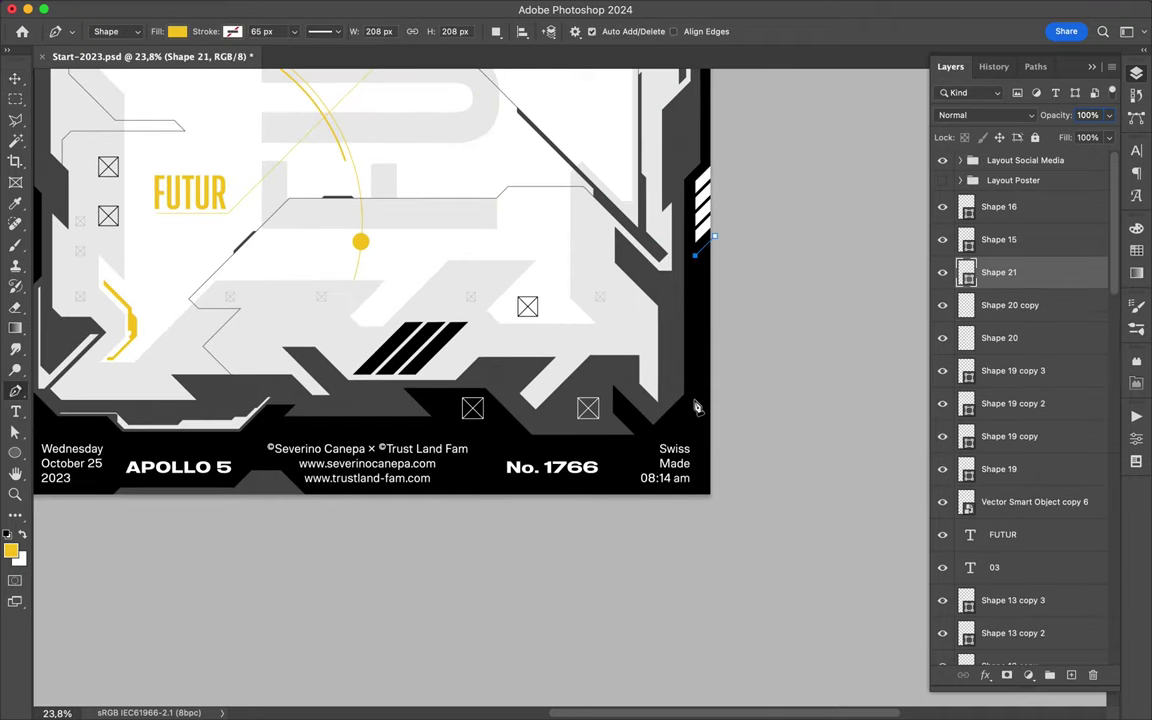
key(a)
click(238, 31)
click(143, 113)
click(294, 31)
click(188, 113)
click(385, 31)
scroll(797, 372, left, 5)
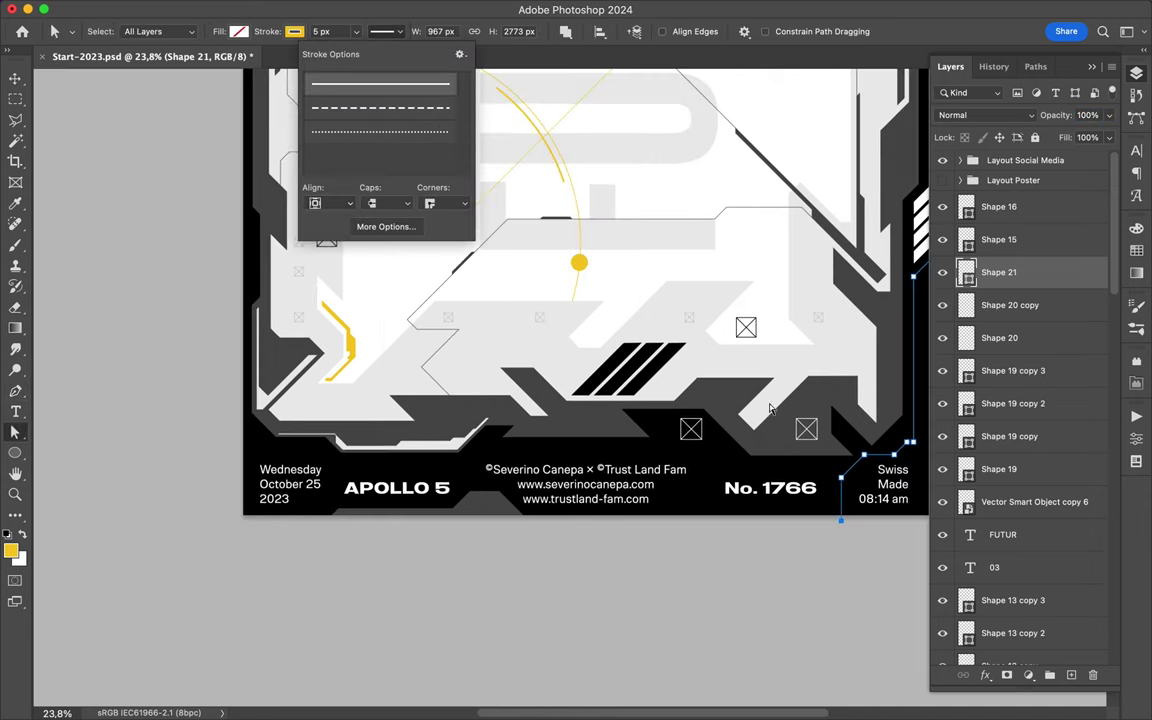
Draw a matching yellow line above the date text.
key(p)
click(237, 444)
click(317, 444)
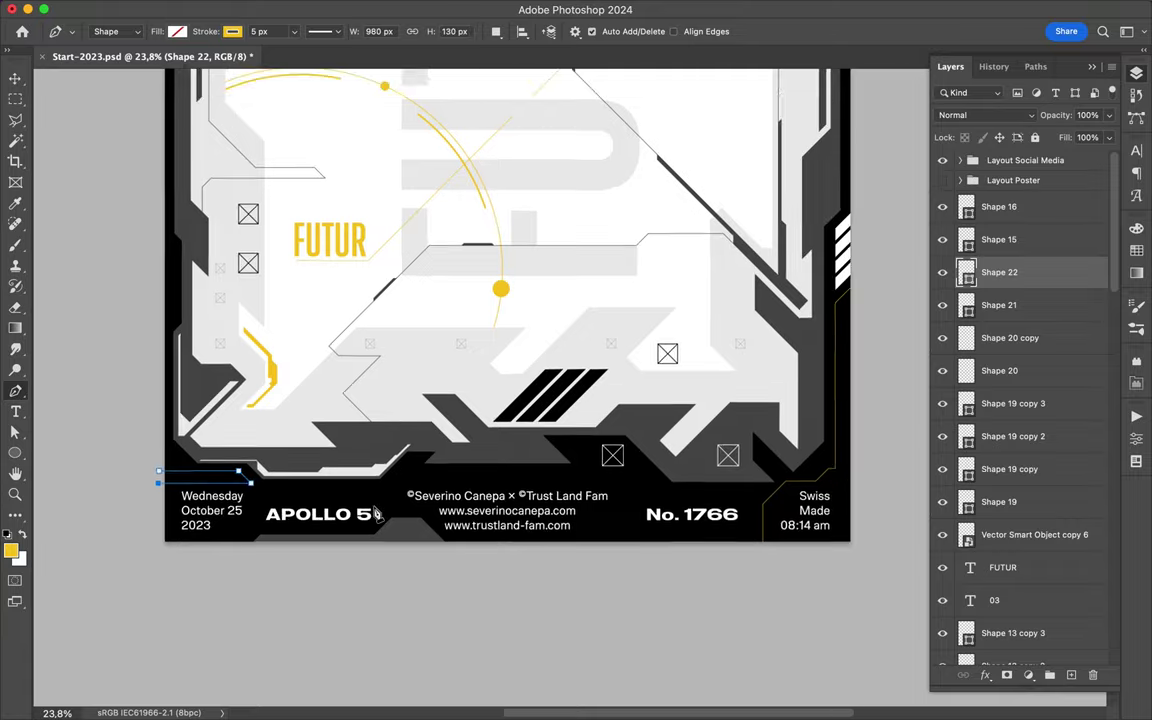
key(v)
alt+scroll(394, 573, down, 3)
alt+scroll(291, 369, up, 5)
alt+scroll(297, 371, up, 2)
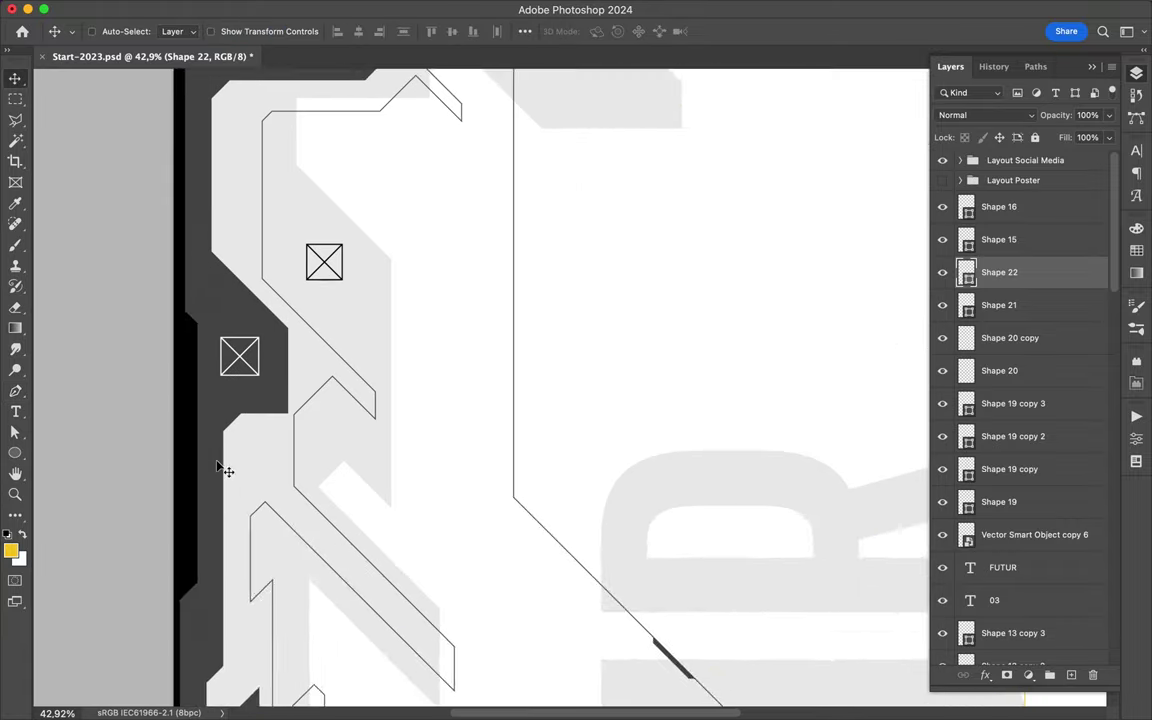
scroll(301, 351, up, 3)
Select the logo frame, Rectangle 2 in the Layout Social Media group.
key(p)
alt+scroll(340, 270, down, 1)
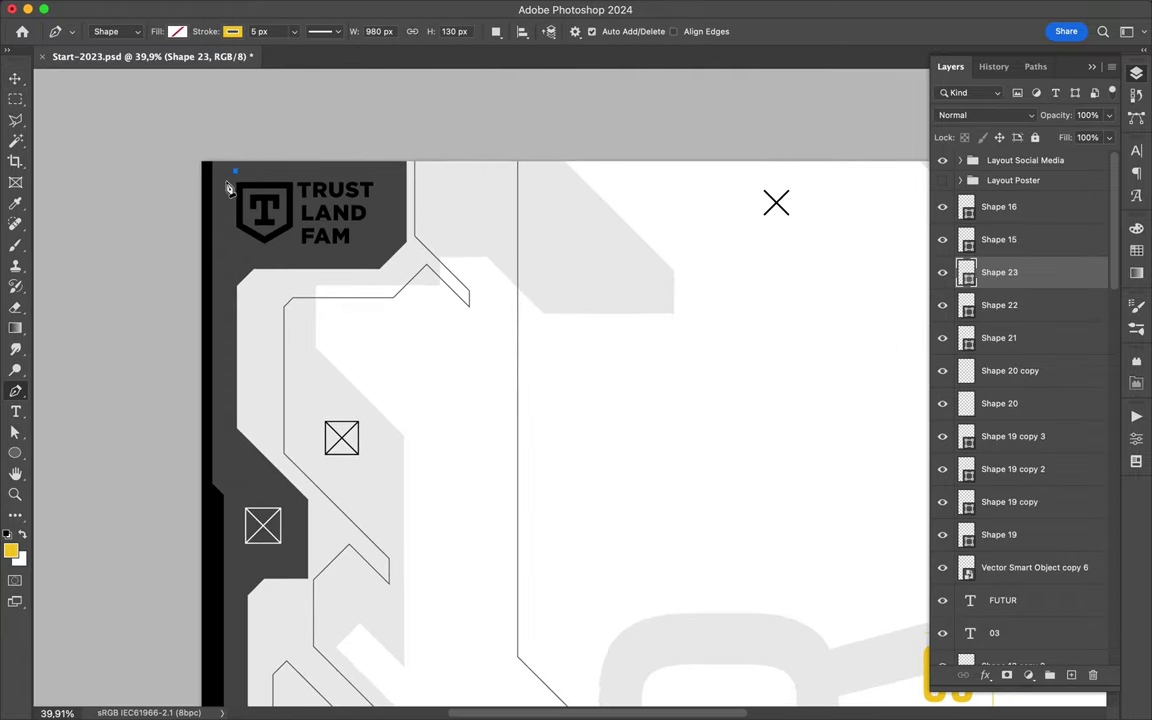
click(365, 172)
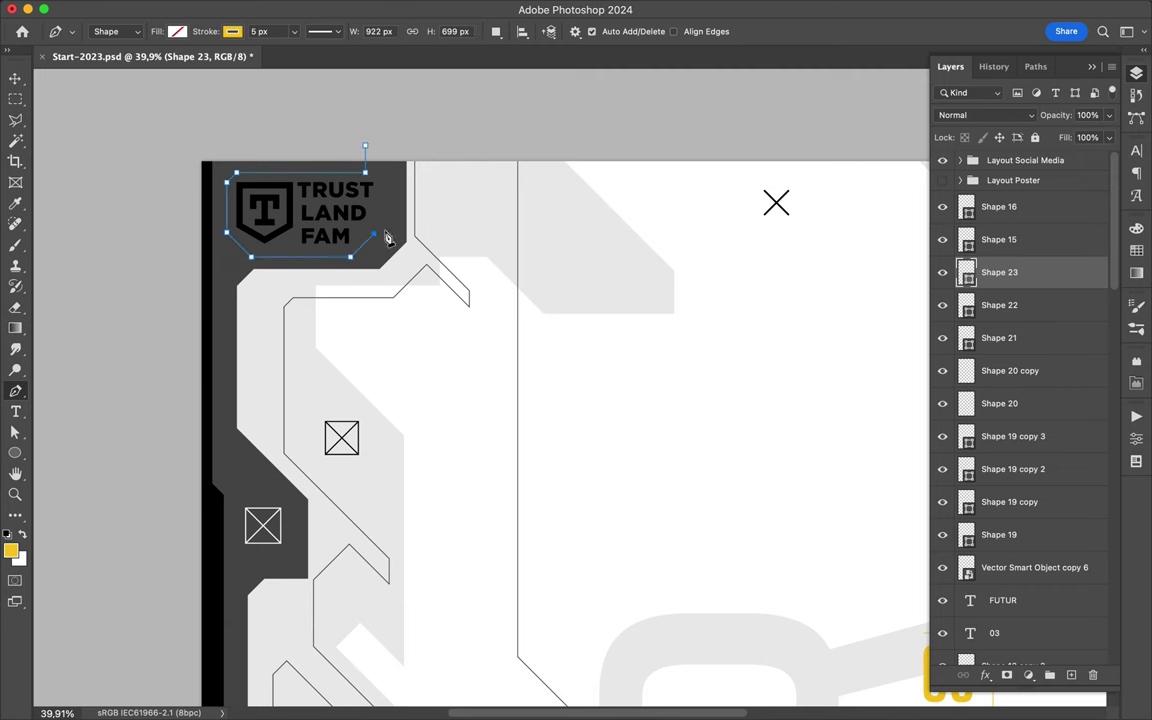
key(a)
click(400, 112)
alt+scroll(478, 118, down, 2)
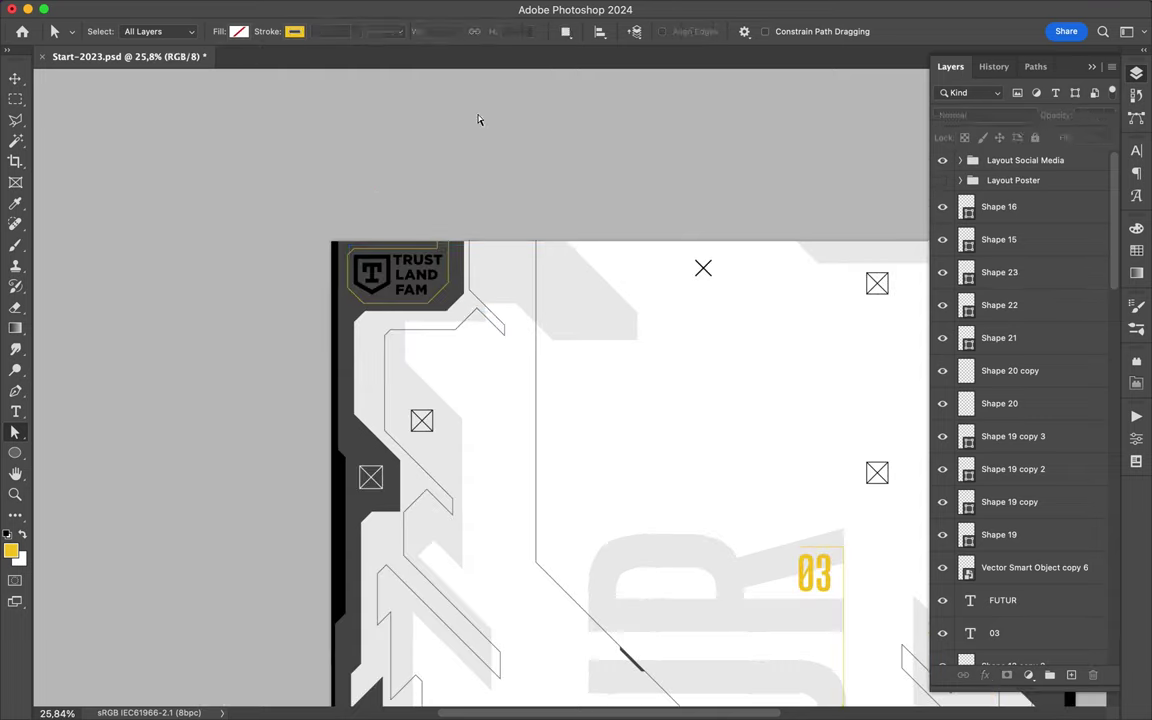
click(403, 223)
click(313, 256)
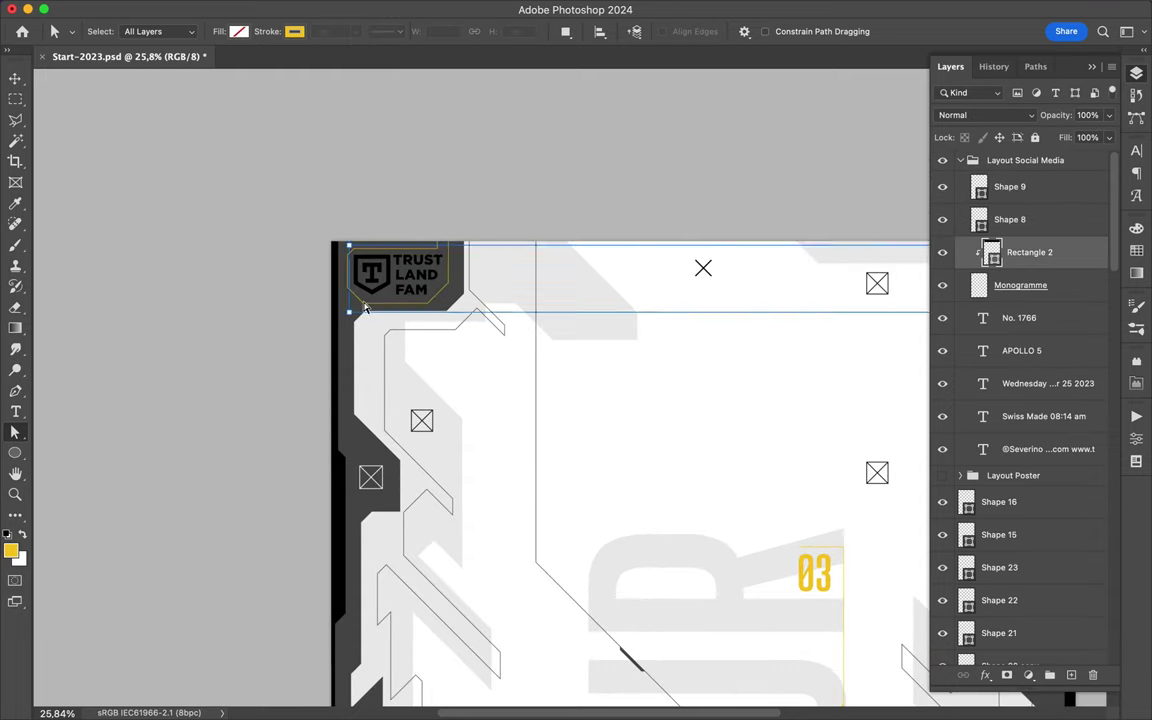
alt+scroll(313, 256, up, 2)
click(298, 262)
Set the logo frame's fill colour to yellow.
key(p)
click(177, 31)
click(128, 113)
alt+scroll(634, 124, down, 2)
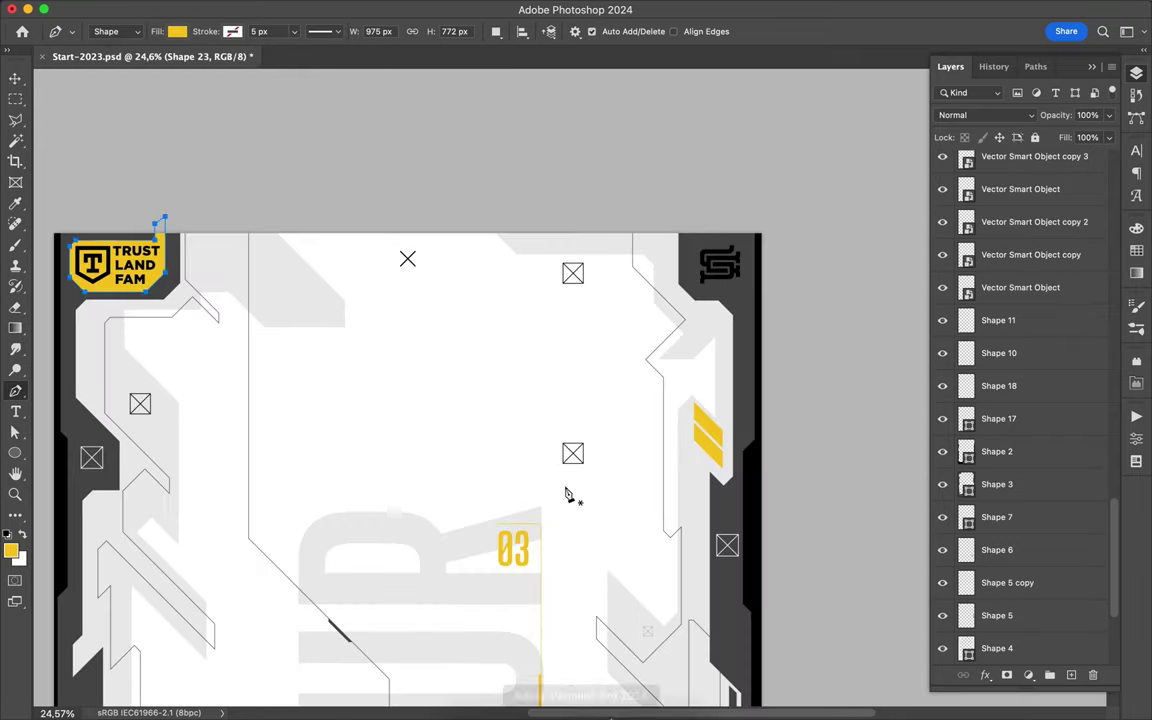
alt+scroll(571, 494, up, 2)
alt+scroll(566, 494, up, 1)
scroll(540, 470, down, 1)
scroll(540, 470, left, 1)
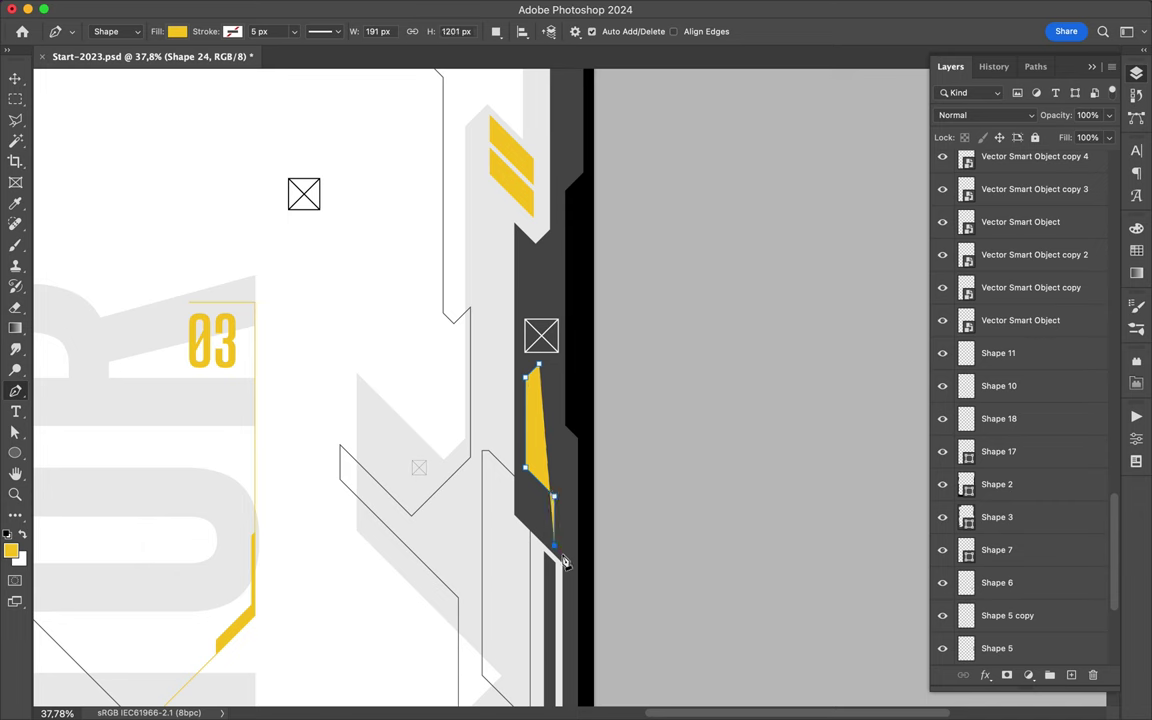
Finish Shape 24 and scale down the bent yellow accent on the right border.
key(v)
scroll(1020, 400, up, 10)
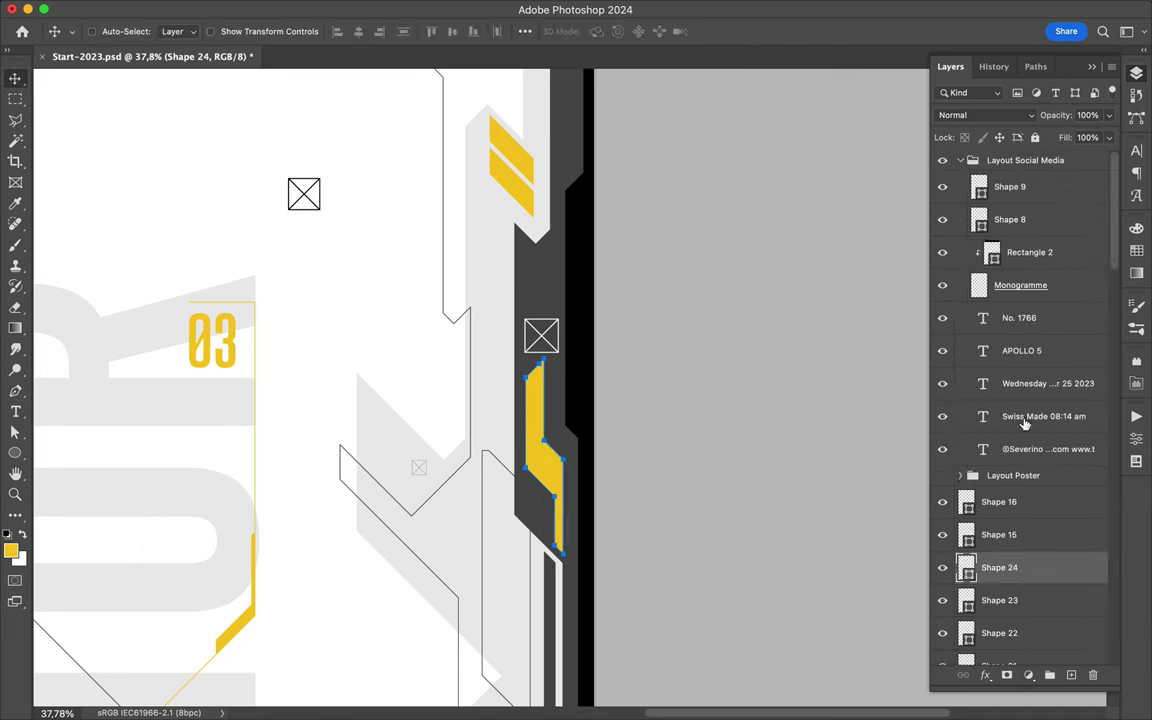
right_click(1000, 245)
click(665, 374)
key(l)
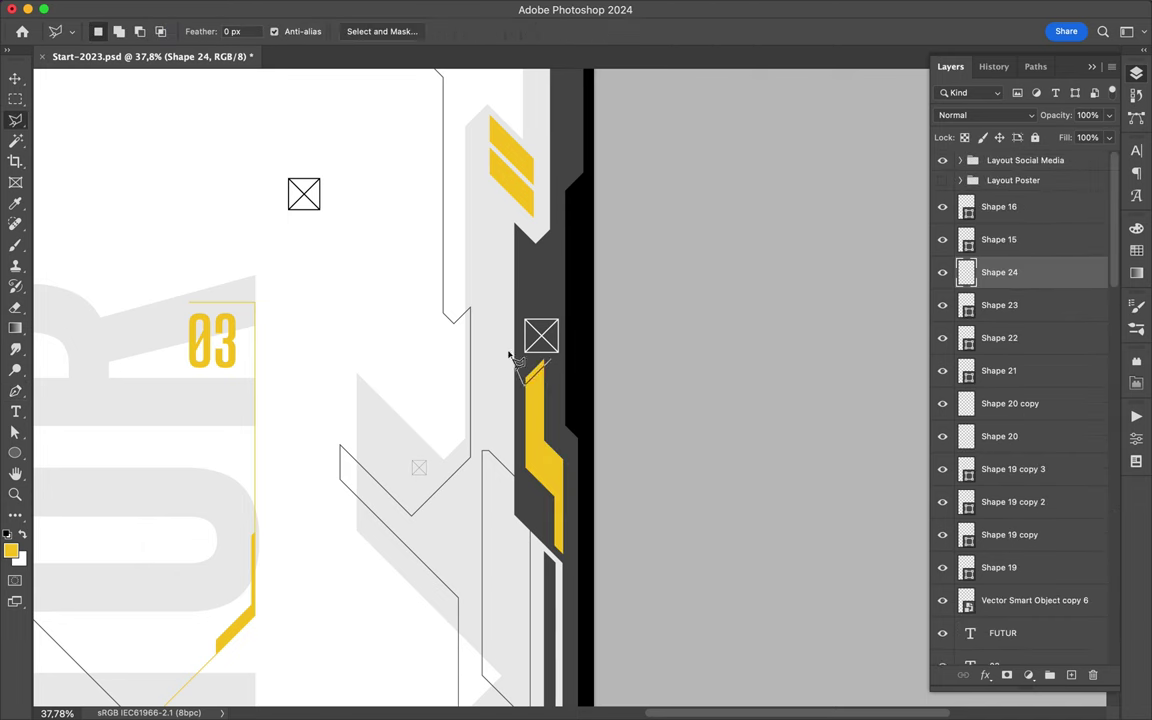
scroll(586, 360, down, 5)
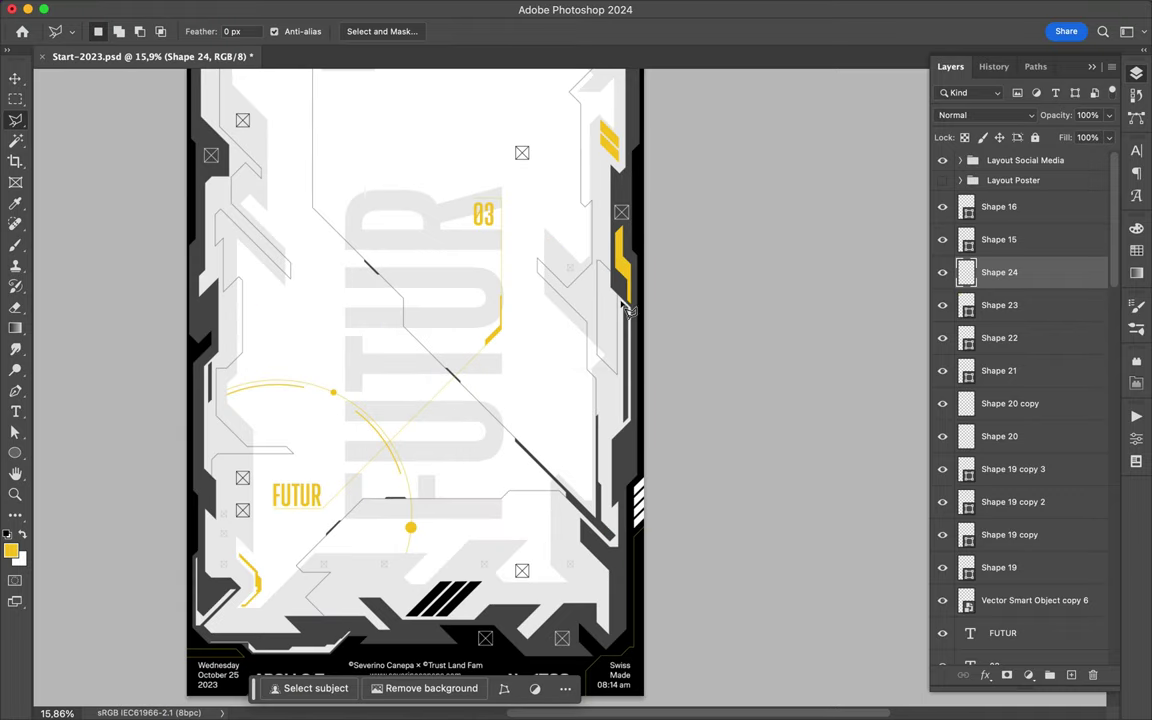
key(ctrl+t)
key(Return)
Draw a thin Shape 25 stripe in the upper left with a light-gray fill.
scroll(585, 260, up, 3)
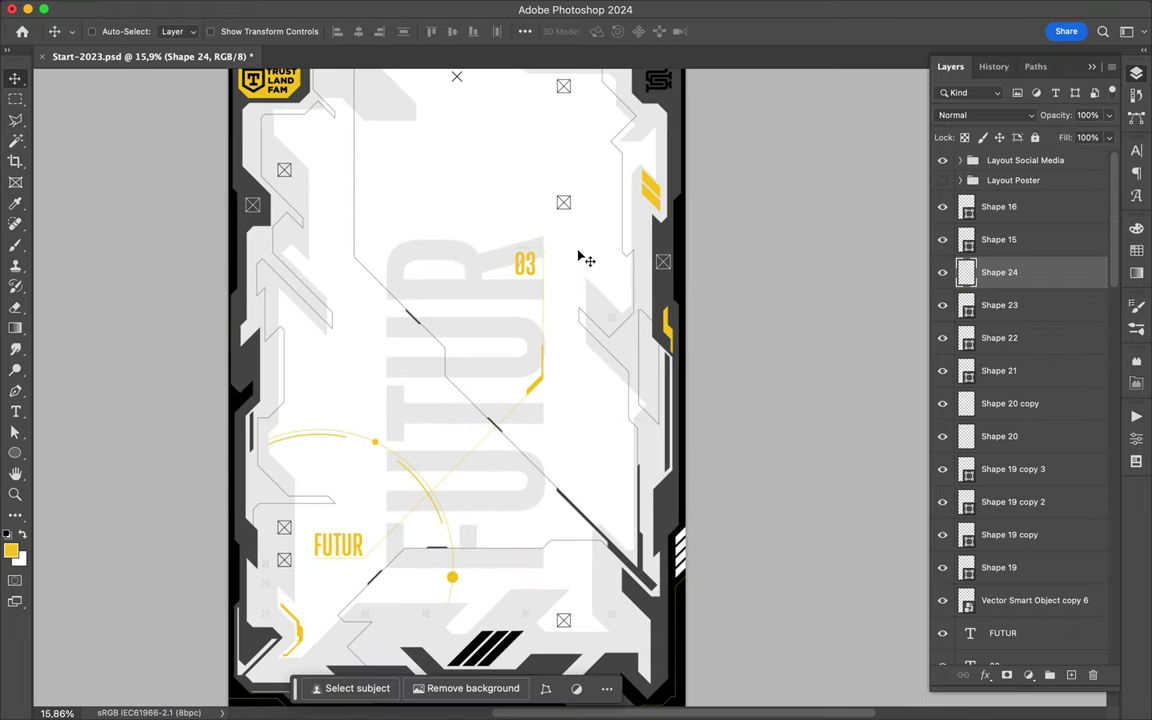
scroll(585, 260, down, 3)
scroll(585, 260, left, 3)
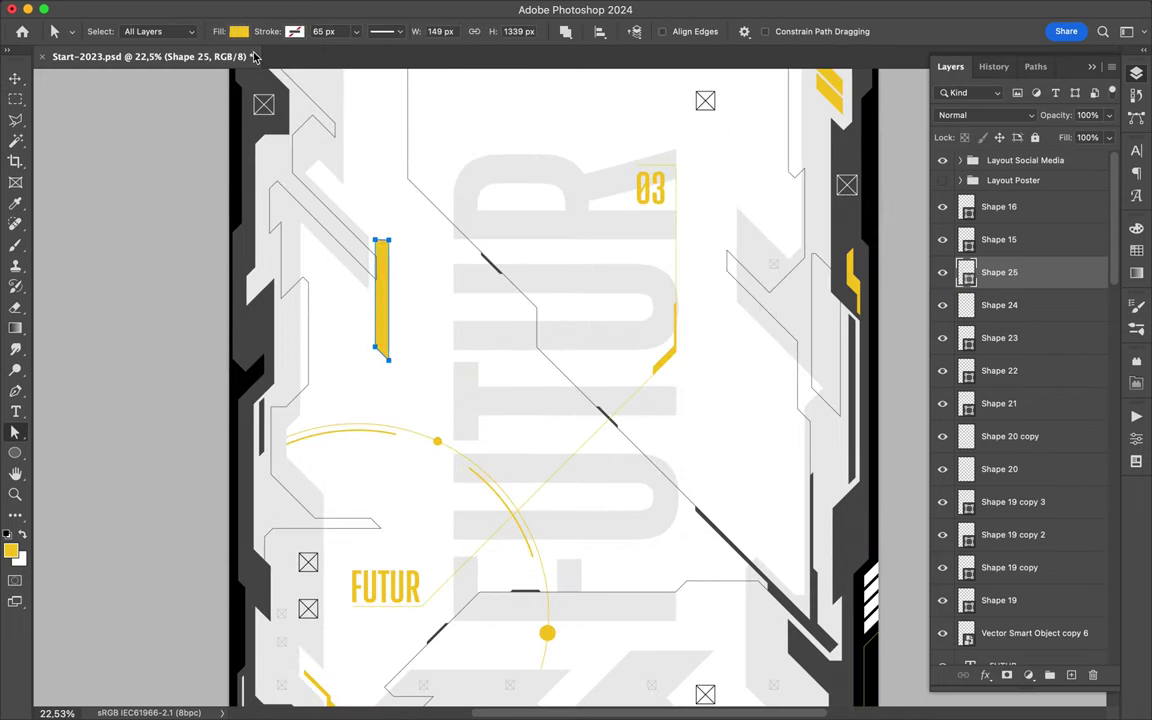
click(238, 31)
click(118, 55)
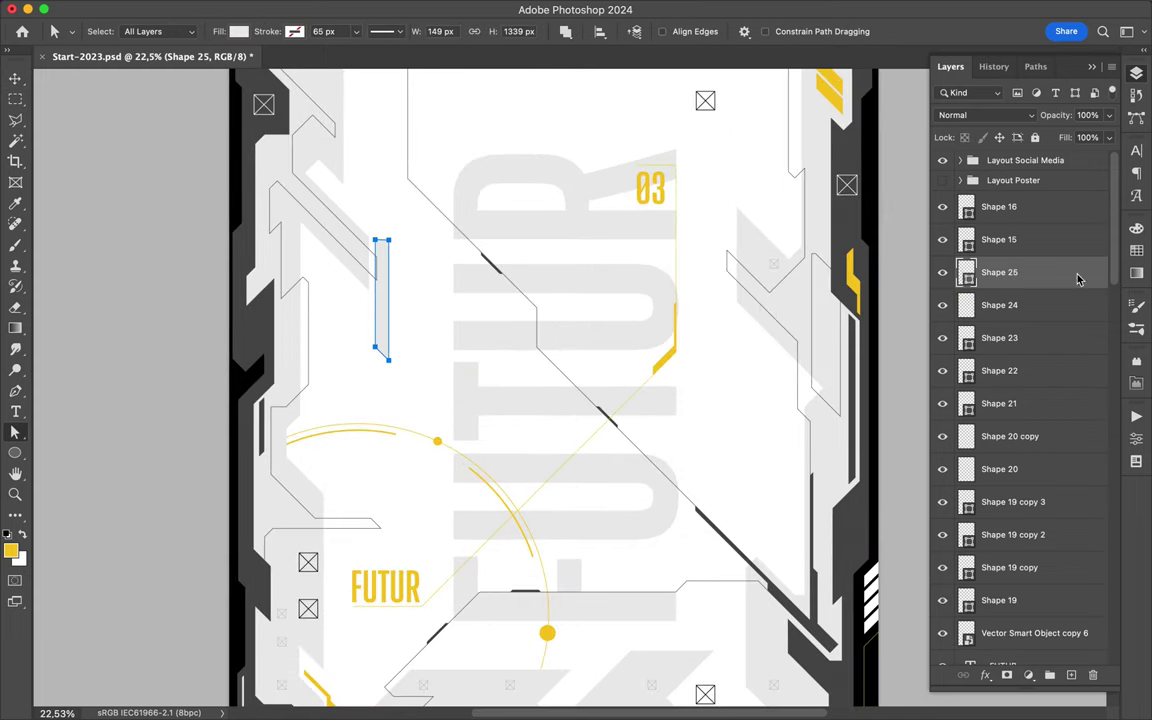
key(l)
Alt-drag copies of the thin stripe and distribute them evenly with the align options.
key(v)
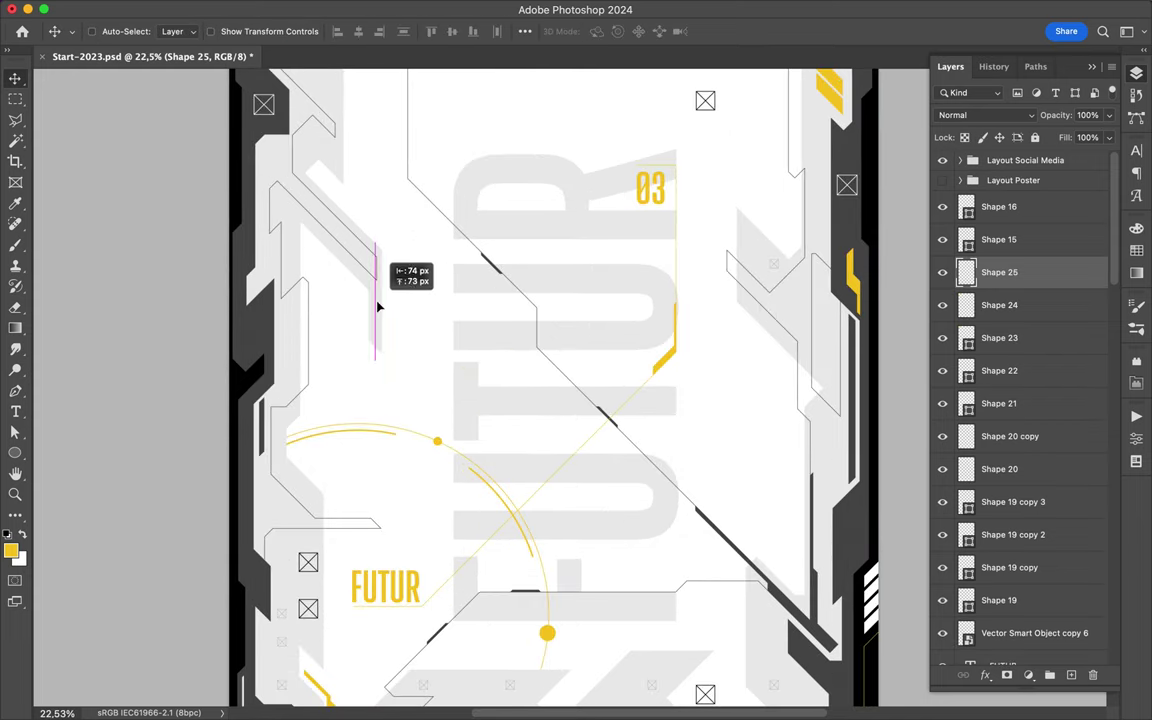
scroll(420, 336, down, 2)
drag(433, 348, 735, 593)
shift+click(999, 337)
click(524, 31)
scroll(740, 598, down, 2)
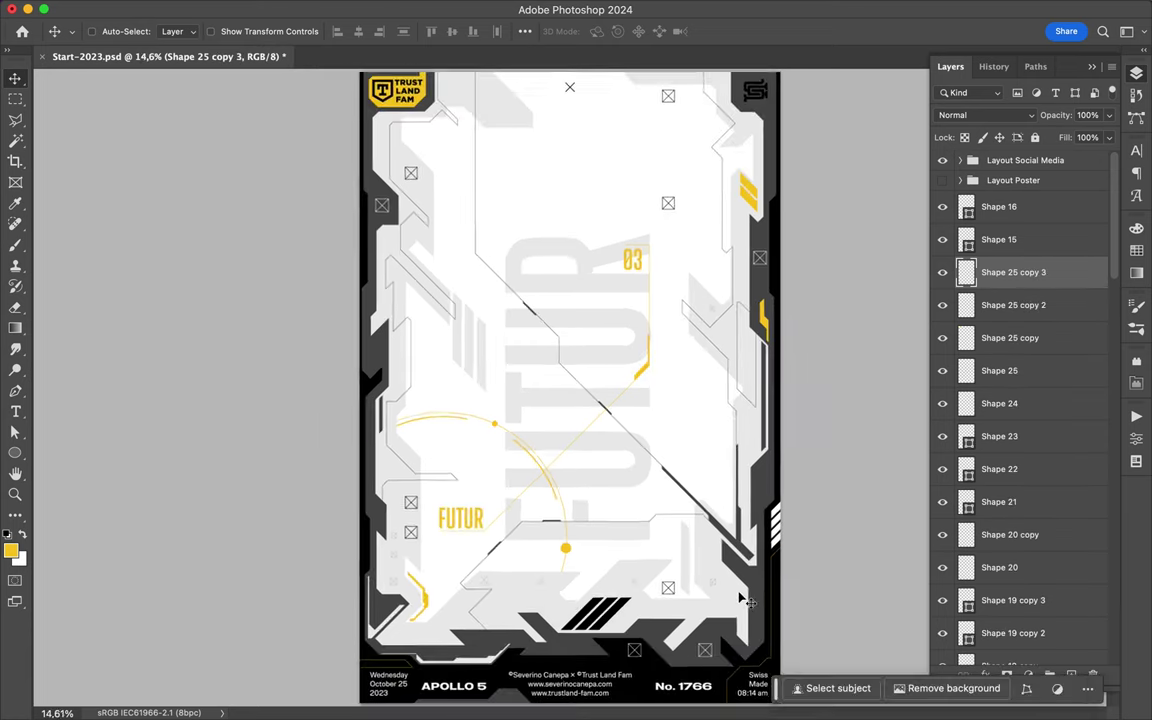
scroll(742, 600, up, 10)
Select the black diagonal Shape 4 stripes at the bottom of the poster.
click(722, 598)
key(l)
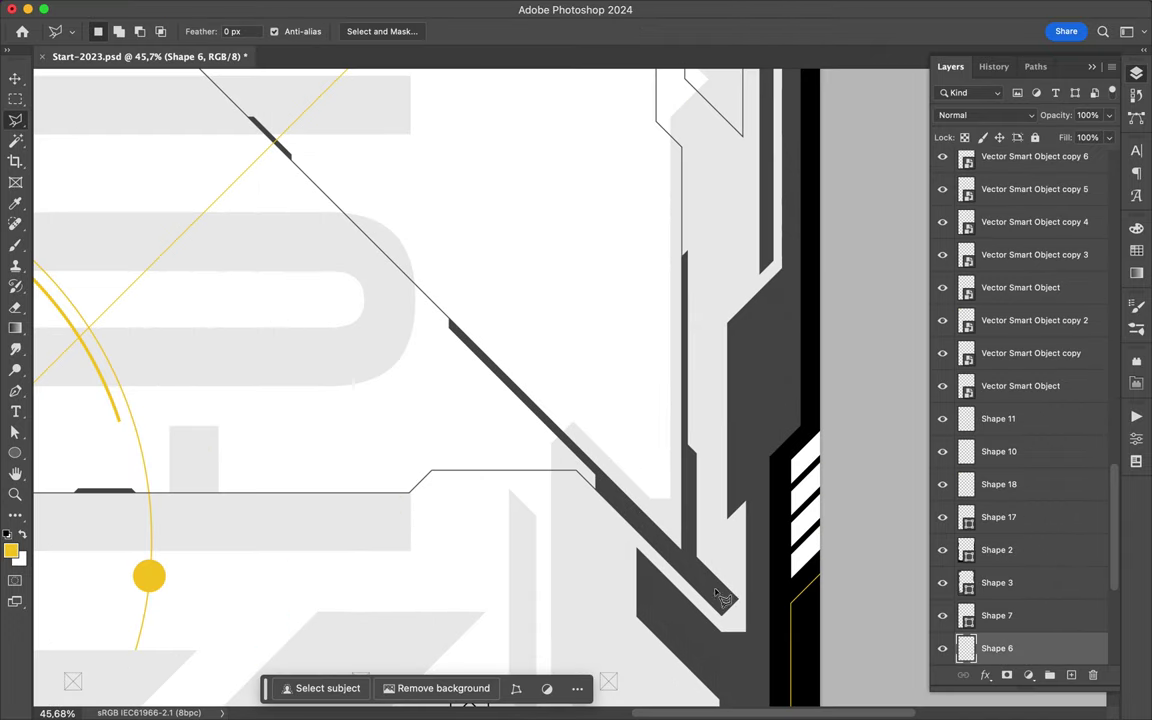
click(722, 598)
double_click(725, 648)
key(a)
click(708, 605)
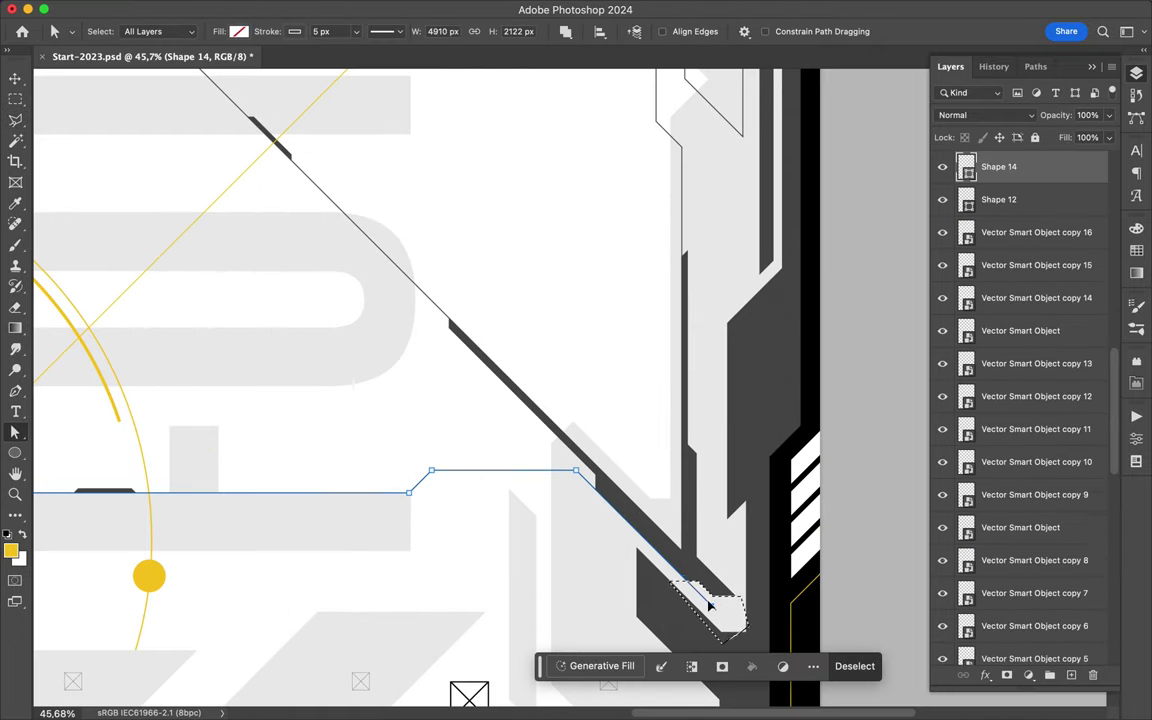
key(v)
click(708, 615)
scroll(764, 609, down, 5)
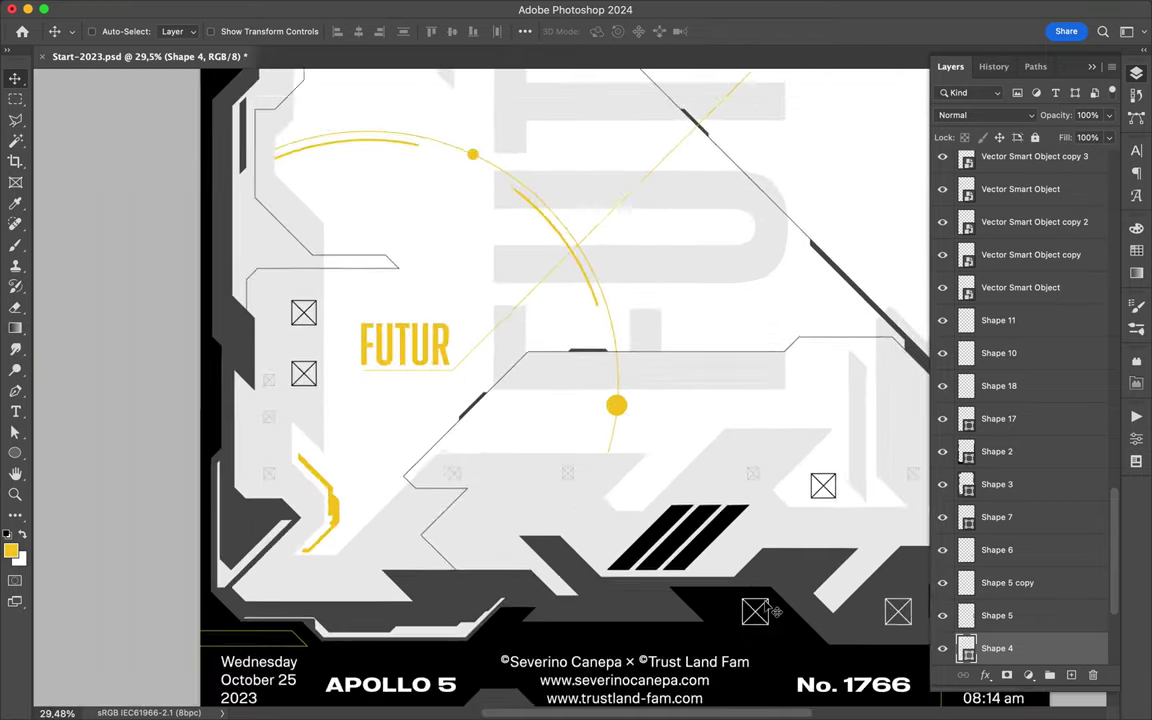
scroll(510, 607, up, 1)
Scale the bottom black stripes down and merge the three stripe layers with Ctrl+E.
key(ctrl+t)
drag(527, 588, 475, 611)
key(Return)
scroll(490, 585, down, 2)
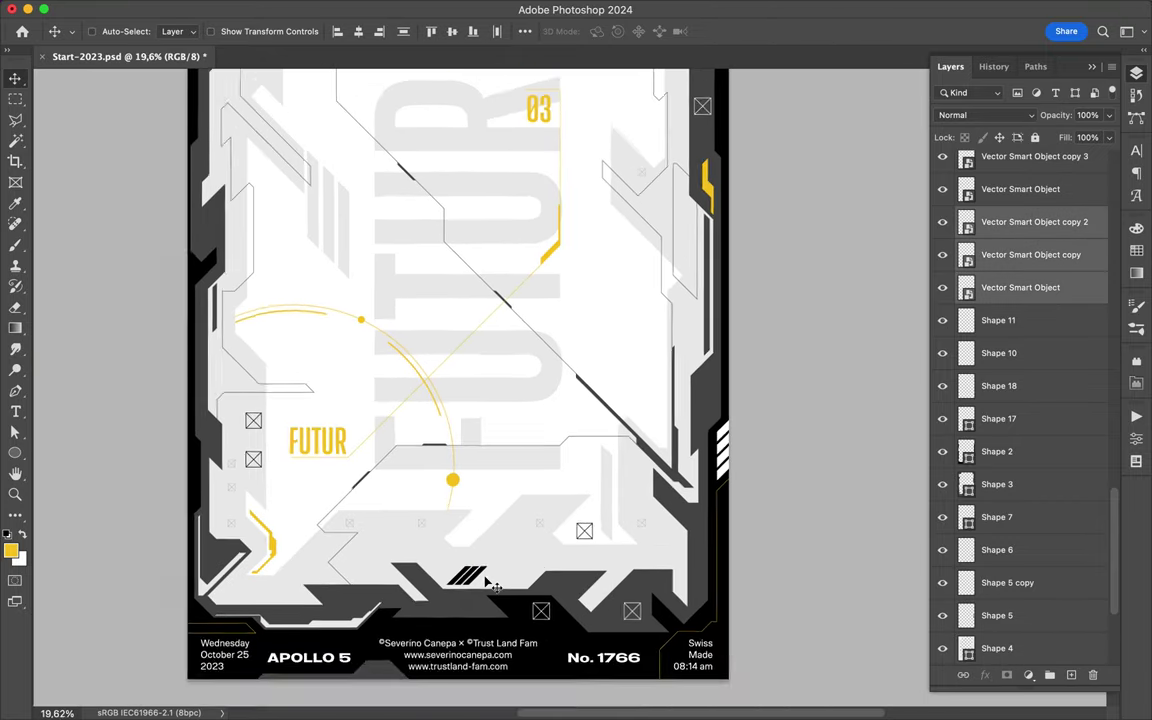
key(ctrl+e)
Alt-drag copies of the stripes to the lower-left and lower-right corners.
drag(258, 596, 258, 598)
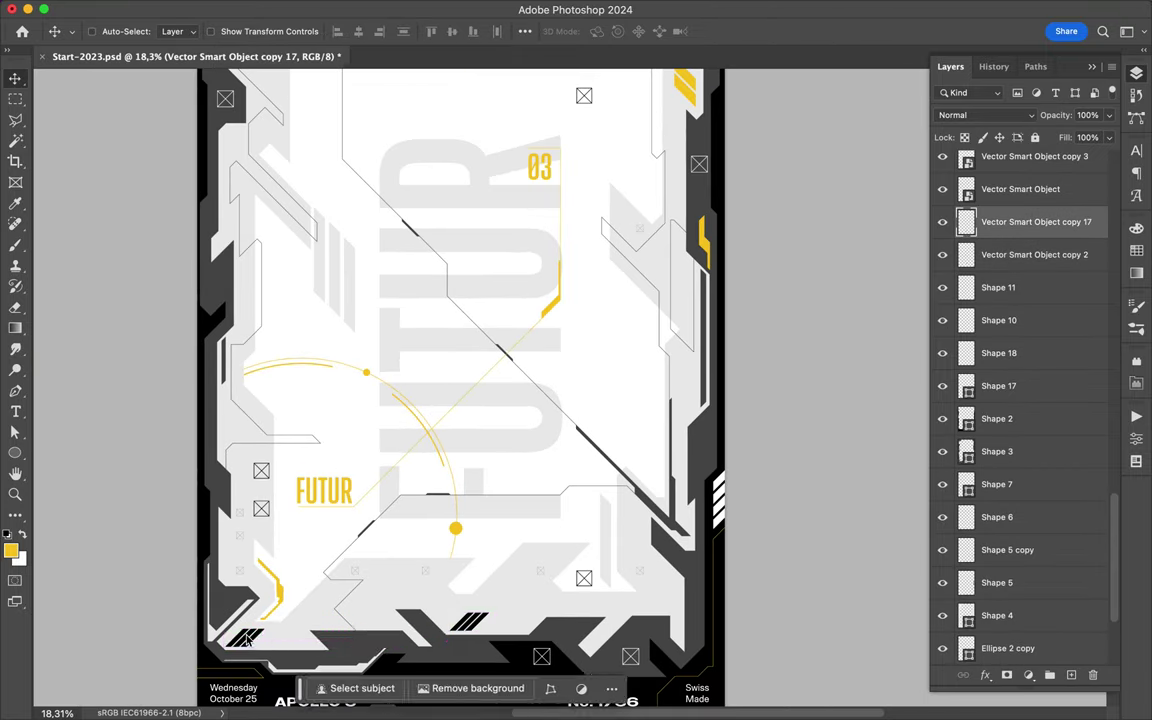
scroll(437, 597, down, 1)
mouse_move(437, 597)
mouse_down()
mouse_move(448, 232)
mouse_move(466, 241)
mouse_move(407, 182)
mouse_up()
key(u)
key(v)
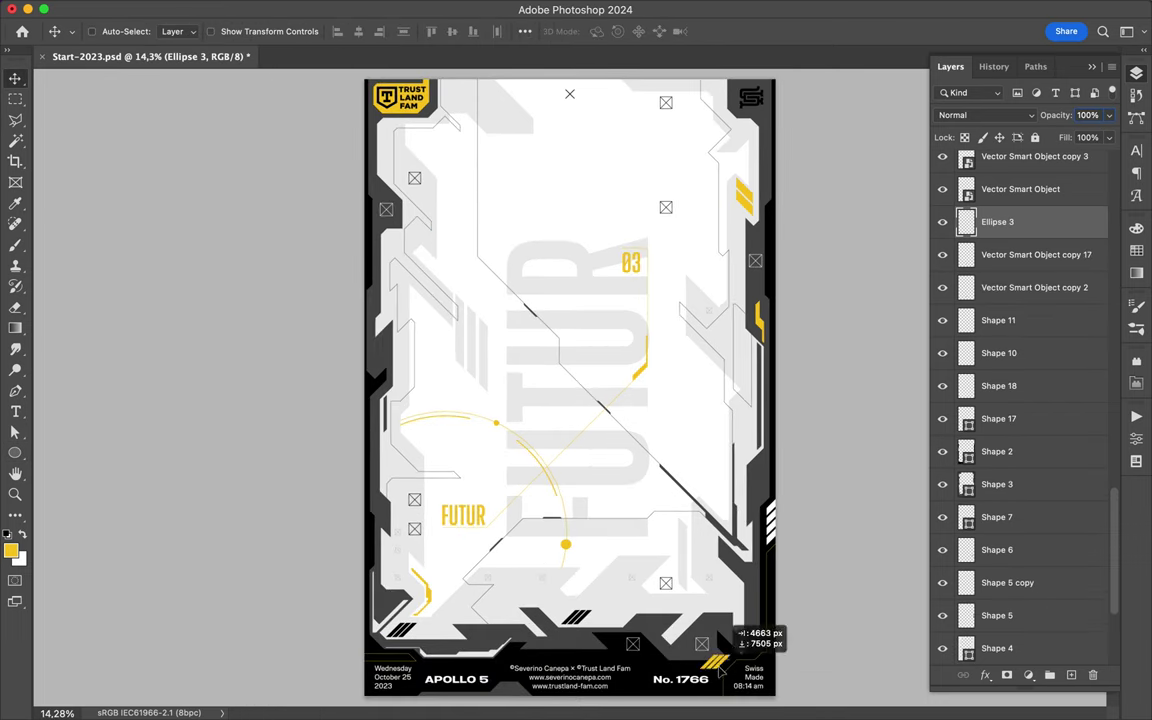
Recolour the lower-right stripe set yellow using the colour swatches.
ctrl+click(680, 650)
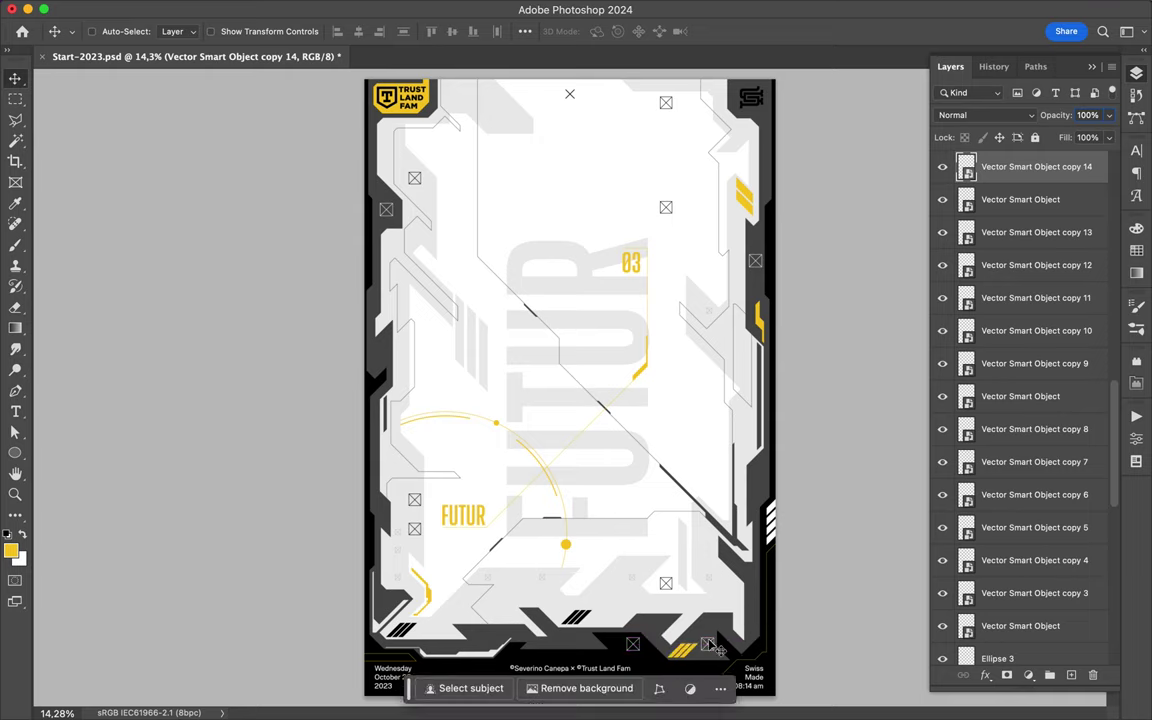
scroll(651, 662, up, 1)
ctrl+click(757, 460)
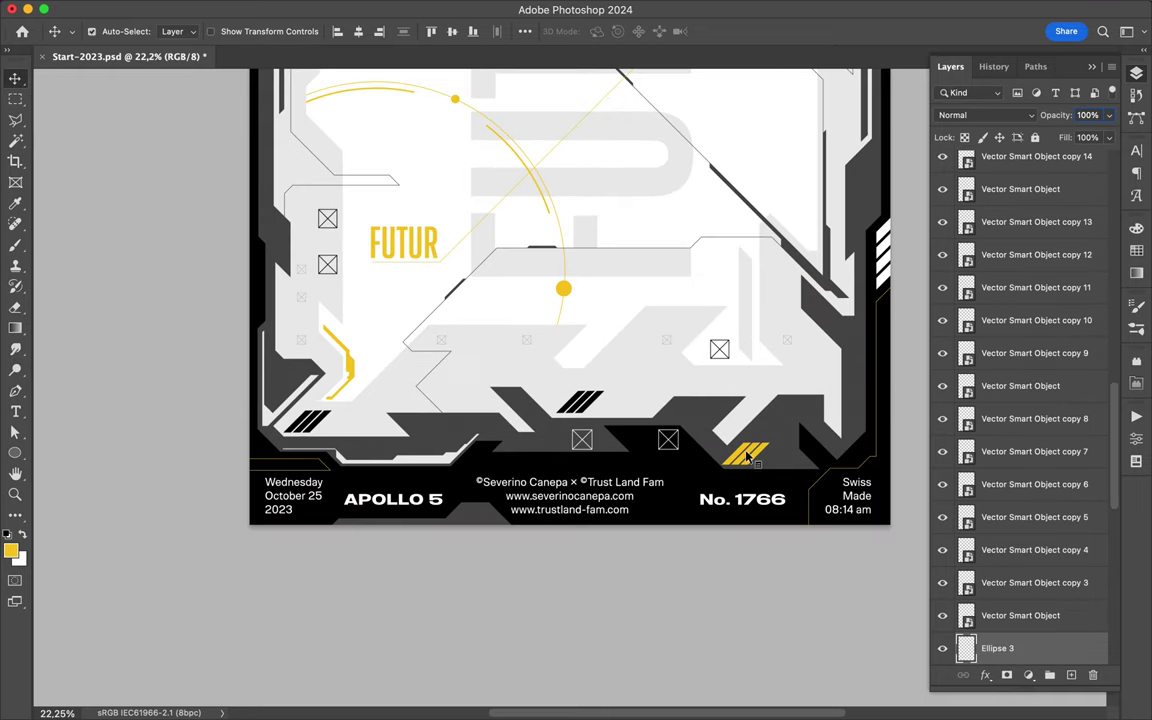
scroll(757, 460, down, 1)
scroll(757, 460, down, 1)
key(a)
click(445, 112)
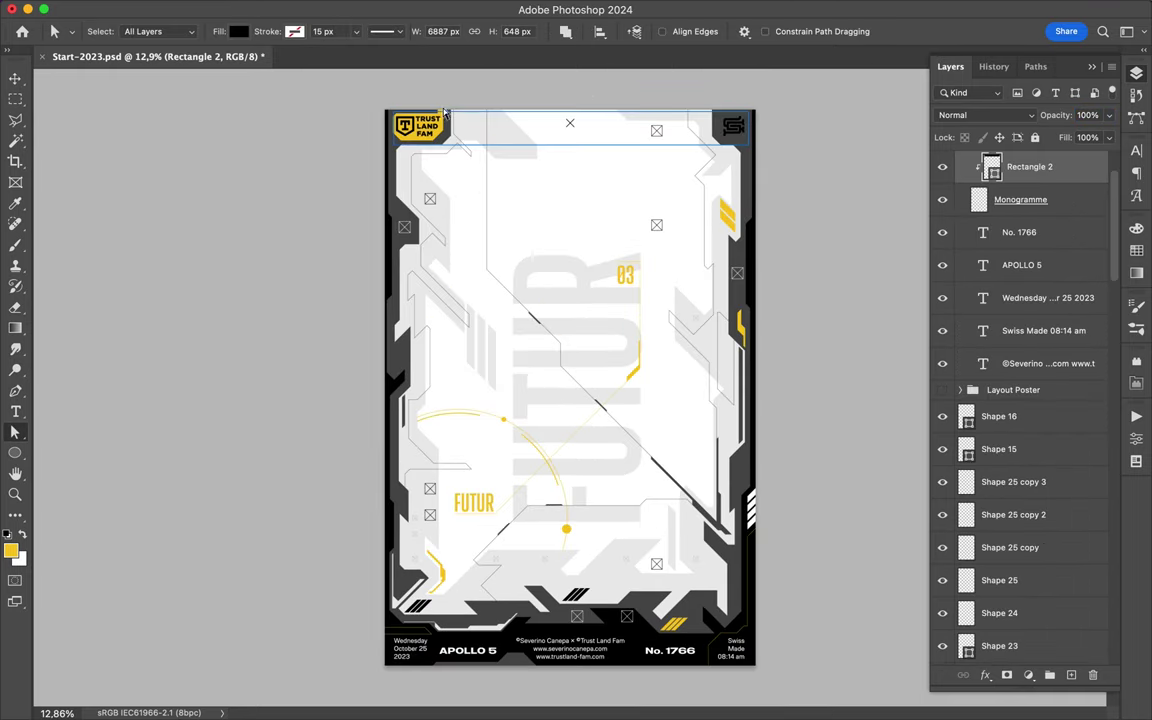
click(1136, 249)
click(946, 269)
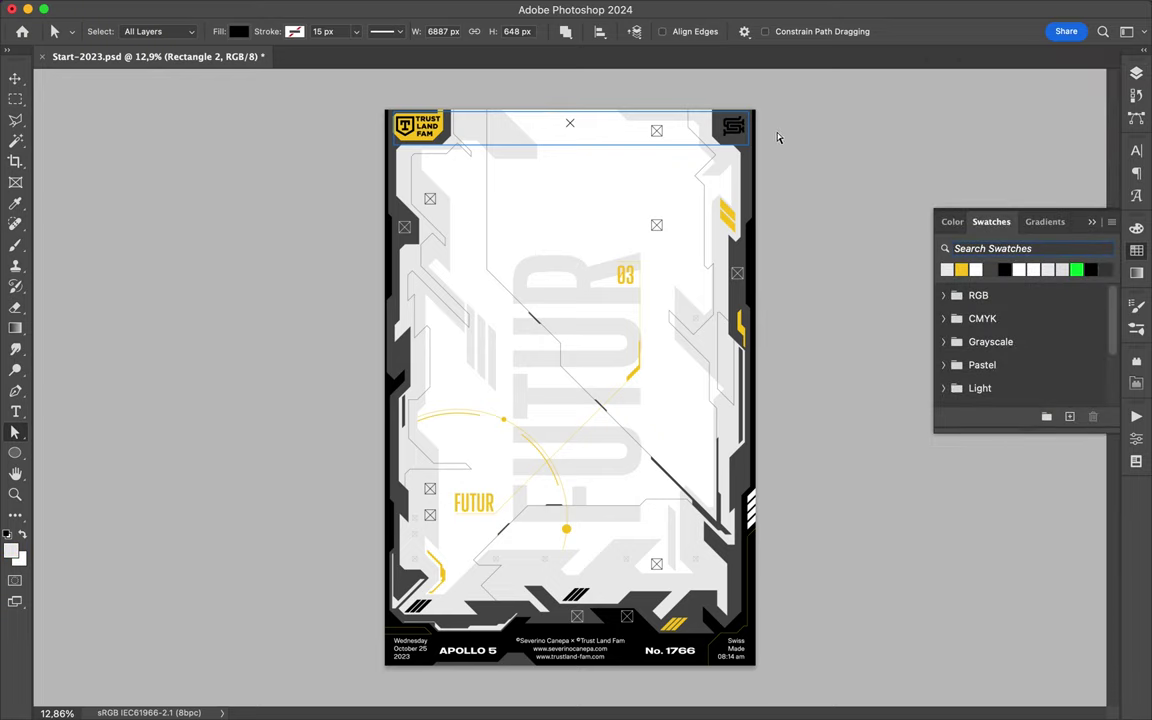
scroll(404, 175, up, 2)
key(v)
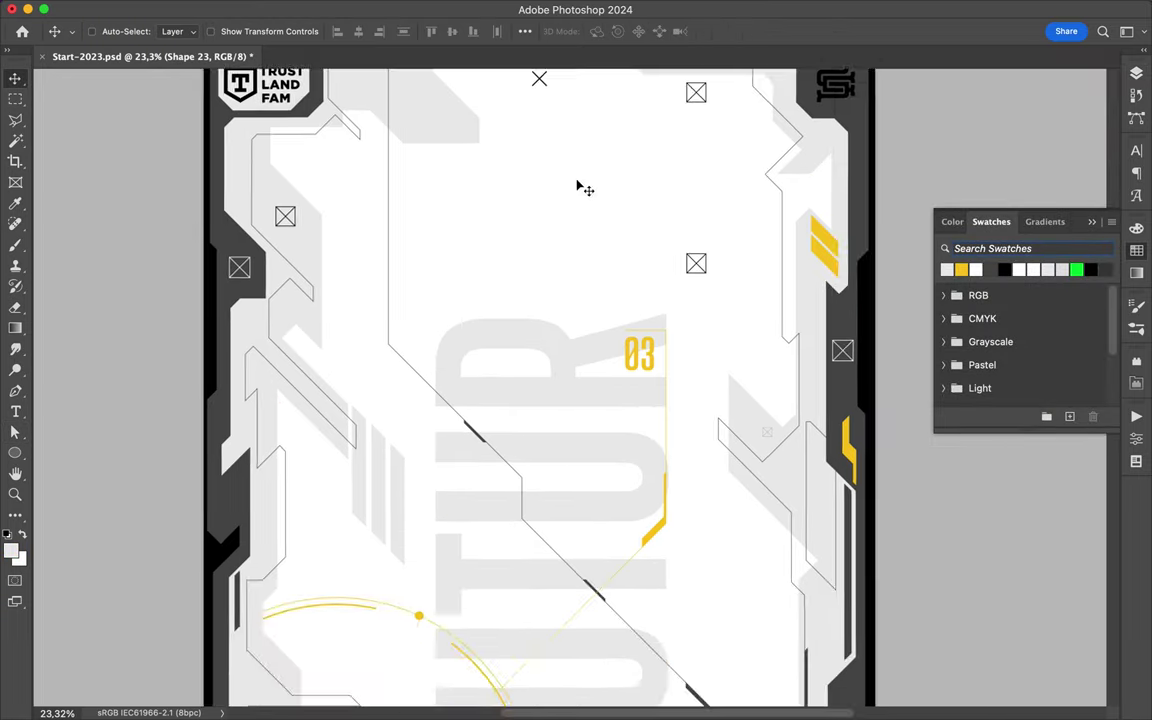
scroll(513, 272, down, 2)
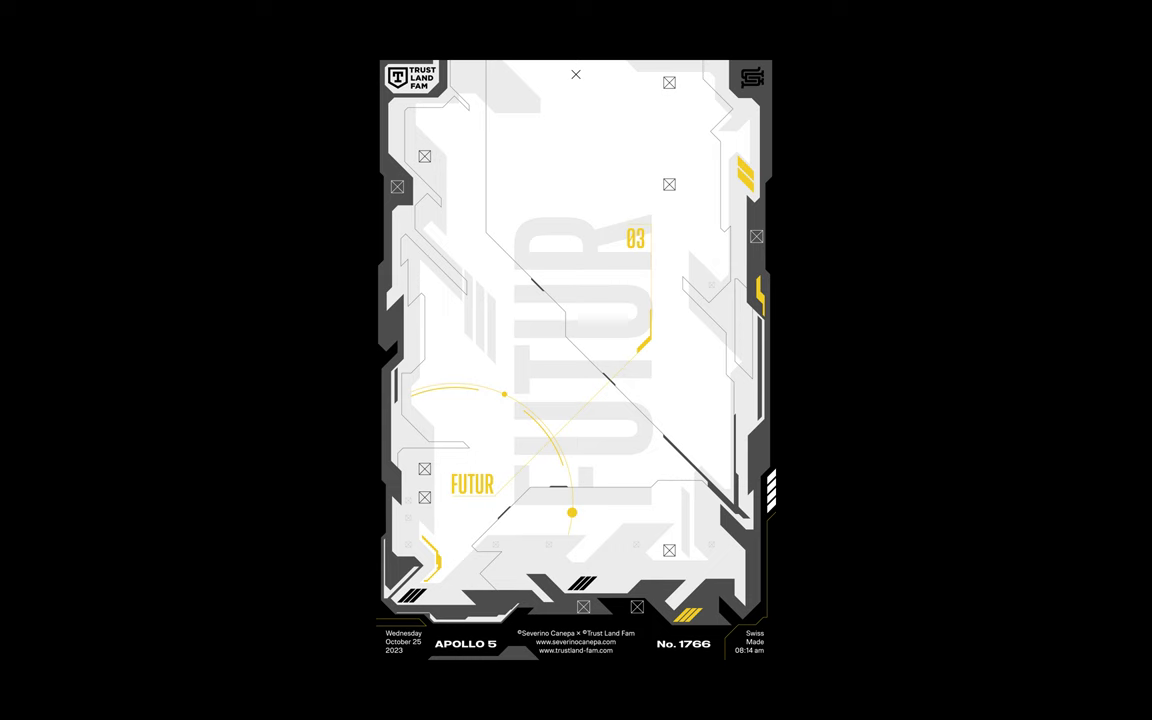